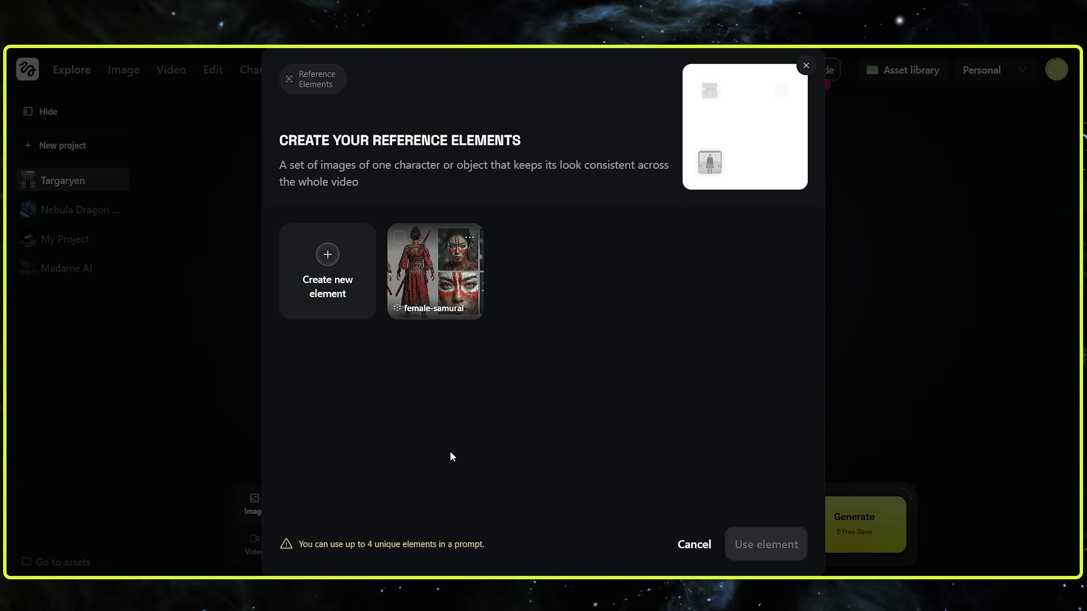
Start a new reference element named Daenerys and paste in its description
{"action": "left_click", "coordinate": [336, 251]}
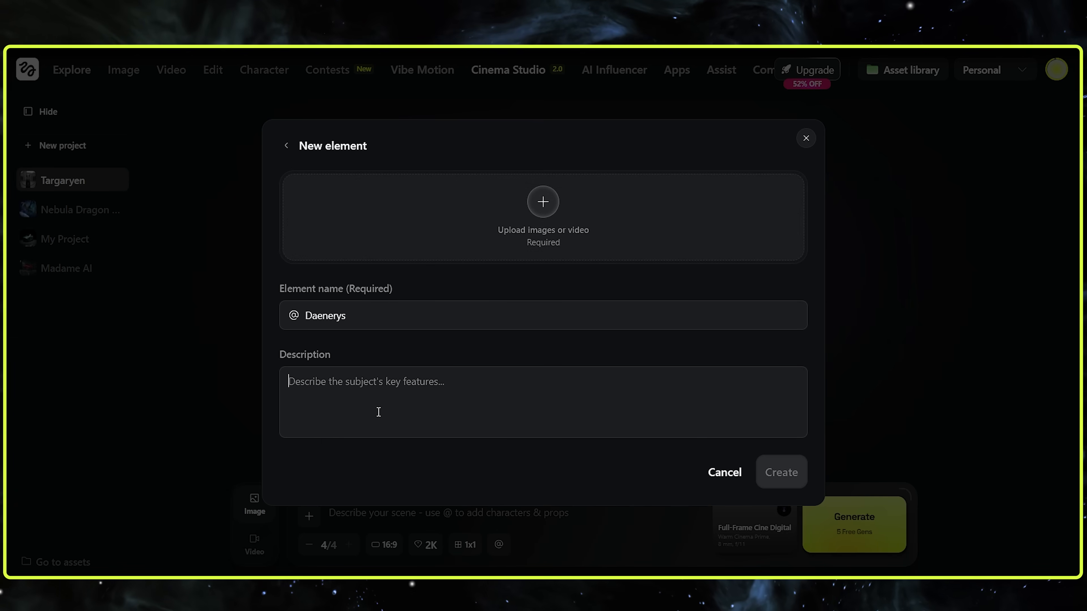
{"action": "left_click", "coordinate": [342, 413]}
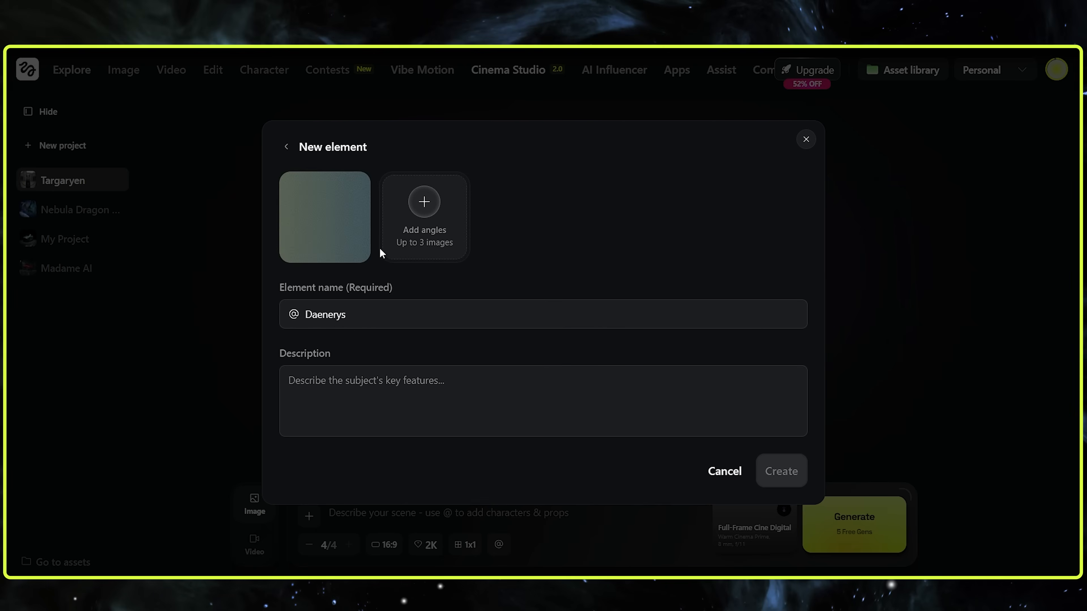
{"action": "type", "text": "Mid-20s, Valyrian ethnicity with porcelain skin and silver-gold braided hair. Wears fitted black dragon-scale leather armor with crimson stitching, a steel neck gorget, riding gloves, knee-high boots, and a heavy grey wool cape. Personality: Imperious, calculated, fearless. Default Emotion: [focused]."}
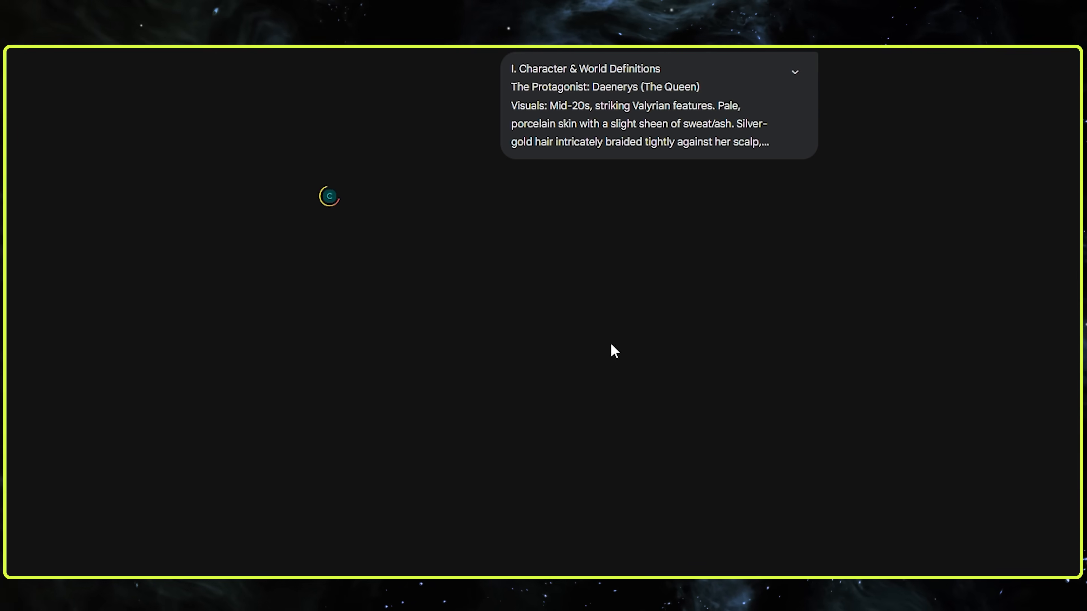
Switch to the Cinema Studio 2 Gem chat, expand the submitted prompt to read its character and world definitions, and collapse it
{"action": "left_click", "coordinate": [794, 72]}
{"action": "scroll", "coordinate": [781, 86], "scroll_direction": "down", "scroll_amount": 10}
{"action": "scroll", "coordinate": [782, 72], "scroll_direction": "up", "scroll_amount": 10}
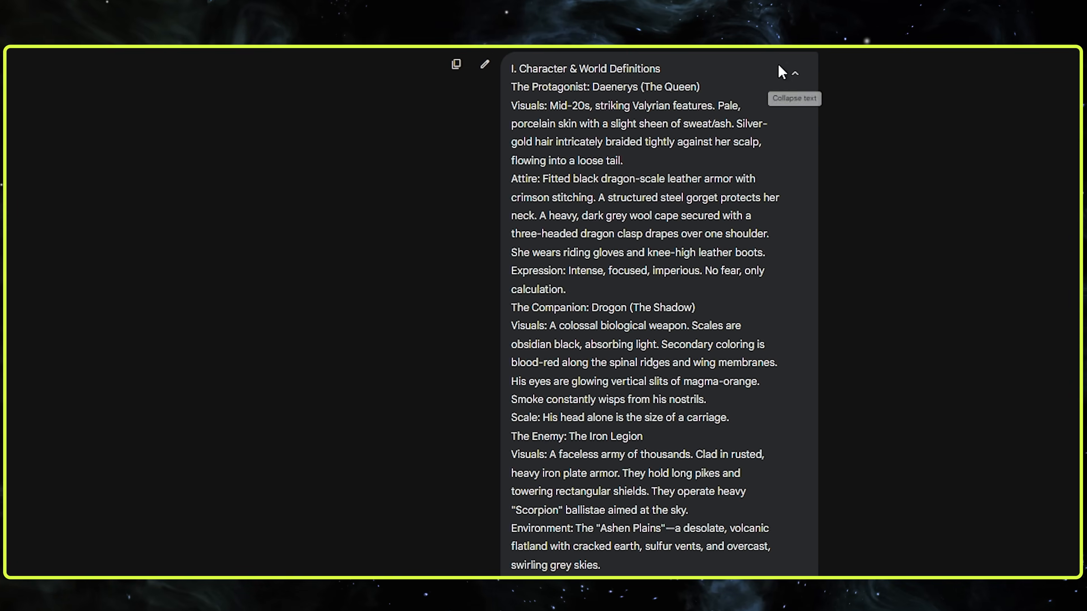
{"action": "left_click", "coordinate": [794, 73]}
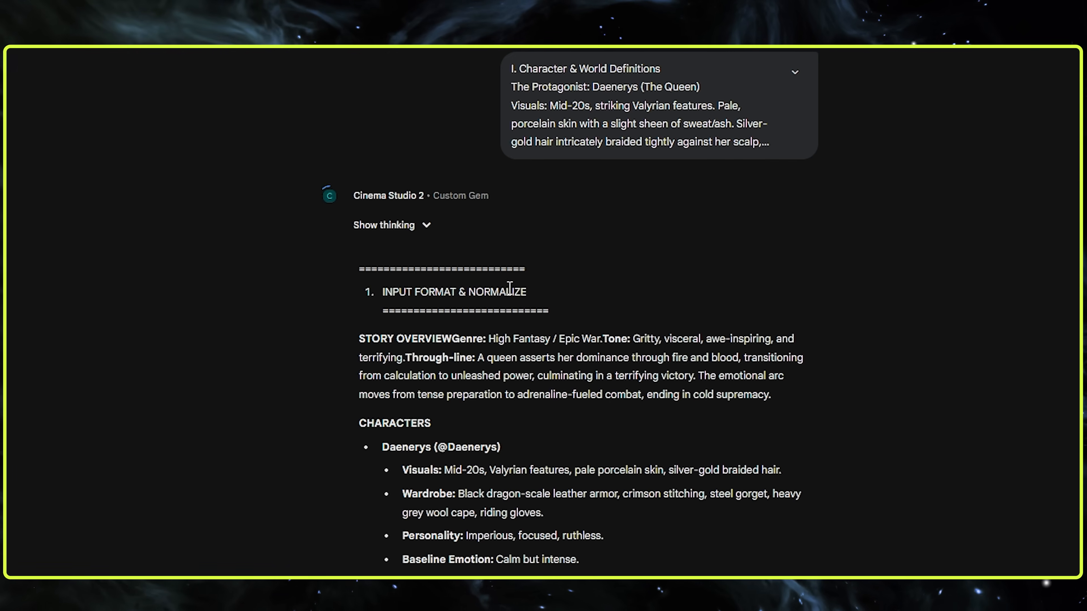
Read the Gem's story overview, characters, scene list and Scene 1 Image 1 technical settings and prompt
{"action": "scroll", "coordinate": [503, 315], "scroll_direction": "down", "scroll_amount": 4}
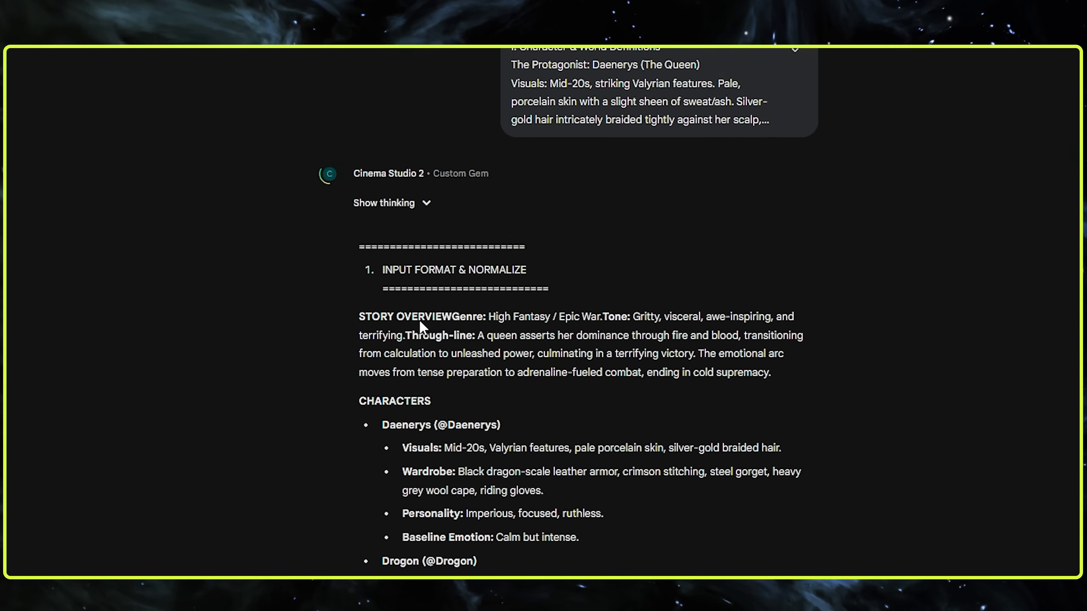
{"action": "scroll", "coordinate": [500, 338], "scroll_direction": "down", "scroll_amount": 6}
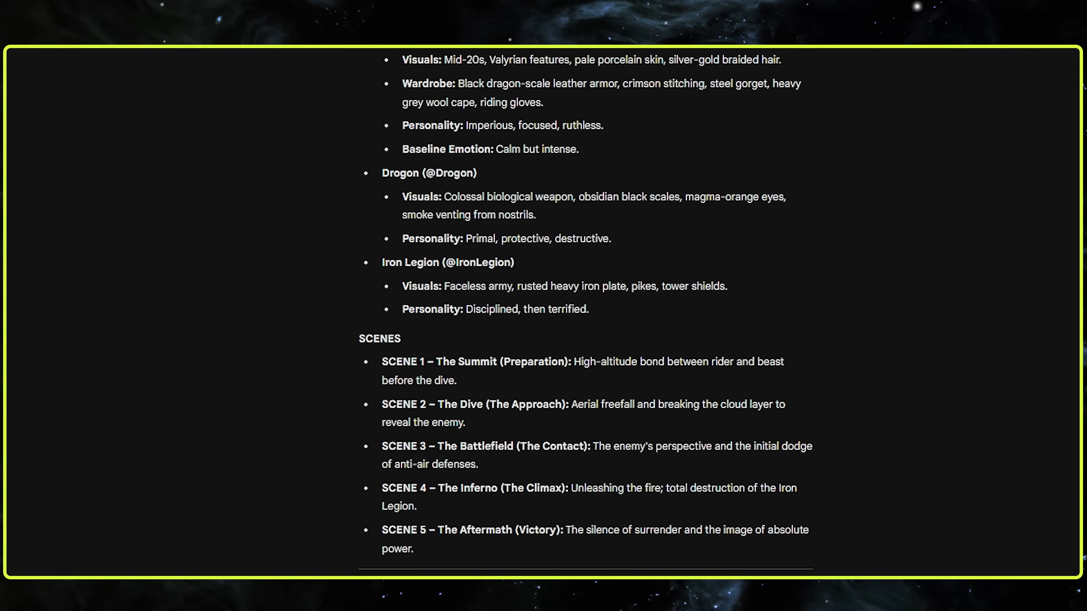
{"action": "scroll", "coordinate": [485, 335], "scroll_direction": "down", "scroll_amount": 8}
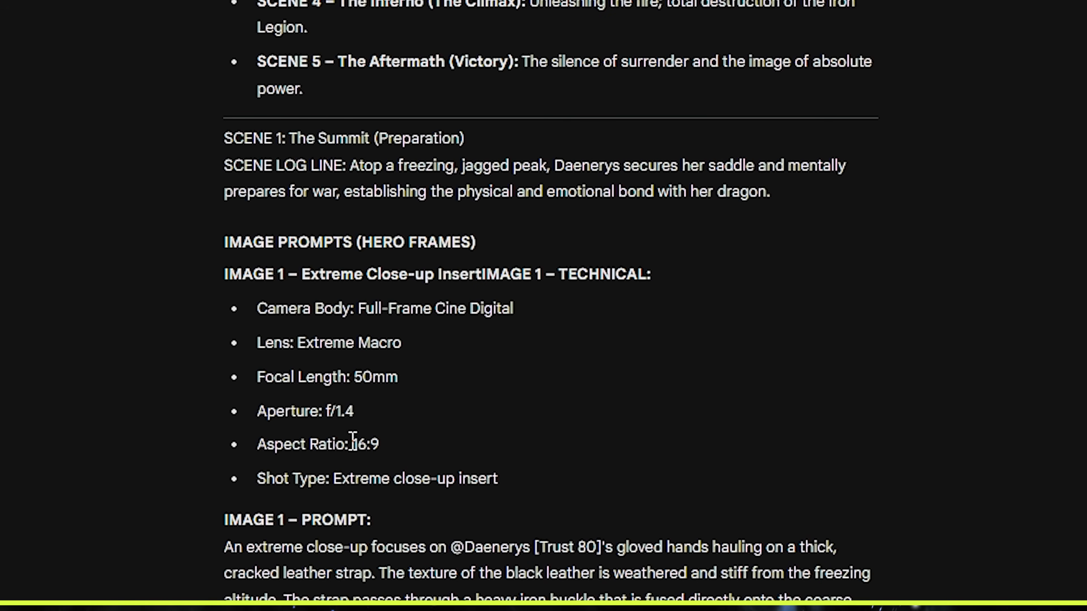
{"action": "scroll", "coordinate": [271, 473], "scroll_direction": "down", "scroll_amount": 8}
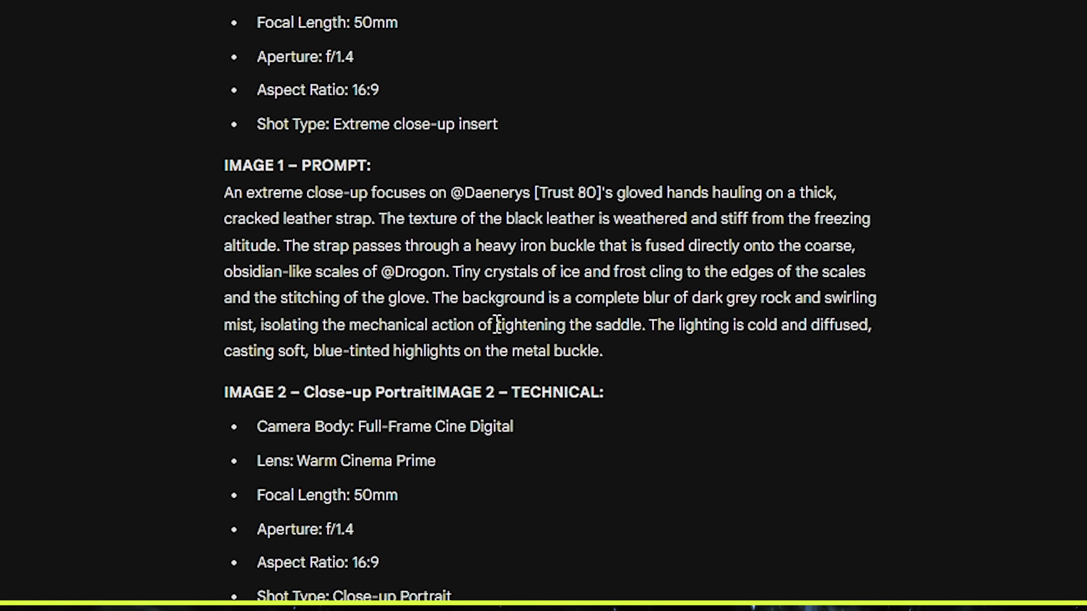
{"action": "scroll", "coordinate": [496, 324], "scroll_direction": "down", "scroll_amount": 15}
{"action": "scroll", "coordinate": [449, 293], "scroll_direction": "up", "scroll_amount": 7}
{"action": "scroll", "coordinate": [449, 292], "scroll_direction": "up", "scroll_amount": 14}
{"action": "left_click_drag", "start_coordinate": [255, 455], "coordinate": [236, 436]}
{"action": "left_click", "coordinate": [221, 437]}
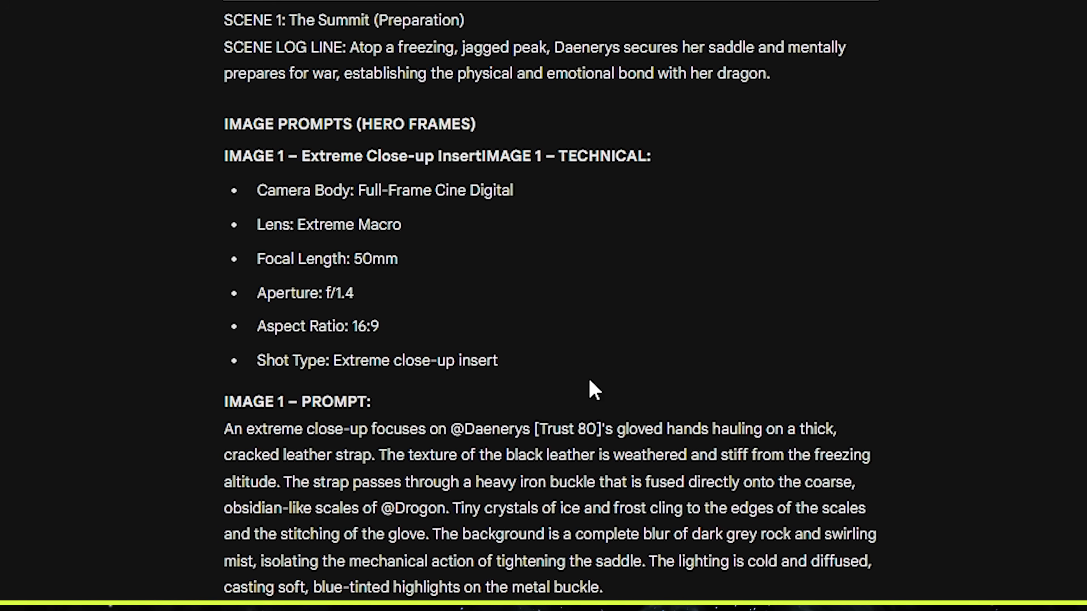
Examine the Scene 1 video prompts for Images 1 and 2, including their technical settings and the emotion tags beside the character name
{"action": "scroll", "coordinate": [594, 390], "scroll_direction": "down", "scroll_amount": 20}
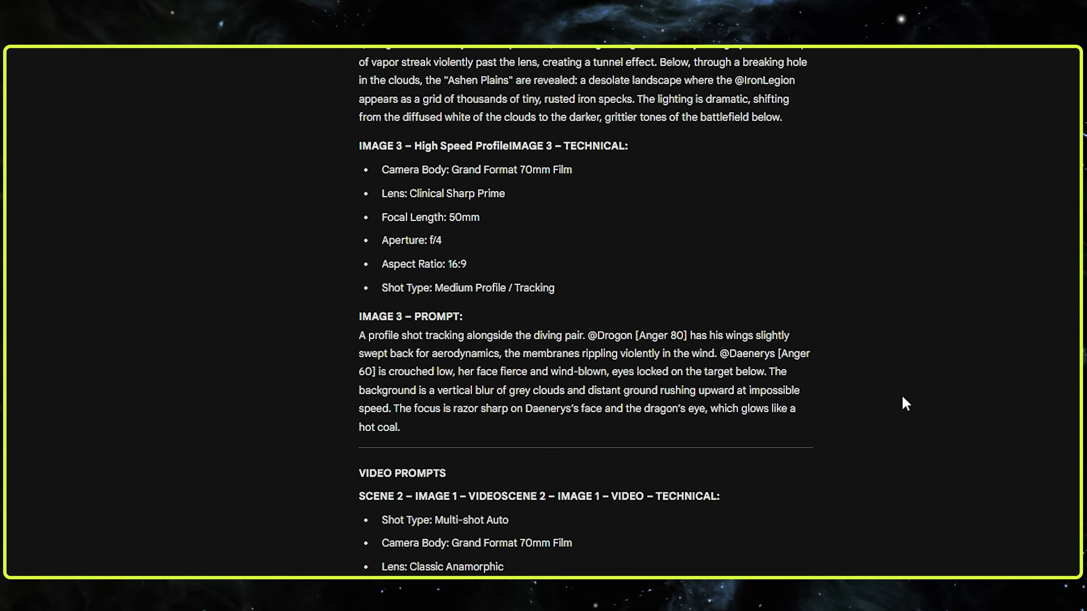
{"action": "scroll", "coordinate": [902, 398], "scroll_direction": "up", "scroll_amount": 20}
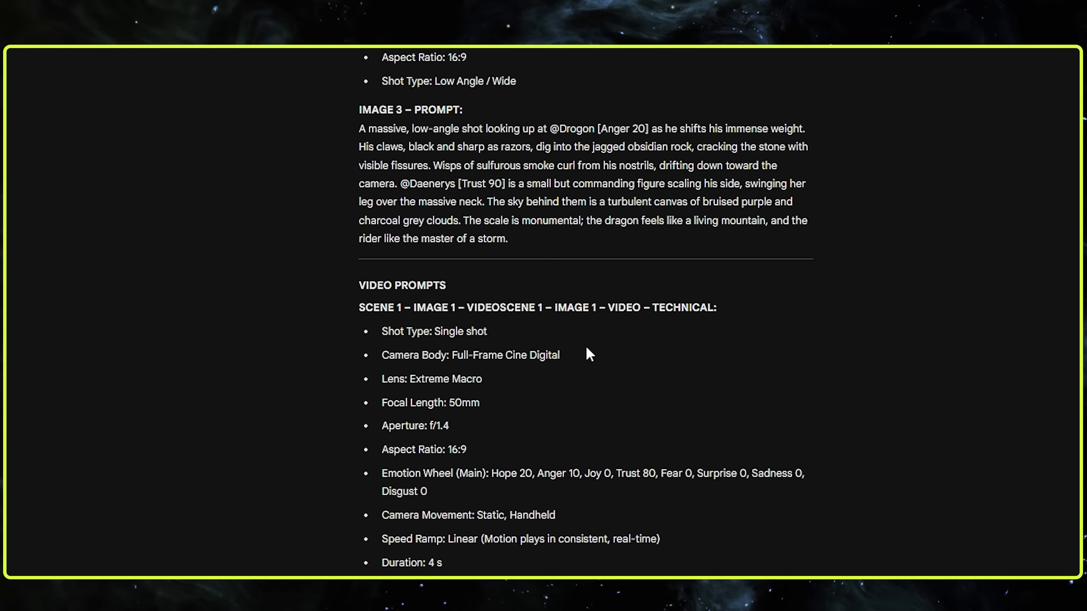
{"action": "scroll", "coordinate": [504, 241], "scroll_direction": "up", "scroll_amount": 2}
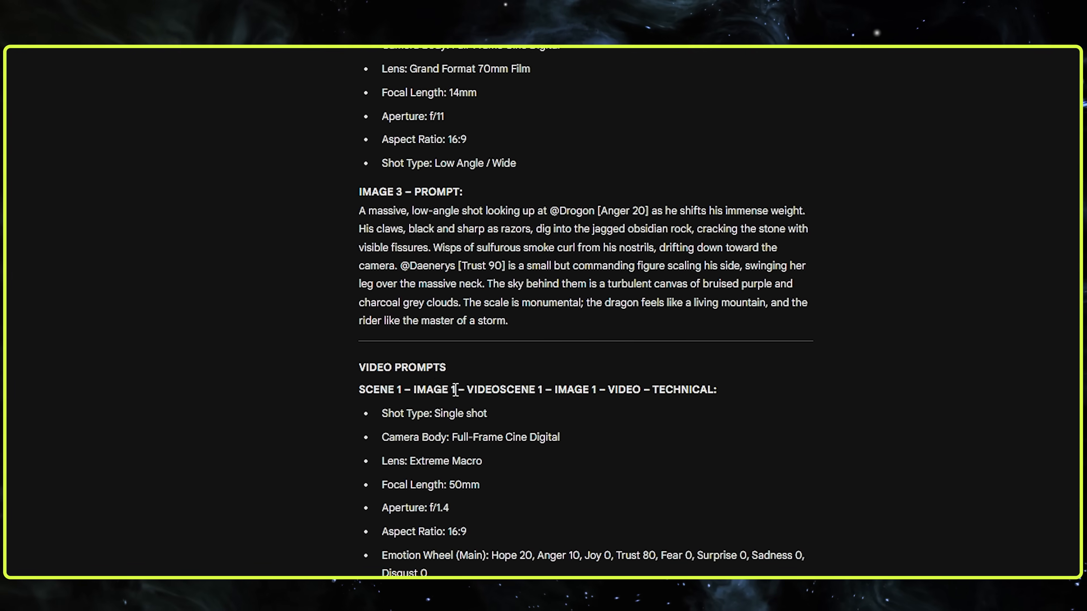
{"action": "scroll", "coordinate": [439, 367], "scroll_direction": "down", "scroll_amount": 4}
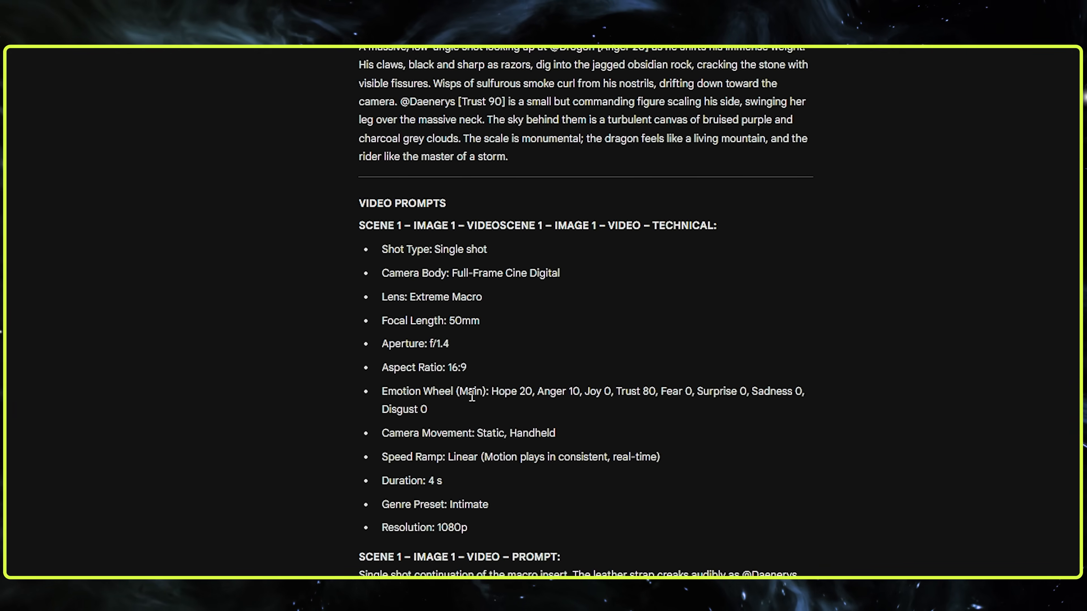
{"action": "scroll", "coordinate": [535, 396], "scroll_direction": "down", "scroll_amount": 6}
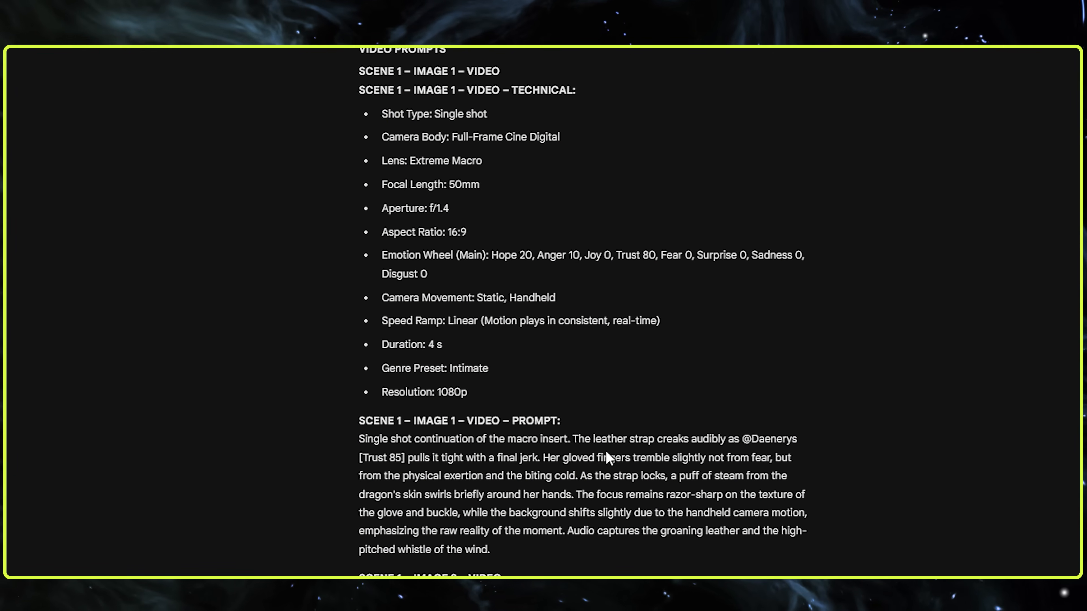
{"action": "scroll", "coordinate": [564, 475], "scroll_direction": "down", "scroll_amount": 2}
{"action": "scroll", "coordinate": [451, 522], "scroll_direction": "down", "scroll_amount": 2}
{"action": "left_click_drag", "start_coordinate": [478, 494], "coordinate": [388, 446]}
{"action": "left_click", "coordinate": [487, 446]}
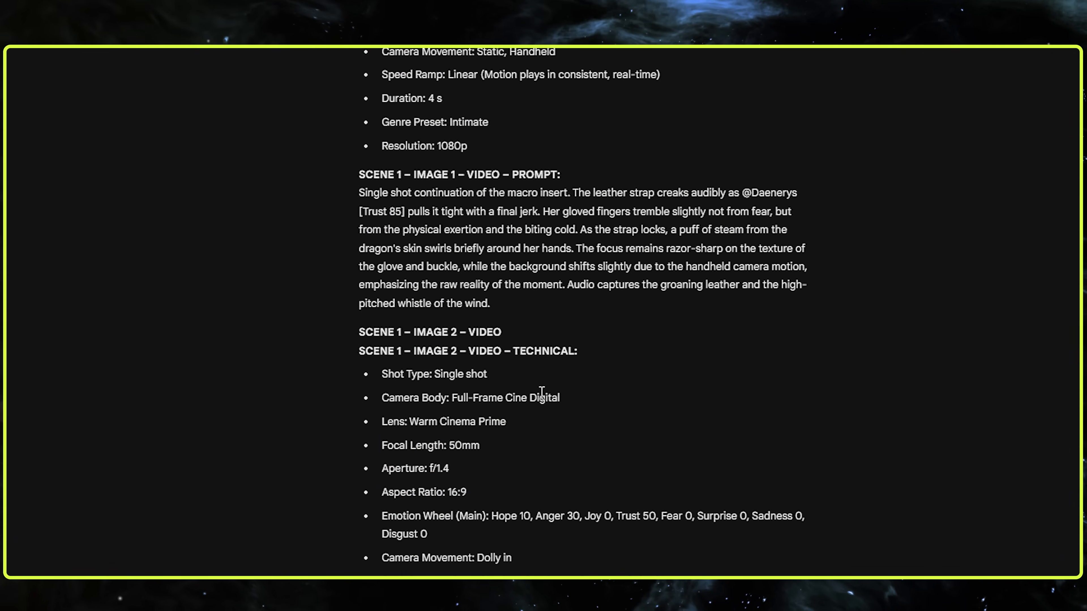
{"action": "scroll", "coordinate": [556, 396], "scroll_direction": "down", "scroll_amount": 2}
{"action": "scroll", "coordinate": [630, 401], "scroll_direction": "down", "scroll_amount": 6}
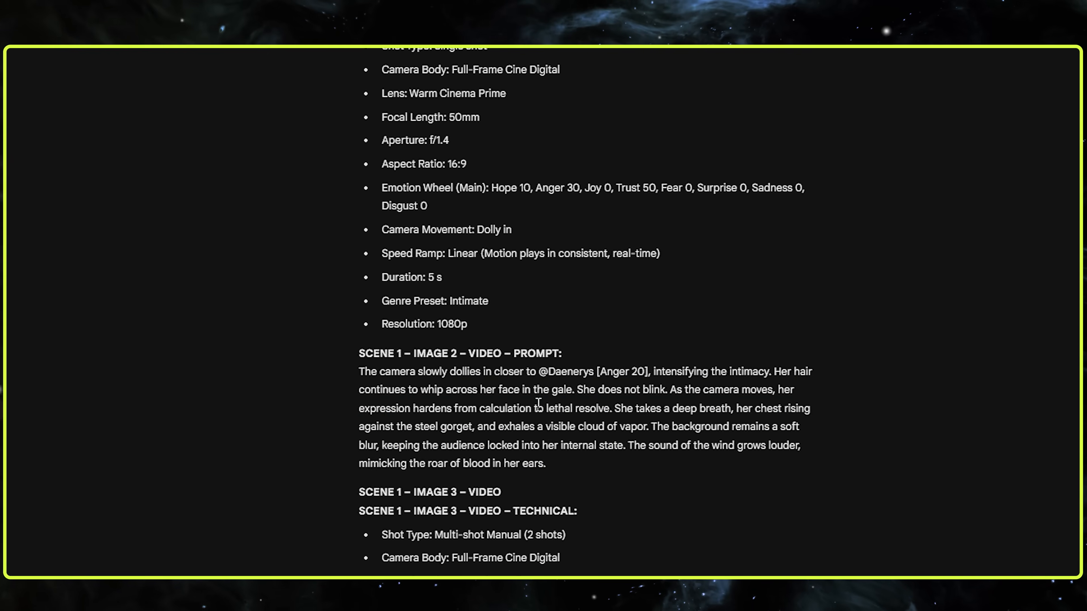
{"action": "left_click_drag", "start_coordinate": [558, 462], "coordinate": [668, 358]}
{"action": "left_click", "coordinate": [646, 372]}
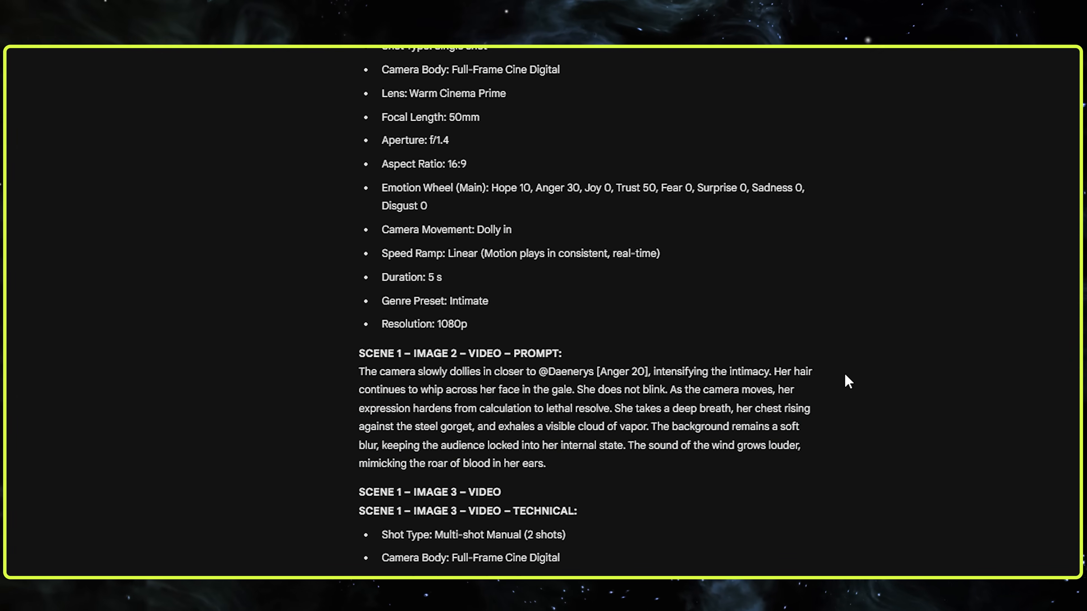
Return to Scene 1's image prompts and highlight Image 1's technical settings together with its full prompt text
{"action": "scroll", "coordinate": [710, 373], "scroll_direction": "up", "scroll_amount": 15}
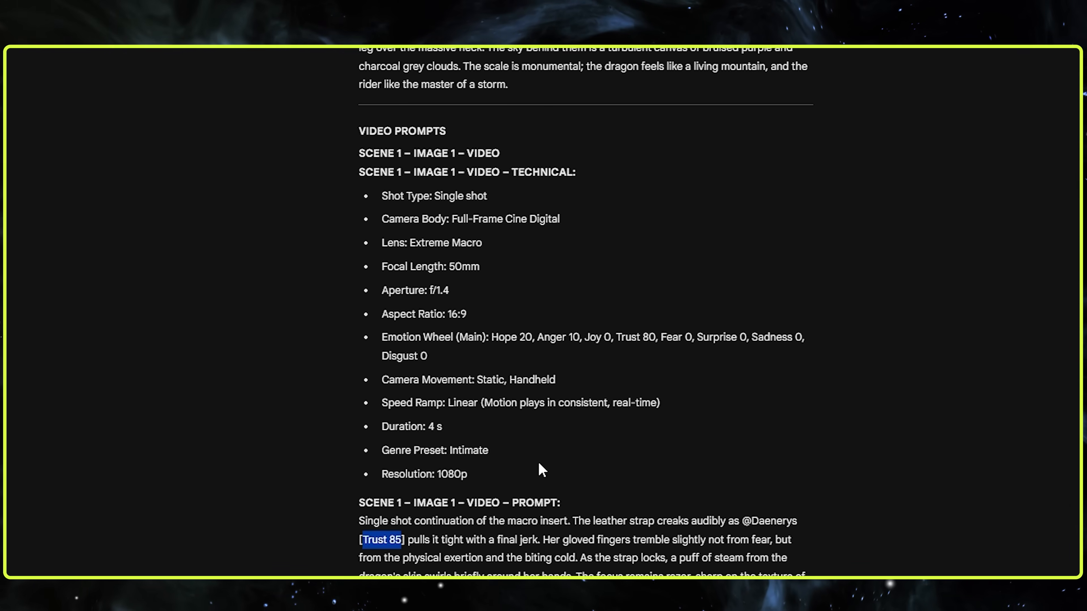
{"action": "scroll", "coordinate": [448, 453], "scroll_direction": "up", "scroll_amount": 20}
{"action": "scroll", "coordinate": [590, 461], "scroll_direction": "down", "scroll_amount": 8}
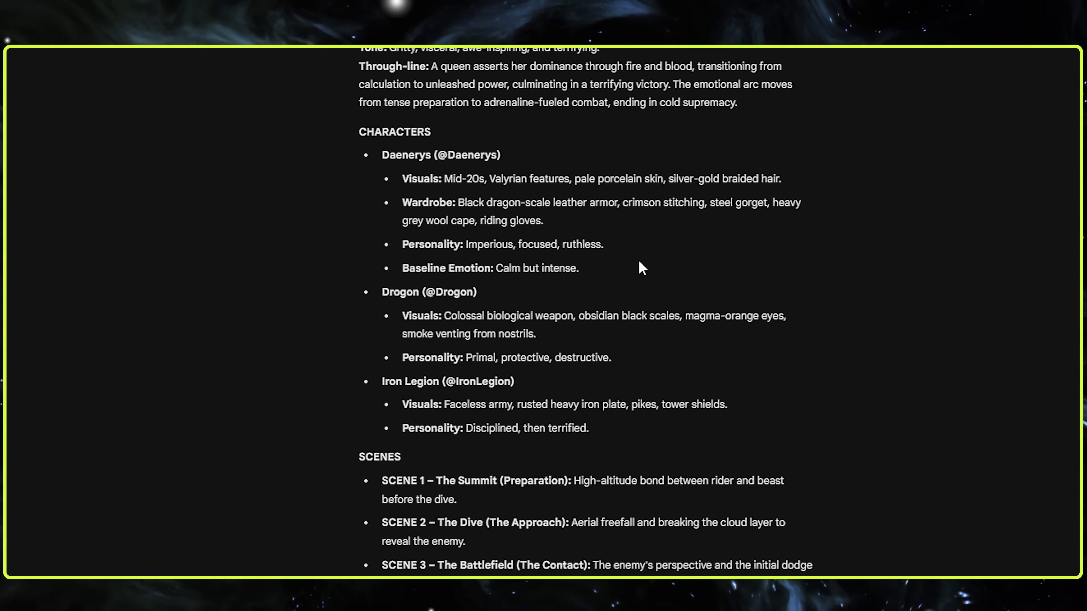
{"action": "scroll", "coordinate": [558, 239], "scroll_direction": "down", "scroll_amount": 8}
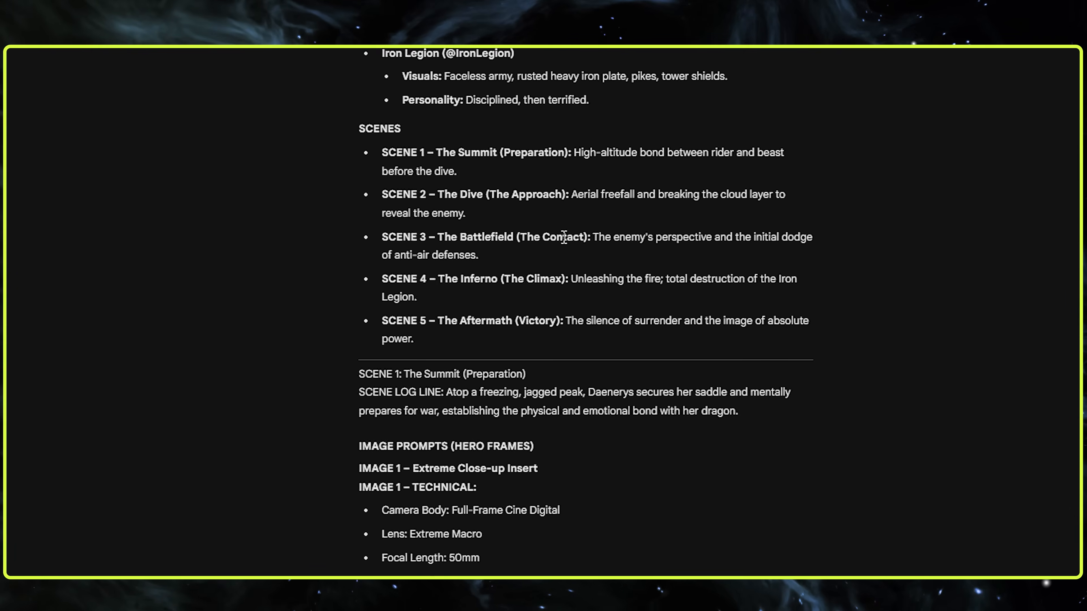
{"action": "scroll", "coordinate": [564, 238], "scroll_direction": "down", "scroll_amount": 10}
{"action": "left_click_drag", "start_coordinate": [382, 100], "coordinate": [622, 377]}
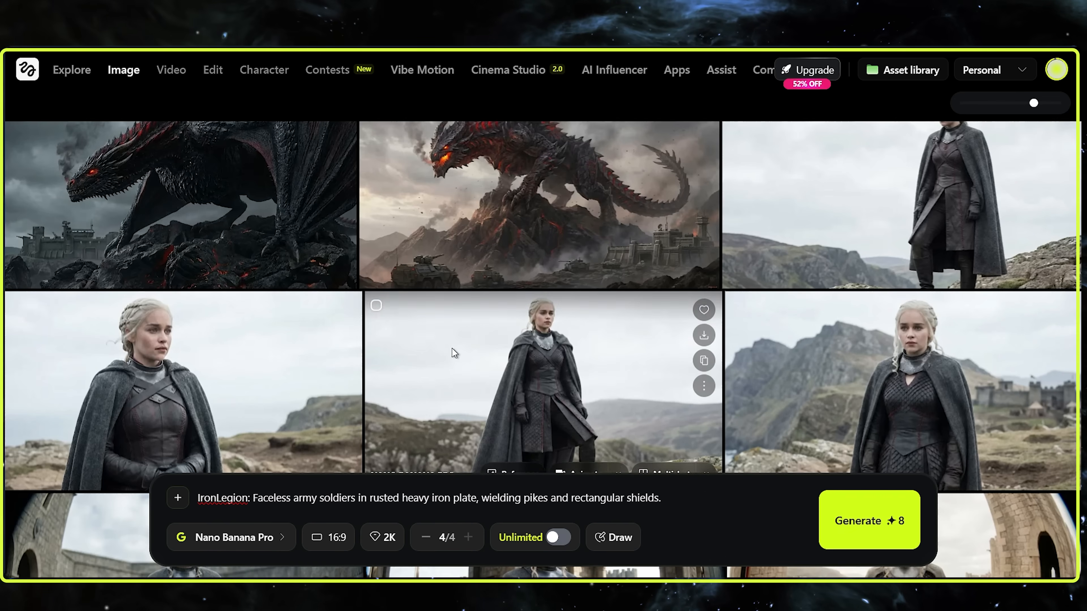
{"action": "scroll", "coordinate": [449, 348], "scroll_direction": "down", "scroll_amount": 1}
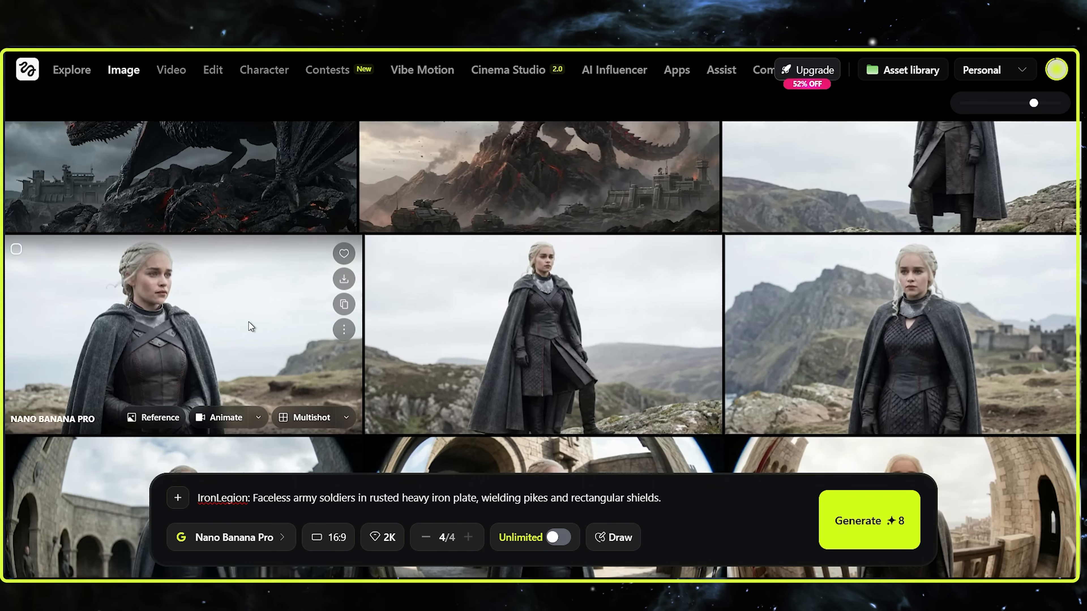
Generate a new camera angle of the caped Daenerys portrait with the rotation set to 315°
{"action": "left_click", "coordinate": [251, 327]}
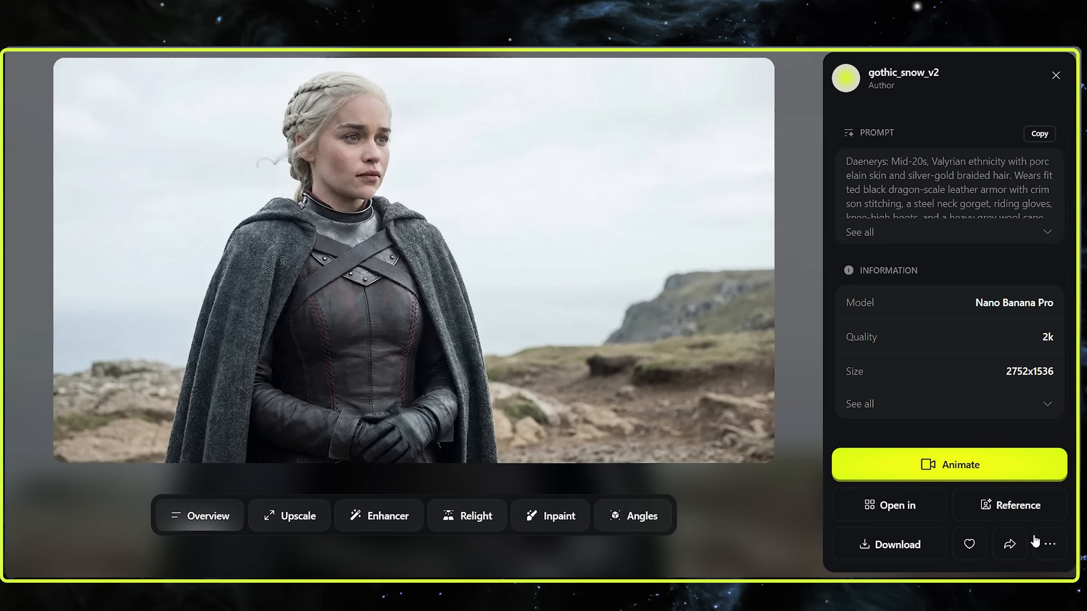
{"action": "left_click", "coordinate": [1043, 547]}
{"action": "left_click", "coordinate": [701, 506]}
{"action": "left_click", "coordinate": [282, 347]}
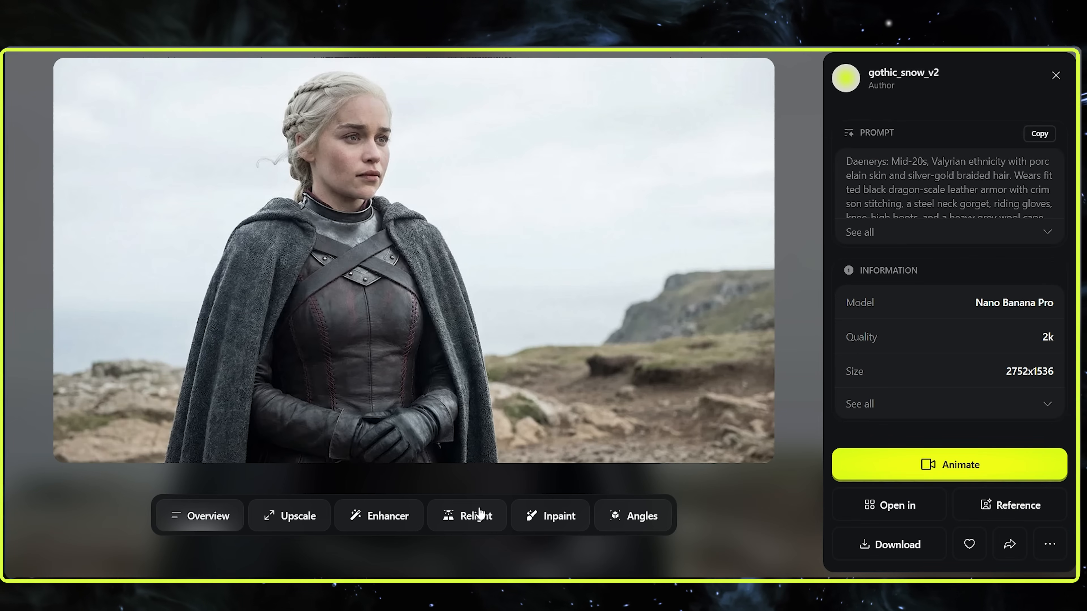
{"action": "left_click", "coordinate": [635, 517]}
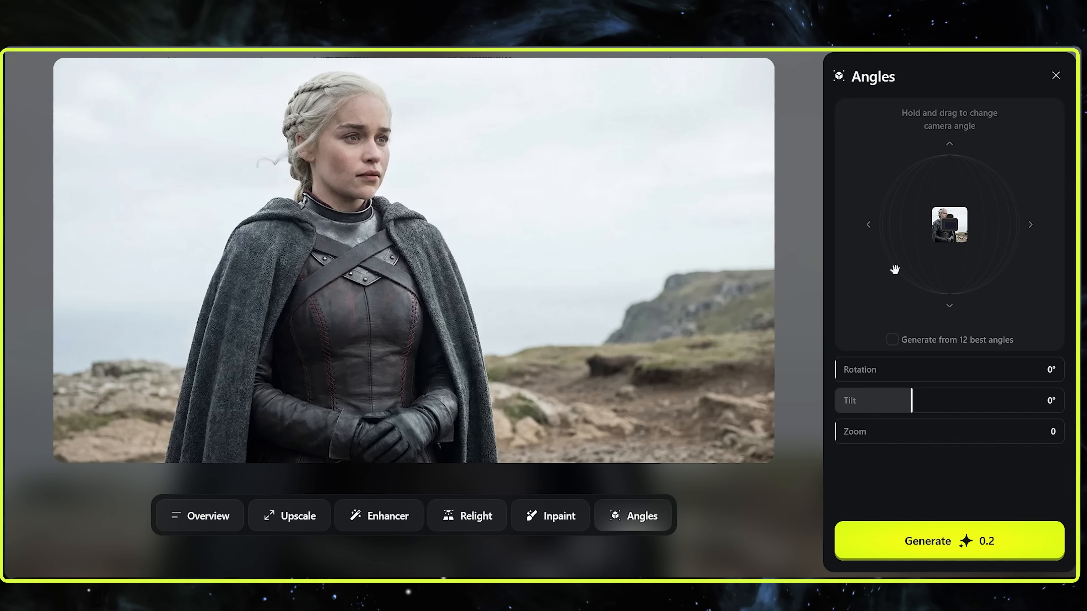
{"action": "left_click_drag", "start_coordinate": [948, 231], "coordinate": [888, 225]}
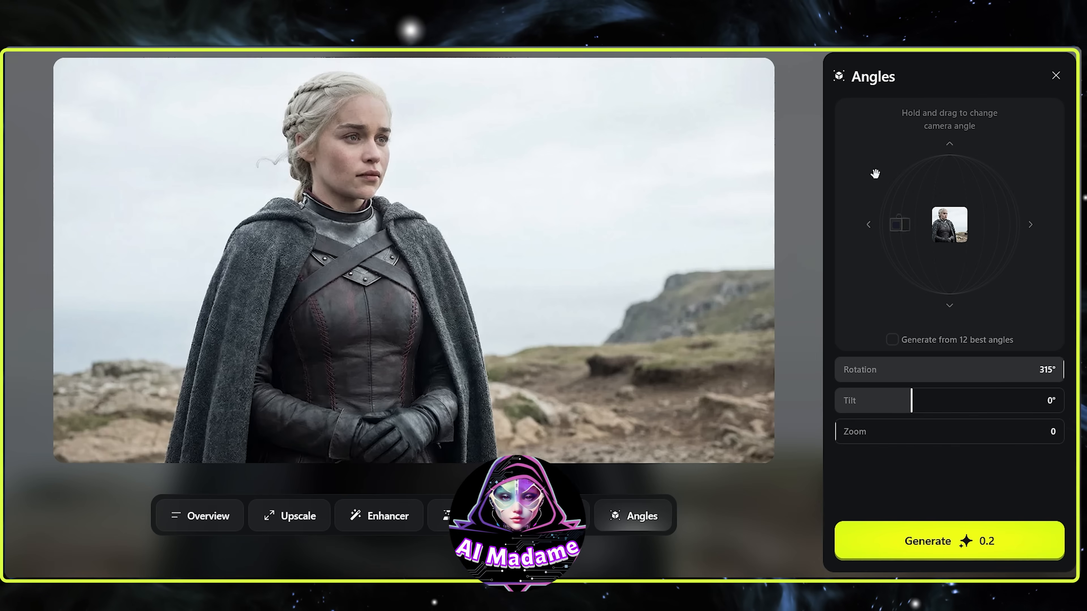
{"action": "left_click", "coordinate": [903, 539]}
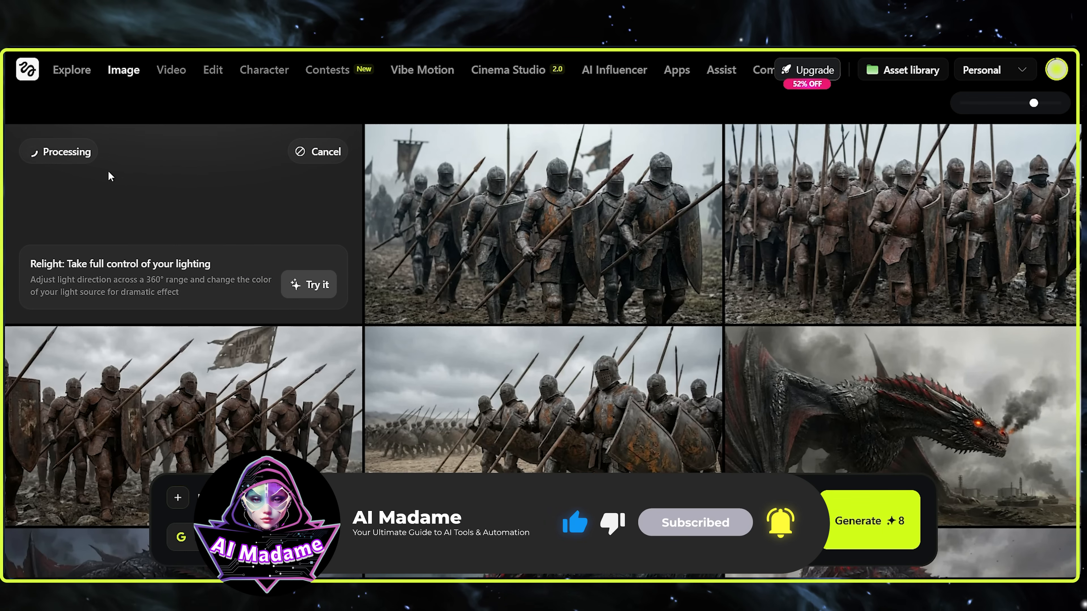
Generate a new camera angle of the left-facing black dragon image with the fortress, using a 315° rotation
{"action": "scroll", "coordinate": [739, 247], "scroll_direction": "down", "scroll_amount": 4}
{"action": "scroll", "coordinate": [739, 246], "scroll_direction": "down", "scroll_amount": 1}
{"action": "scroll", "coordinate": [764, 352], "scroll_direction": "up", "scroll_amount": 4}
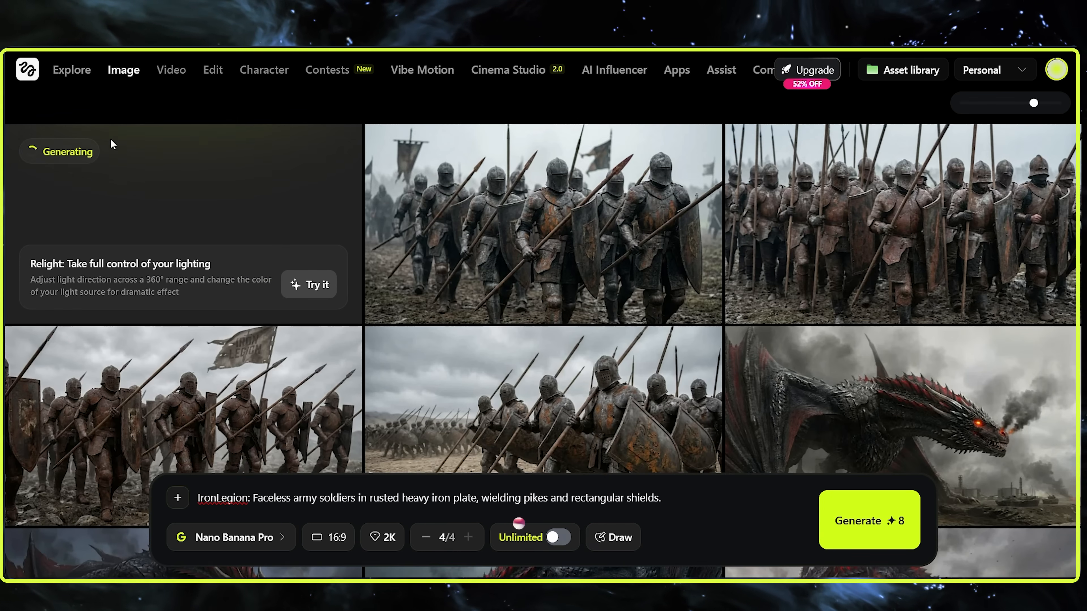
{"action": "scroll", "coordinate": [196, 209], "scroll_direction": "down", "scroll_amount": 4}
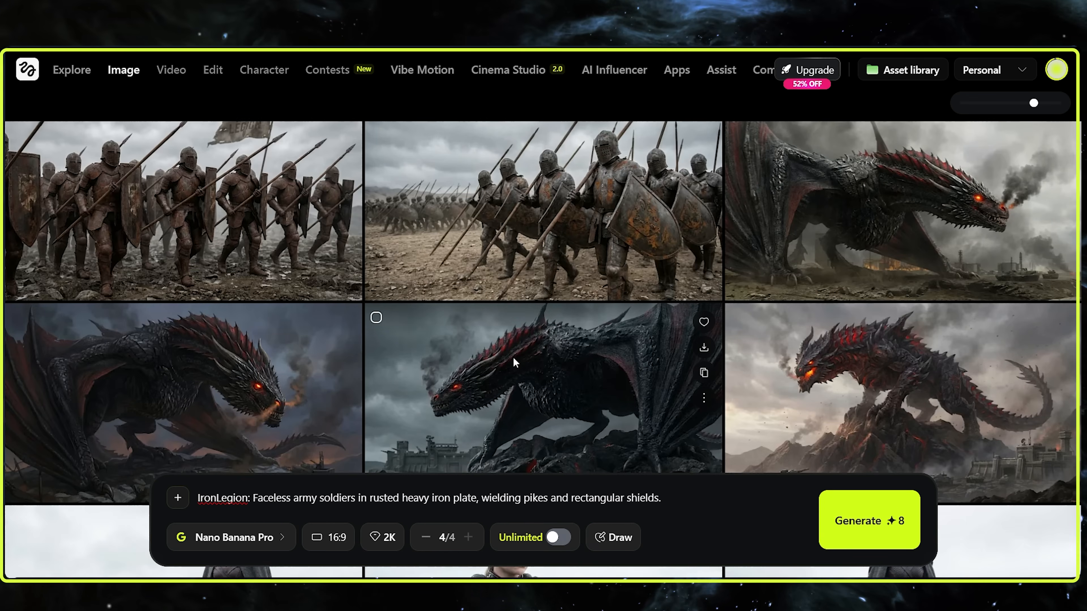
{"action": "left_click", "coordinate": [514, 357]}
{"action": "left_click", "coordinate": [642, 512]}
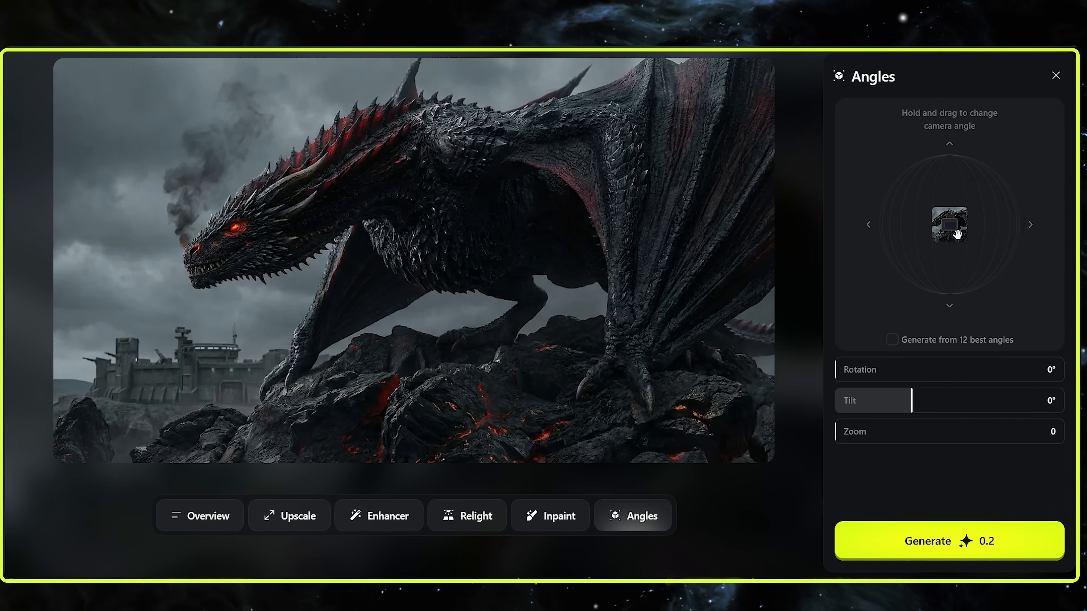
{"action": "left_click_drag", "start_coordinate": [916, 231], "coordinate": [569, 225]}
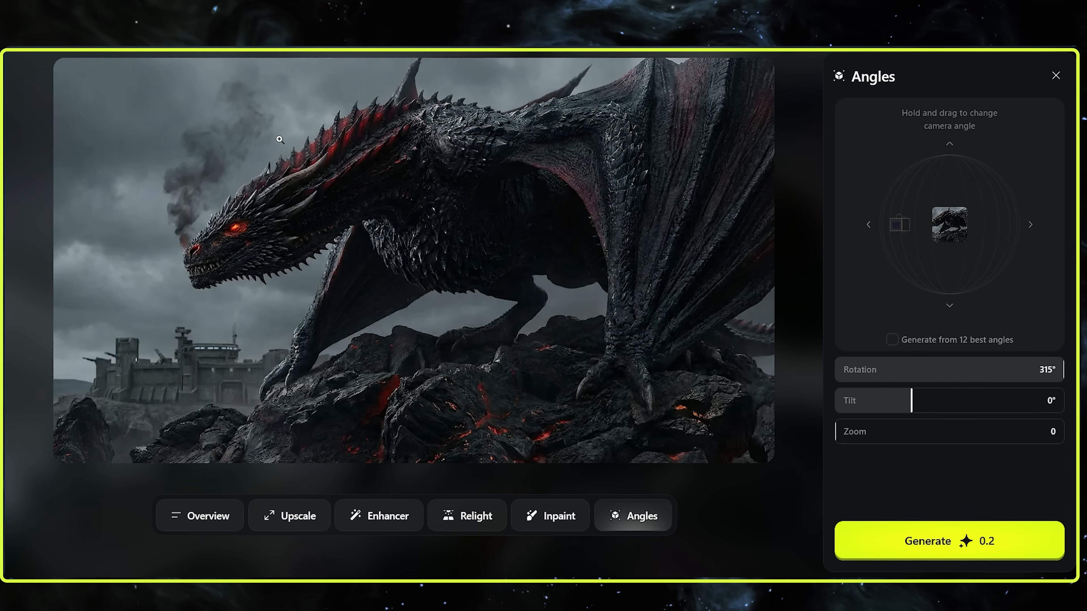
{"action": "left_click", "coordinate": [941, 541]}
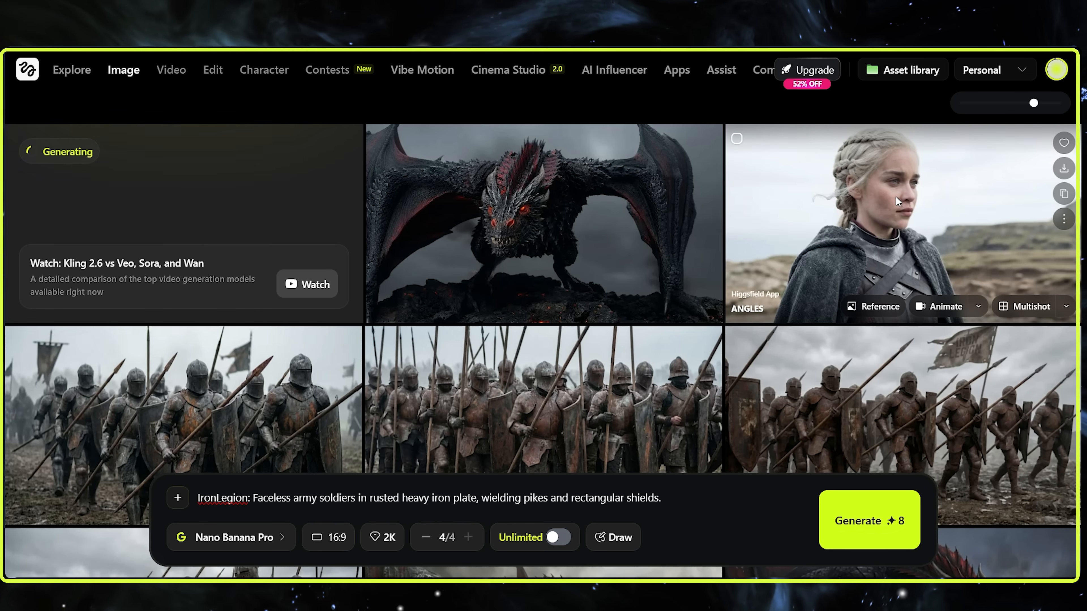
Generate the 12 best angles from the newly rotated Daenerys portrait
{"action": "left_click", "coordinate": [956, 258]}
{"action": "left_click", "coordinate": [633, 516]}
{"action": "mouse_move", "coordinate": [949, 225]}
{"action": "left_mouse_down"}
{"action": "mouse_move", "coordinate": [899, 221]}
{"action": "mouse_move", "coordinate": [874, 232]}
{"action": "left_mouse_up"}
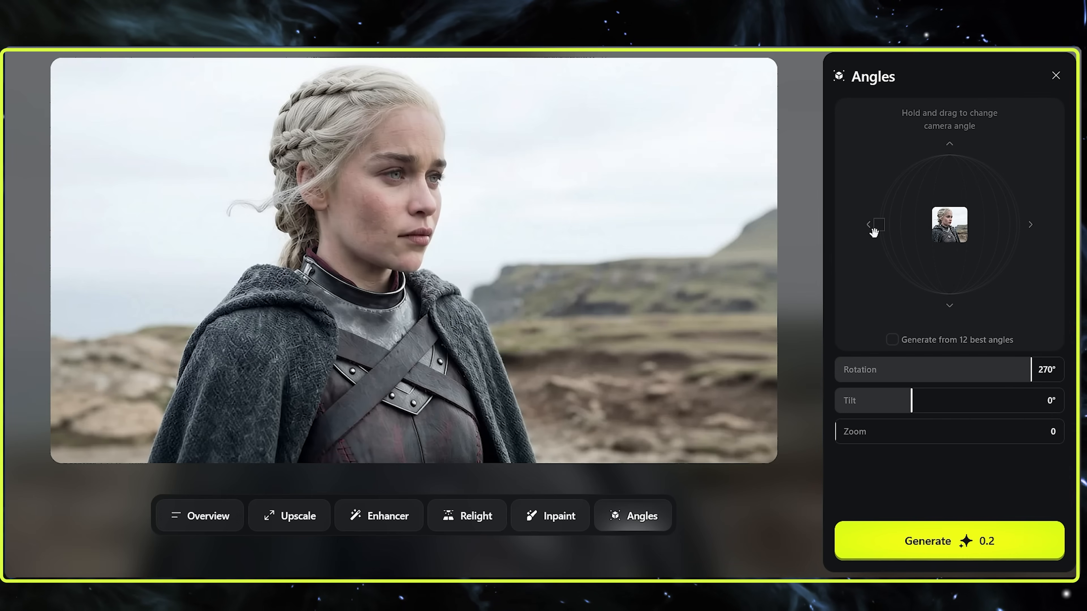
{"action": "left_click", "coordinate": [892, 340]}
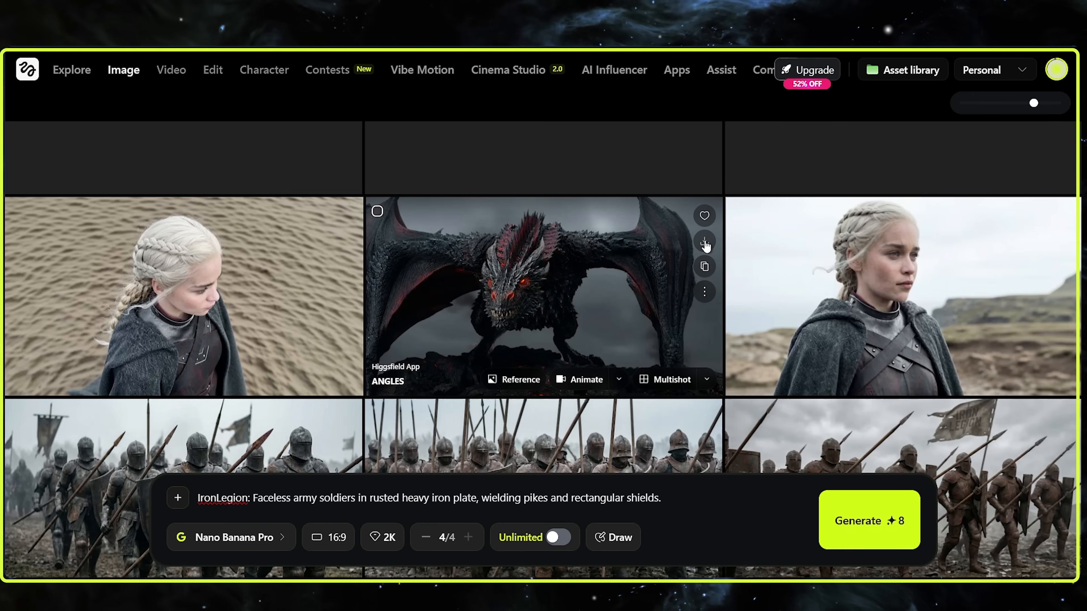
Generate the 12 best angles from the front-facing dragon image
{"action": "left_click", "coordinate": [427, 301]}
{"action": "left_click", "coordinate": [643, 514]}
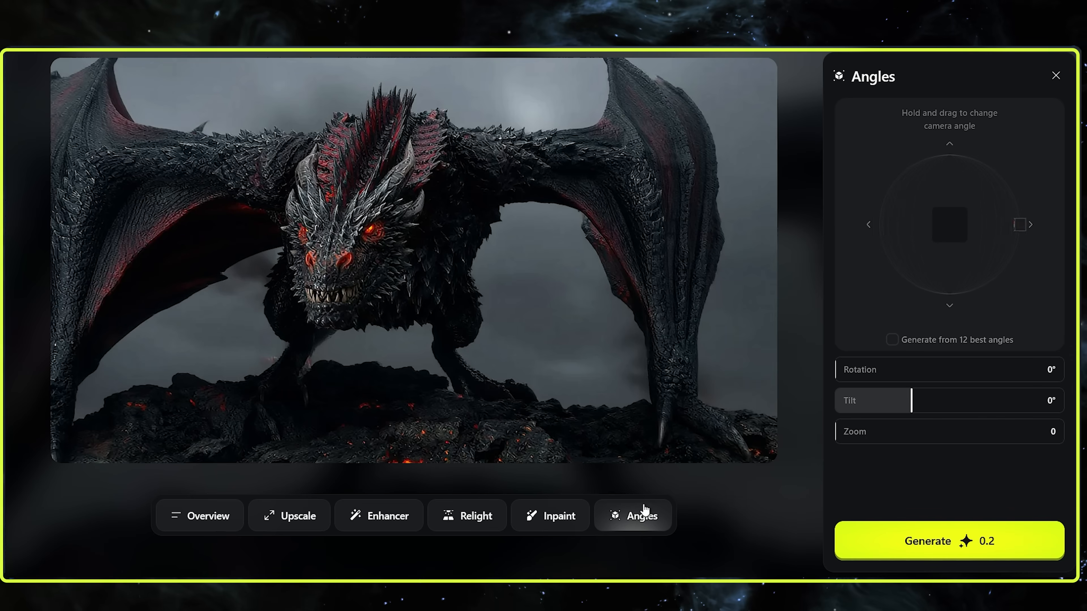
{"action": "left_click", "coordinate": [933, 338]}
{"action": "left_click", "coordinate": [868, 540]}
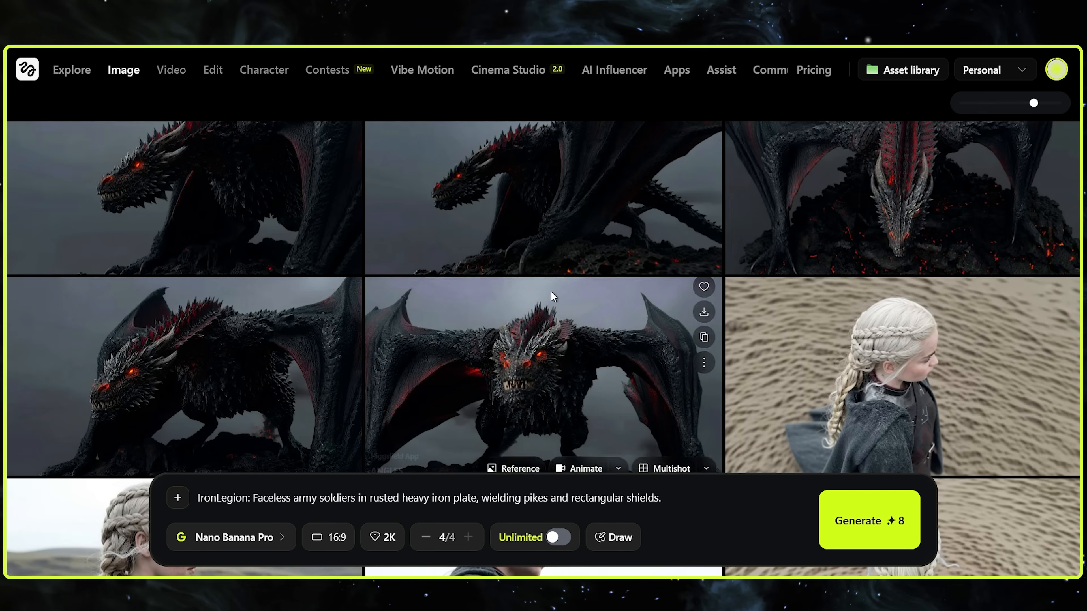
Create the Daenerys reference element from her three angle images, with her appearance, costume and personality as the description
{"action": "scroll", "coordinate": [846, 277], "scroll_direction": "up", "scroll_amount": 18}
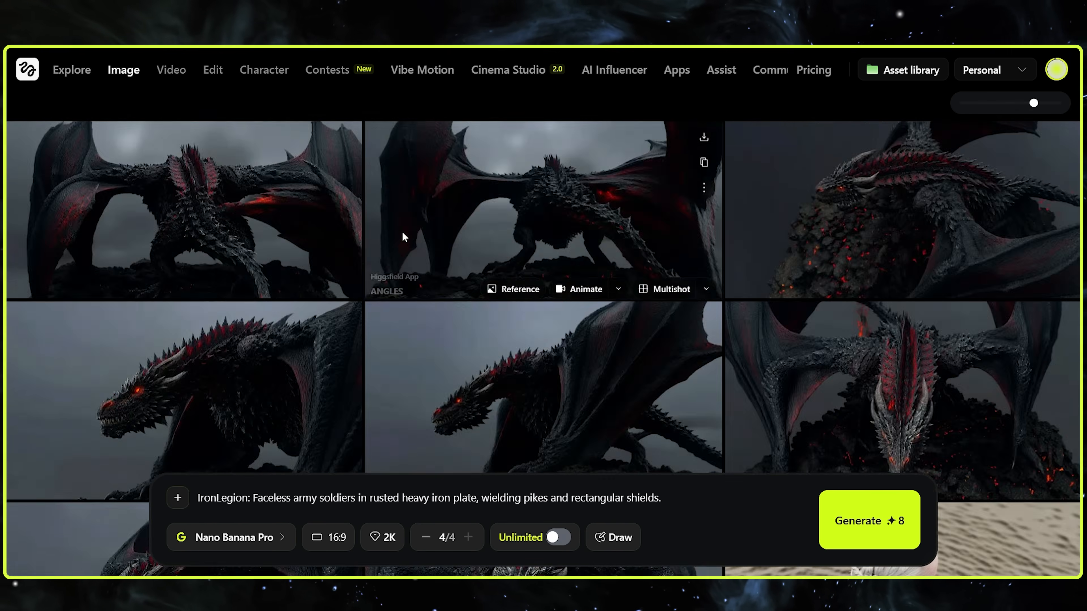
{"action": "scroll", "coordinate": [403, 234], "scroll_direction": "down", "scroll_amount": 3}
{"action": "scroll", "coordinate": [899, 342], "scroll_direction": "up", "scroll_amount": 3}
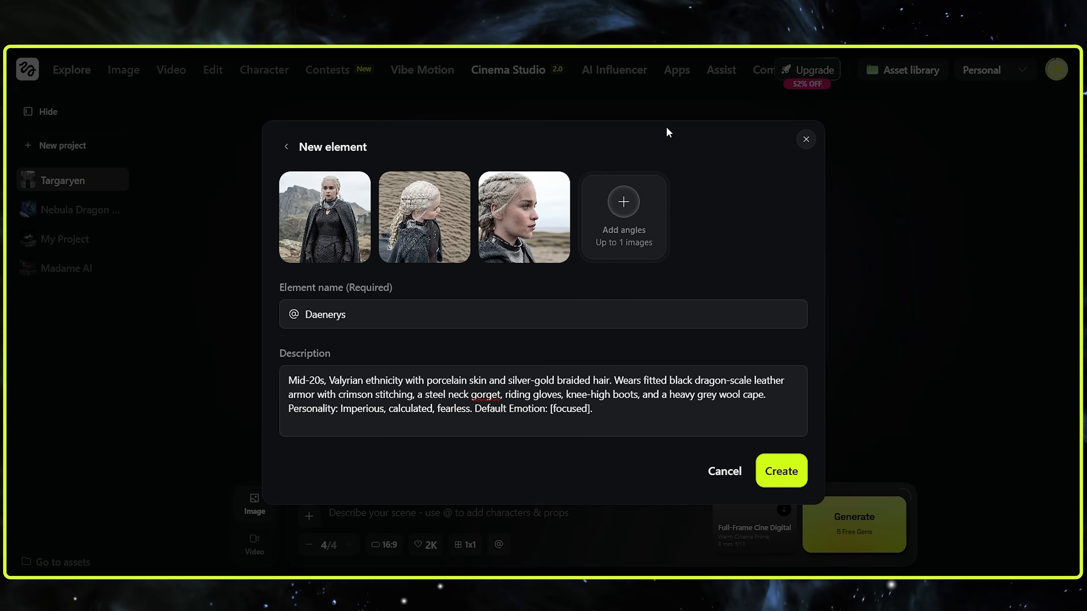
{"action": "left_click", "coordinate": [781, 471]}
Create a second reference element named Dragon with three black dragon angle images and its obsidian-scale description, and leave the reference elements dialog
{"action": "left_click", "coordinate": [329, 279]}
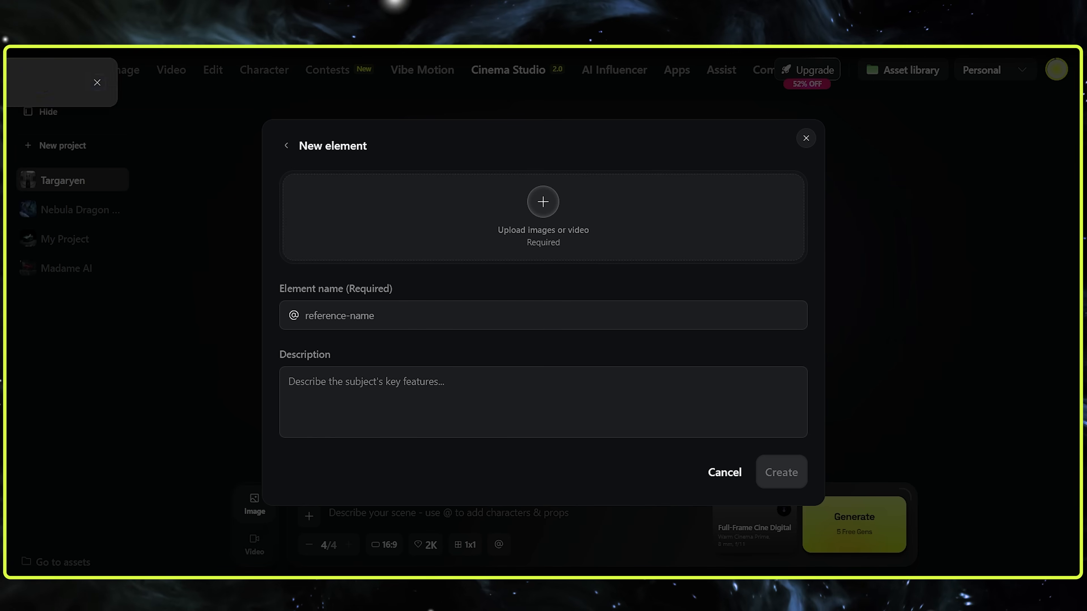
{"action": "type", "text": "Dragon"}
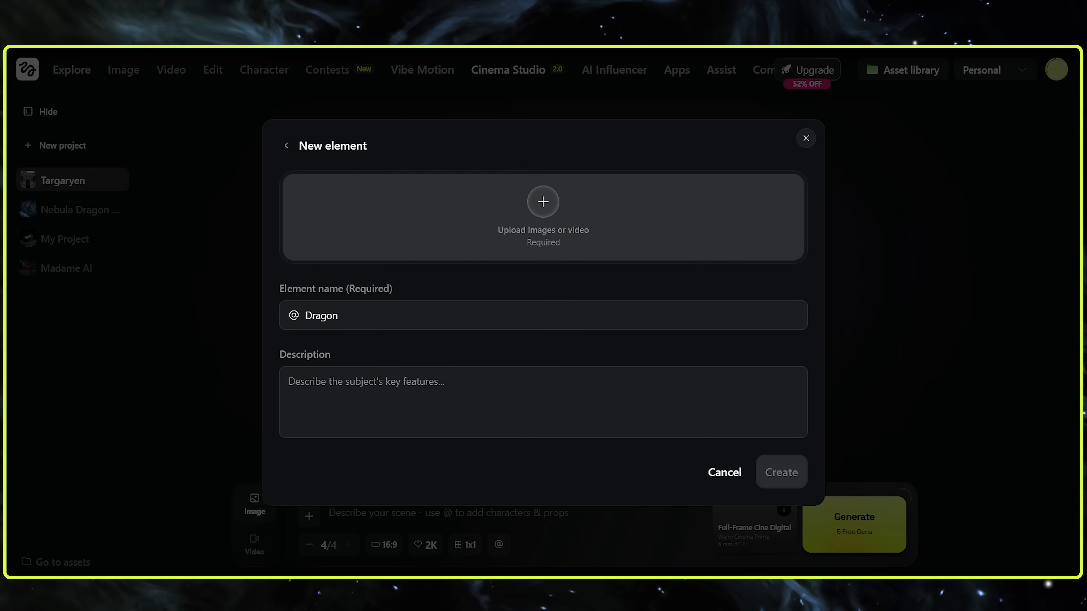
{"action": "double_click", "coordinate": [461, 227]}
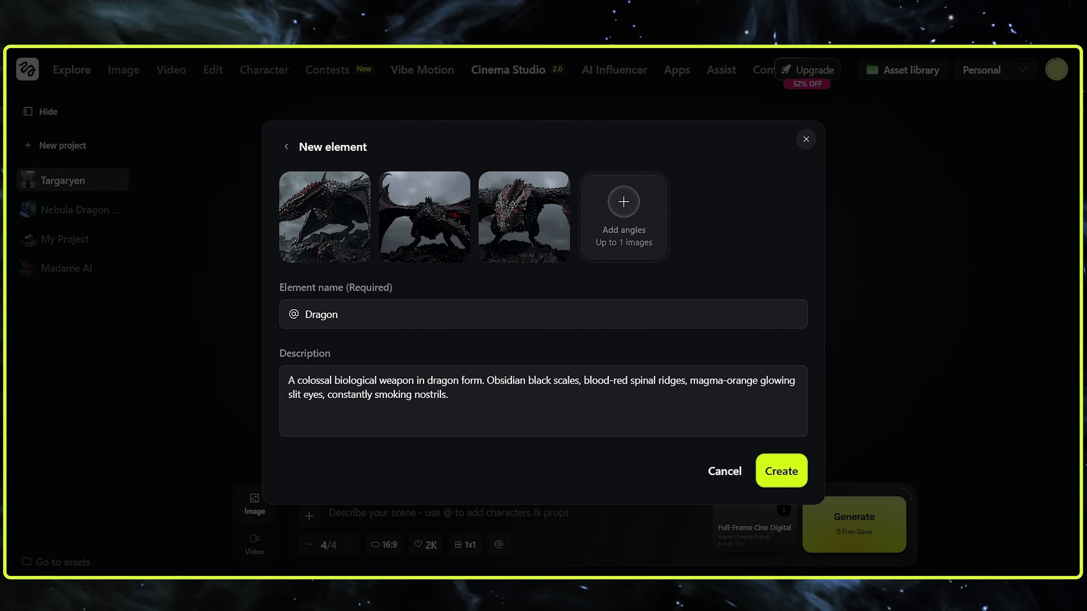
{"action": "left_click", "coordinate": [787, 483]}
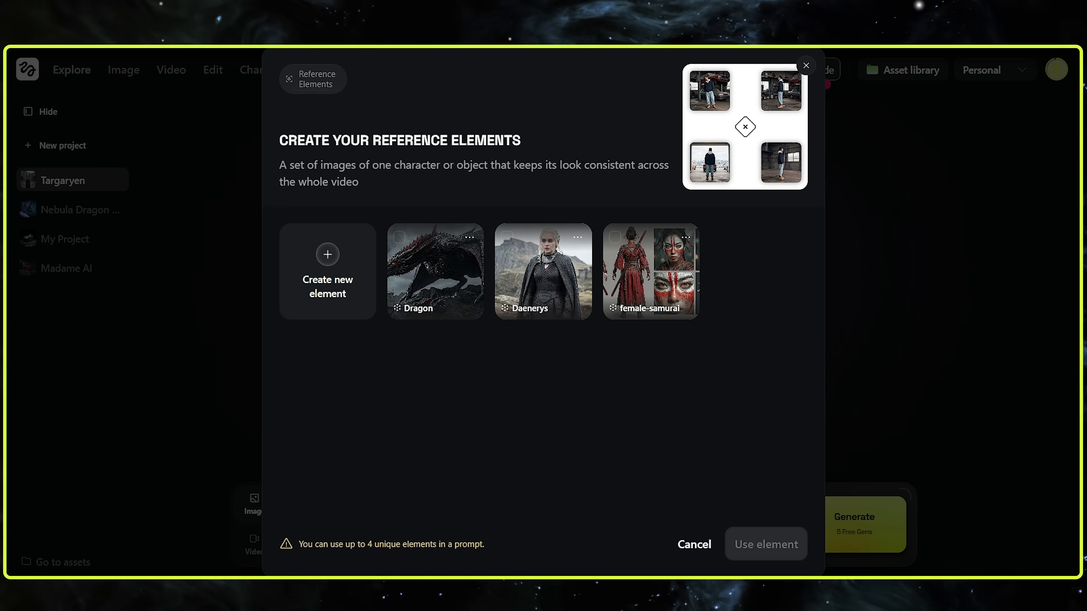
{"action": "left_click", "coordinate": [693, 545]}
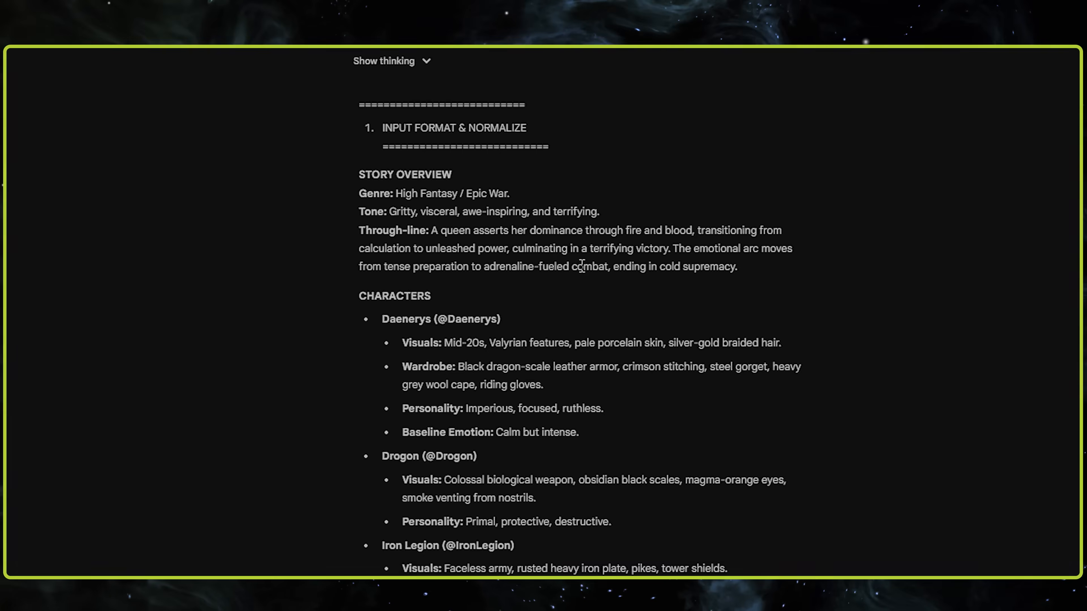
Copy Scene 1's Image 1 technical specs and prompt from the Gem's response into the Cinema Studio image prompt, and enlarge the prompt box
{"action": "scroll", "coordinate": [630, 261], "scroll_direction": "down", "scroll_amount": 5}
{"action": "scroll", "coordinate": [558, 236], "scroll_direction": "down", "scroll_amount": 10}
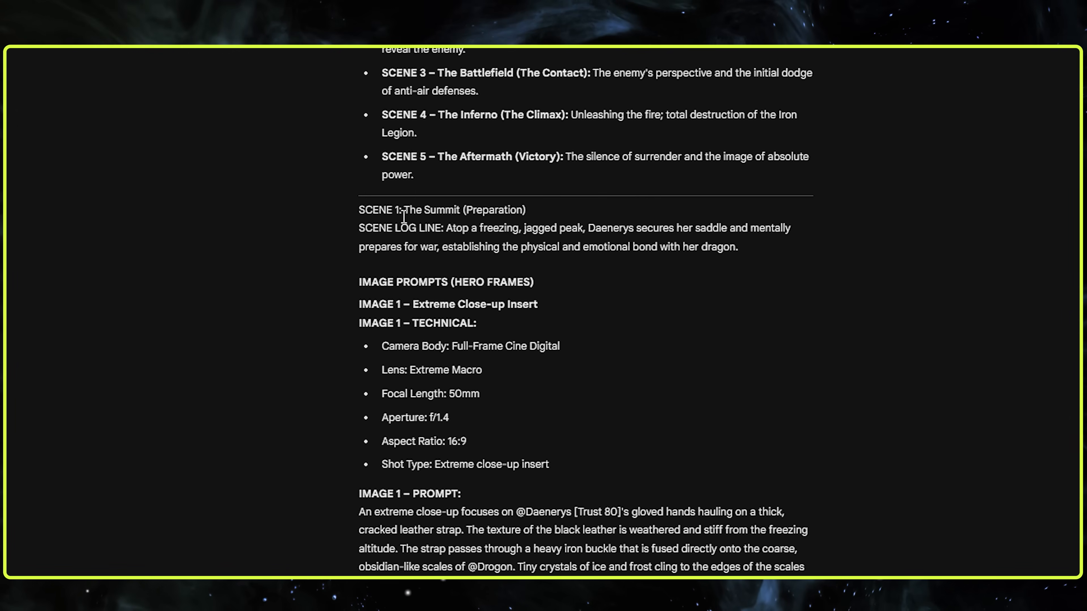
{"action": "scroll", "coordinate": [614, 262], "scroll_direction": "down", "scroll_amount": 5}
{"action": "left_click_drag", "start_coordinate": [381, 99], "coordinate": [673, 359]}
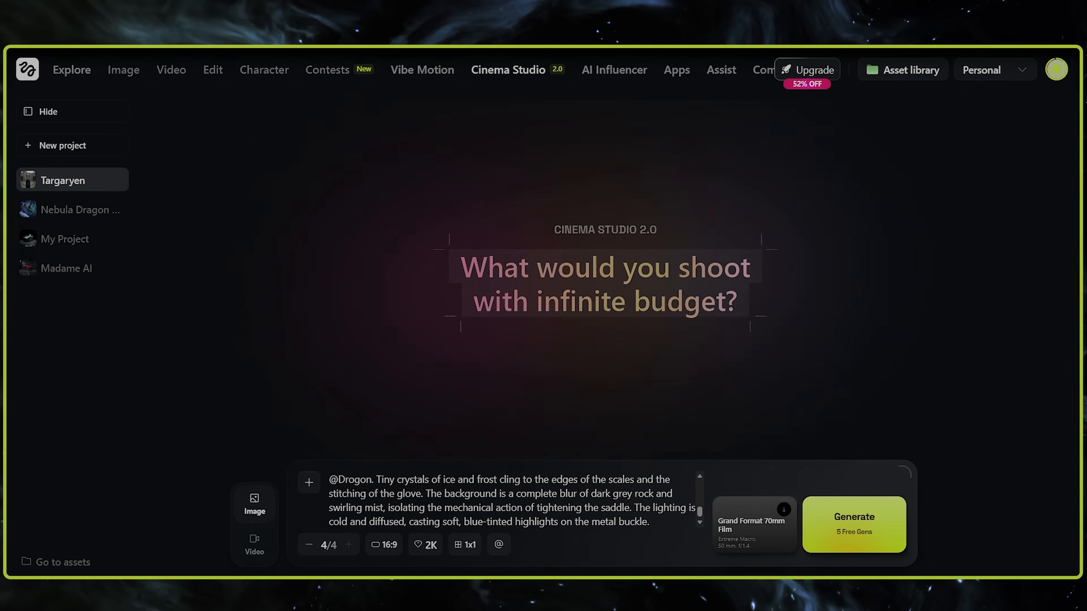
{"action": "left_click", "coordinate": [520, 508]}
{"action": "key", "text": "ctrl+a"}
{"action": "key", "text": "ctrl+v"}
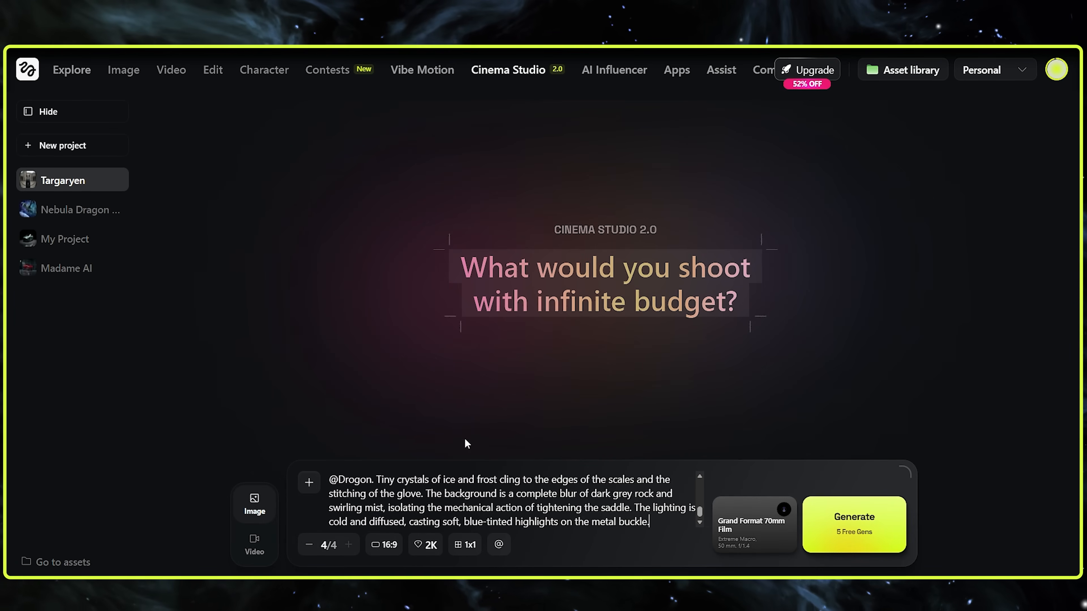
{"action": "scroll", "coordinate": [373, 487], "scroll_direction": "up", "scroll_amount": 5}
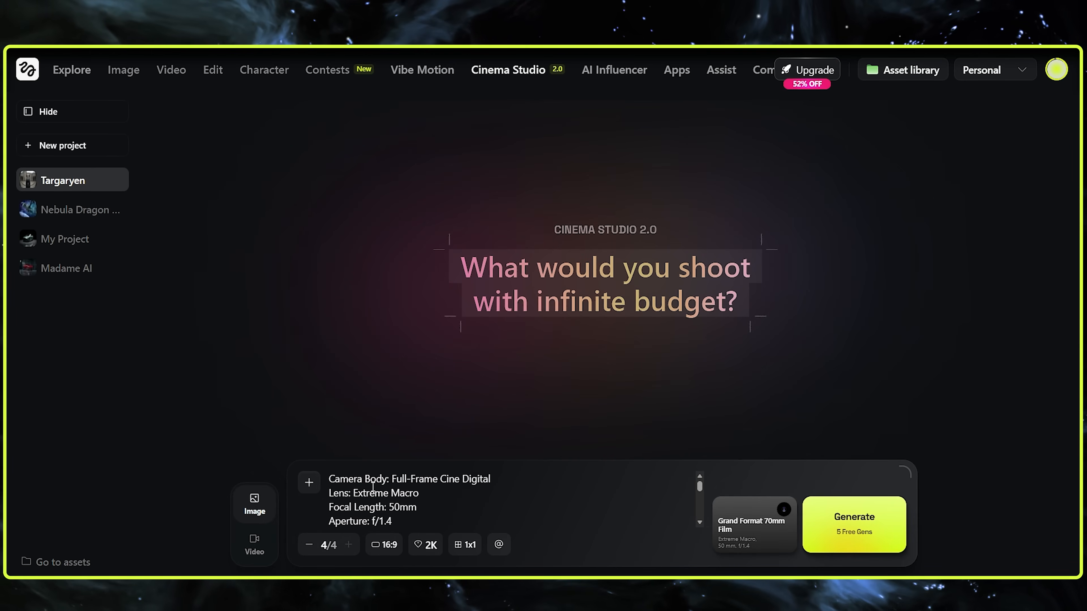
{"action": "left_click_drag", "start_coordinate": [903, 469], "coordinate": [913, 329]}
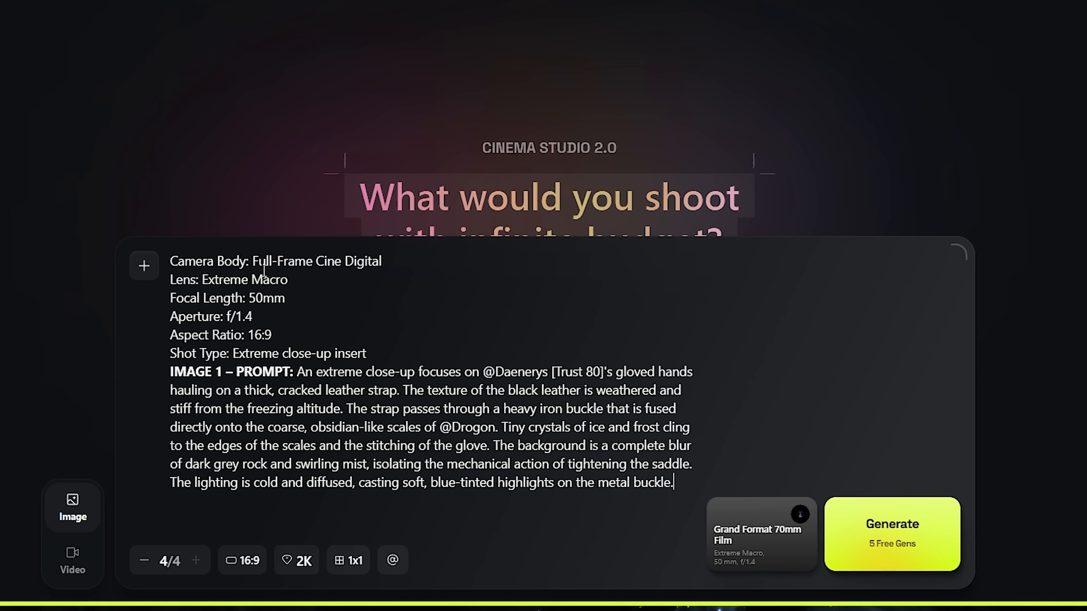
Match the camera setup to the prompt's specs by setting the camera body to Full-Frame Cine Digital
{"action": "left_click_drag", "start_coordinate": [256, 272], "coordinate": [327, 266]}
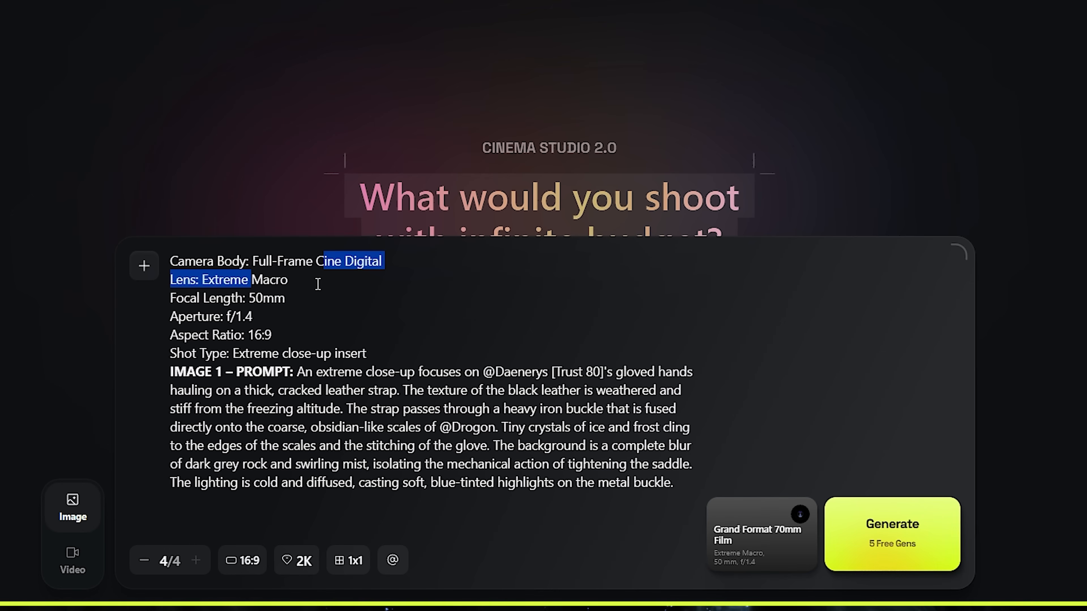
{"action": "left_click", "coordinate": [327, 281]}
{"action": "left_click", "coordinate": [732, 529]}
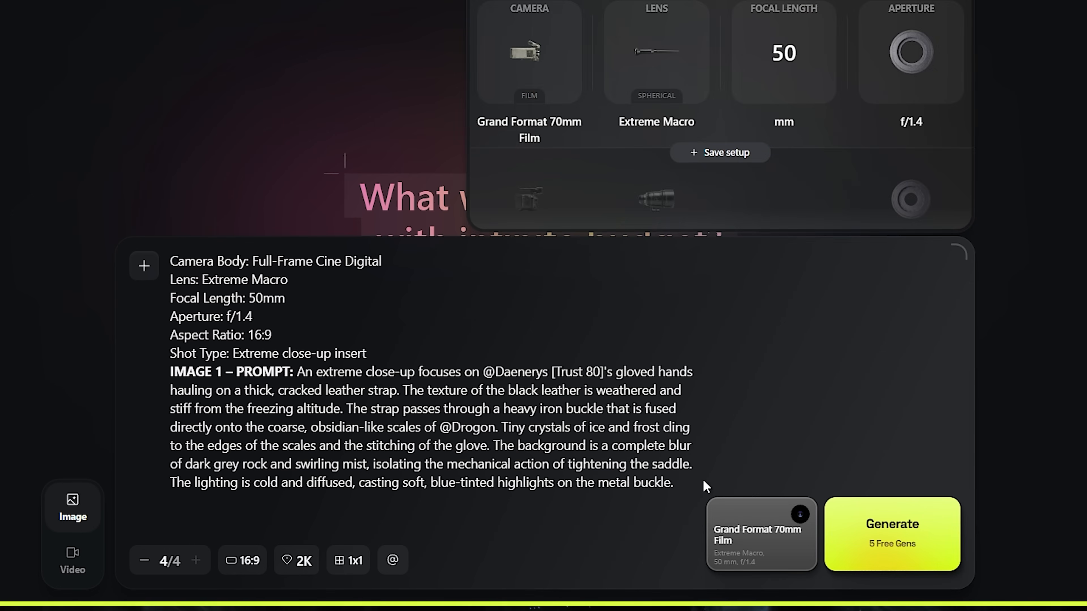
{"action": "scroll", "coordinate": [553, 69], "scroll_direction": "down", "scroll_amount": 1}
{"action": "scroll", "coordinate": [550, 93], "scroll_direction": "down", "scroll_amount": 1}
{"action": "scroll", "coordinate": [514, 157], "scroll_direction": "up", "scroll_amount": 1}
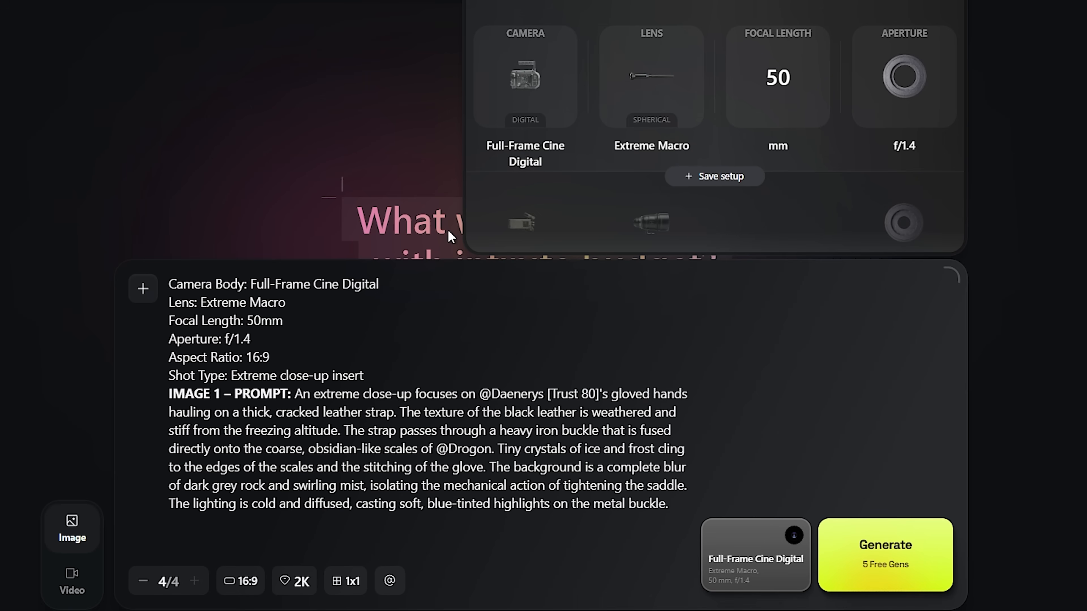
{"action": "scroll", "coordinate": [653, 74], "scroll_direction": "down", "scroll_amount": 1}
{"action": "scroll", "coordinate": [644, 120], "scroll_direction": "up", "scroll_amount": 1}
{"action": "left_click", "coordinate": [765, 571]}
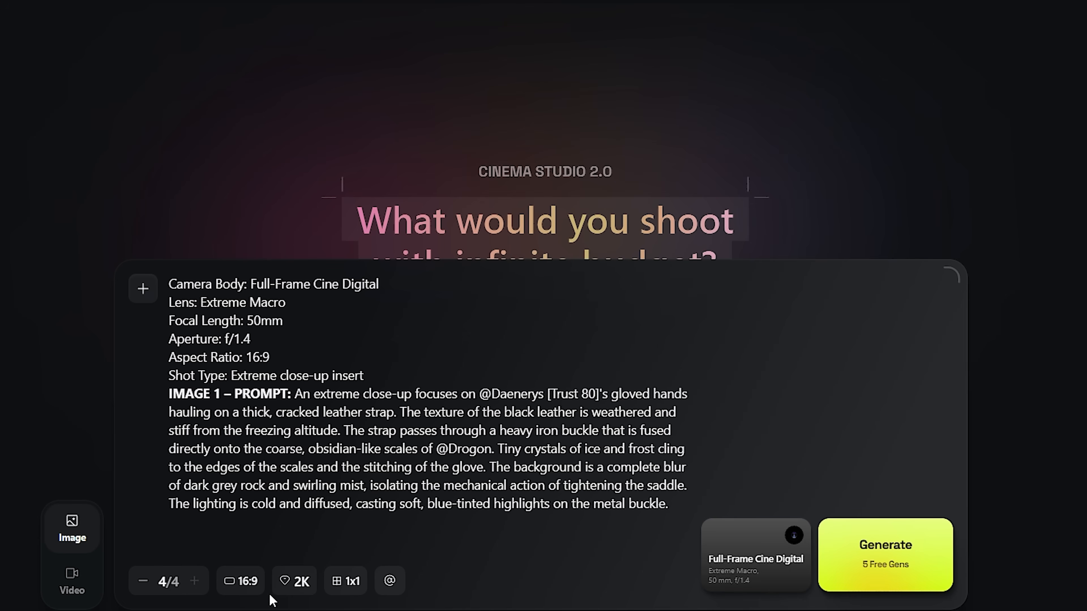
Check the aspect ratio options and the grid generation info, and set the grid to 2x2
{"action": "left_click", "coordinate": [243, 587]}
{"action": "left_click", "coordinate": [240, 588]}
{"action": "left_click", "coordinate": [338, 586]}
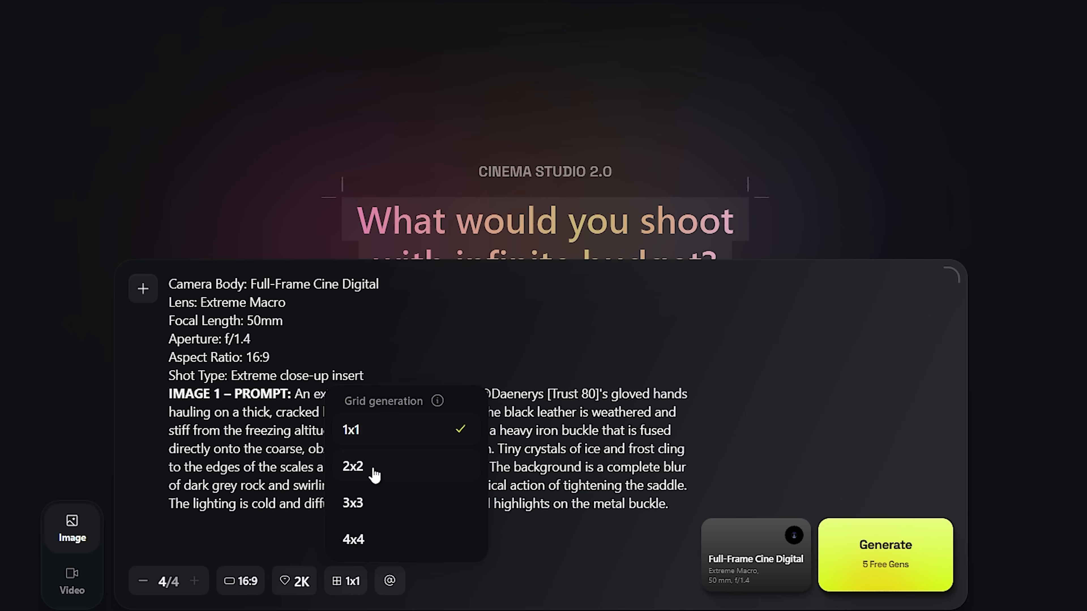
{"action": "mouse_move", "coordinate": [436, 406]}
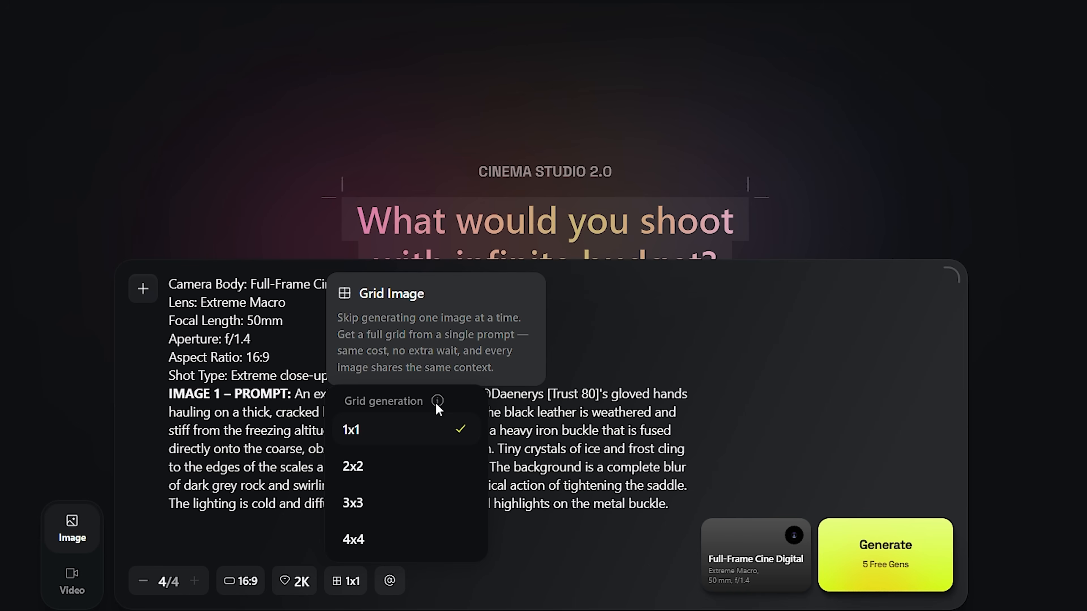
{"action": "left_click", "coordinate": [445, 466]}
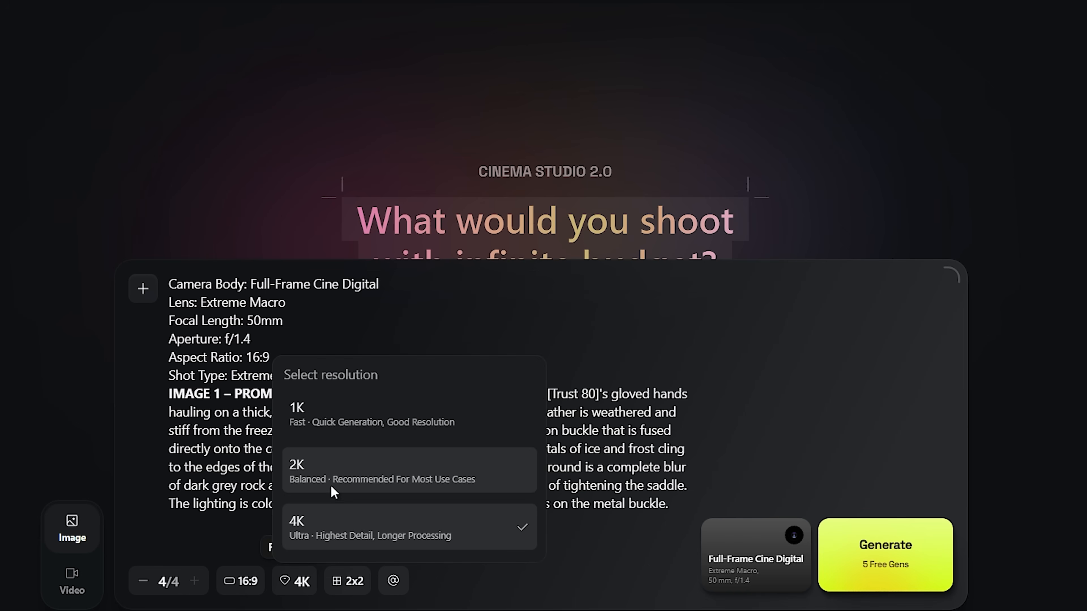
Set the image resolution to 4K
{"action": "left_click", "coordinate": [331, 483]}
{"action": "left_click", "coordinate": [294, 586]}
{"action": "left_click", "coordinate": [334, 531]}
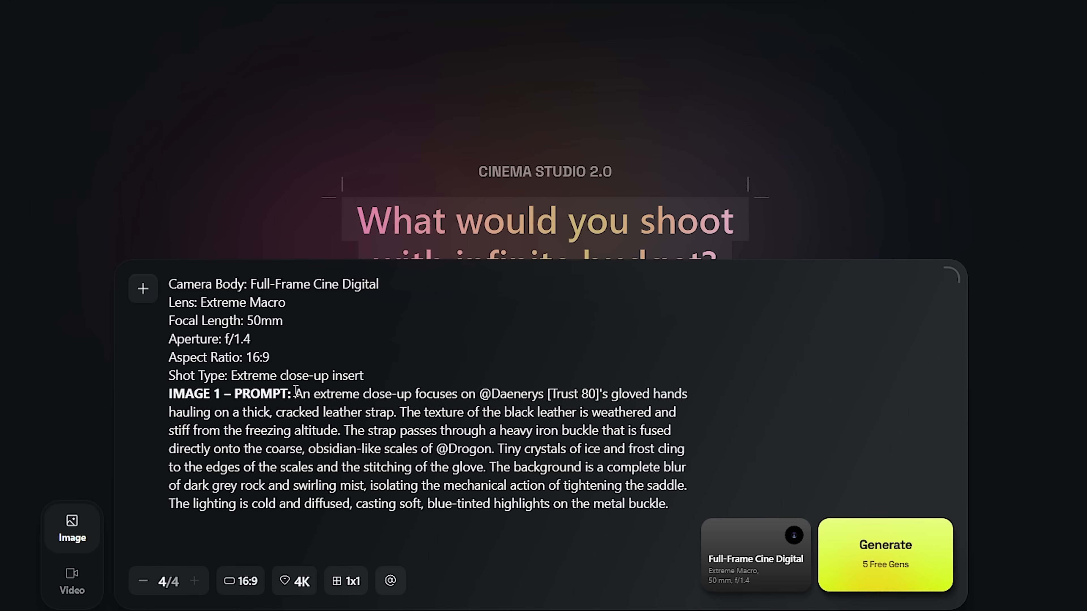
Delete the technical spec lines and the "IMAGE 1 – PROMPT:" label from the prompt, and resize the prompt box to fit
{"action": "left_click_drag", "start_coordinate": [296, 392], "coordinate": [156, 243]}
{"action": "key", "text": "BackSpace"}
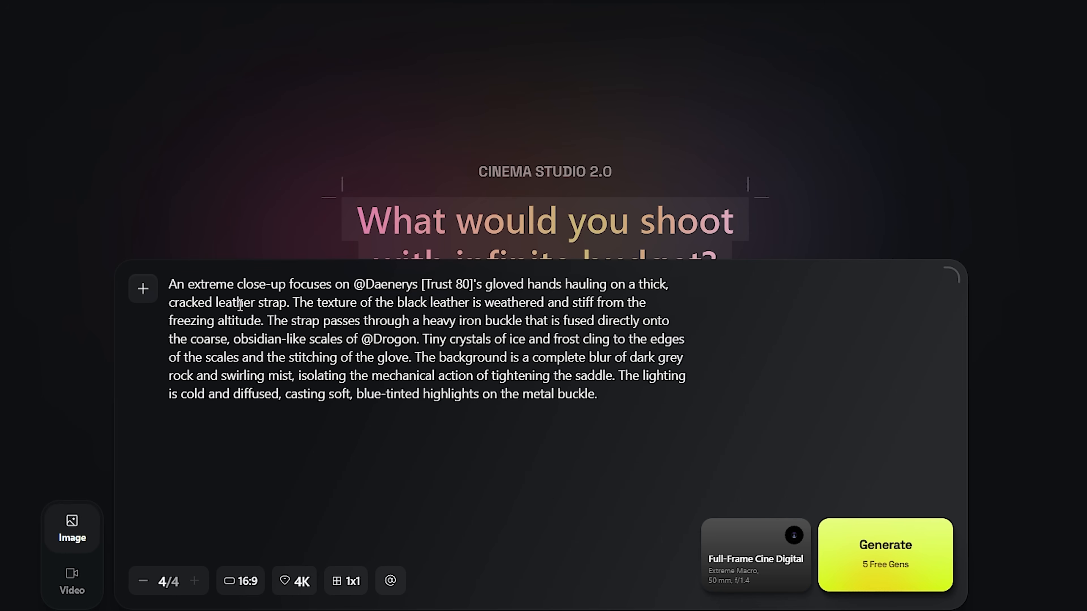
{"action": "left_click_drag", "start_coordinate": [944, 270], "coordinate": [917, 353]}
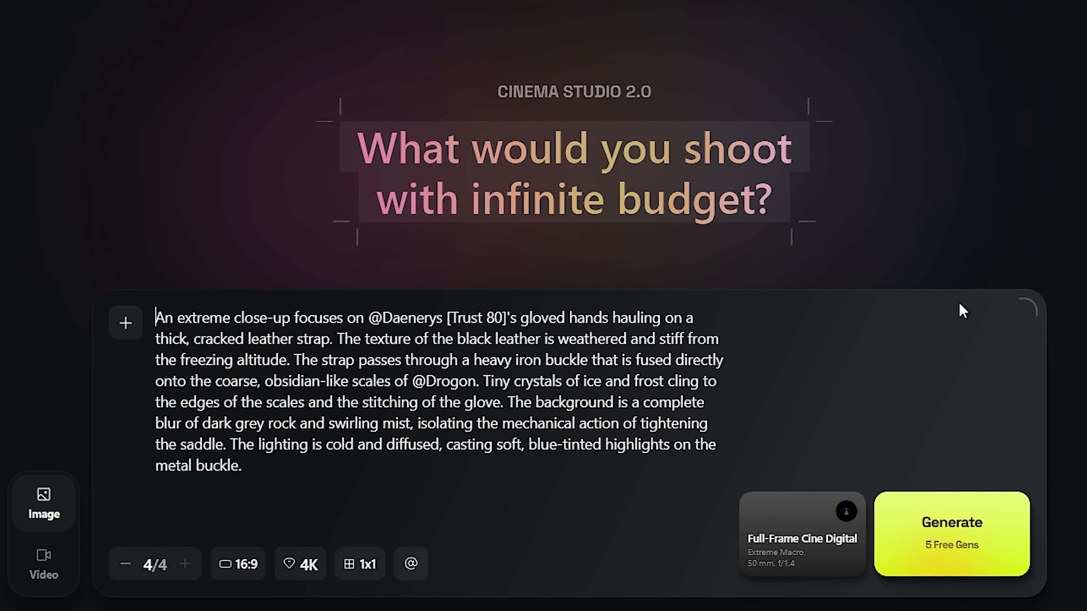
{"action": "left_click_drag", "start_coordinate": [1030, 309], "coordinate": [1050, 313]}
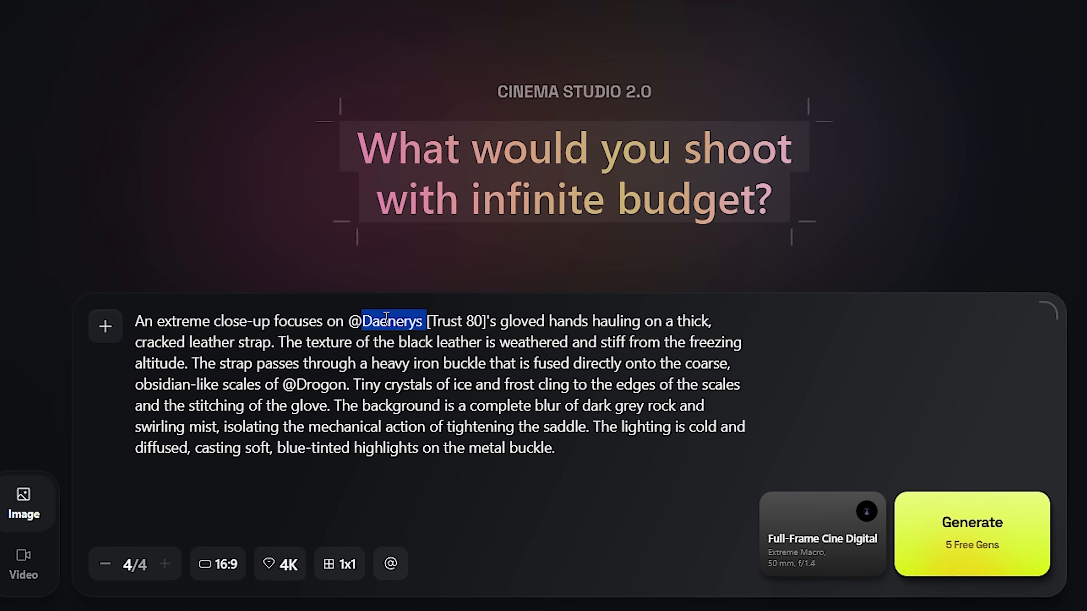
{"action": "key", "text": "BackSpace"}
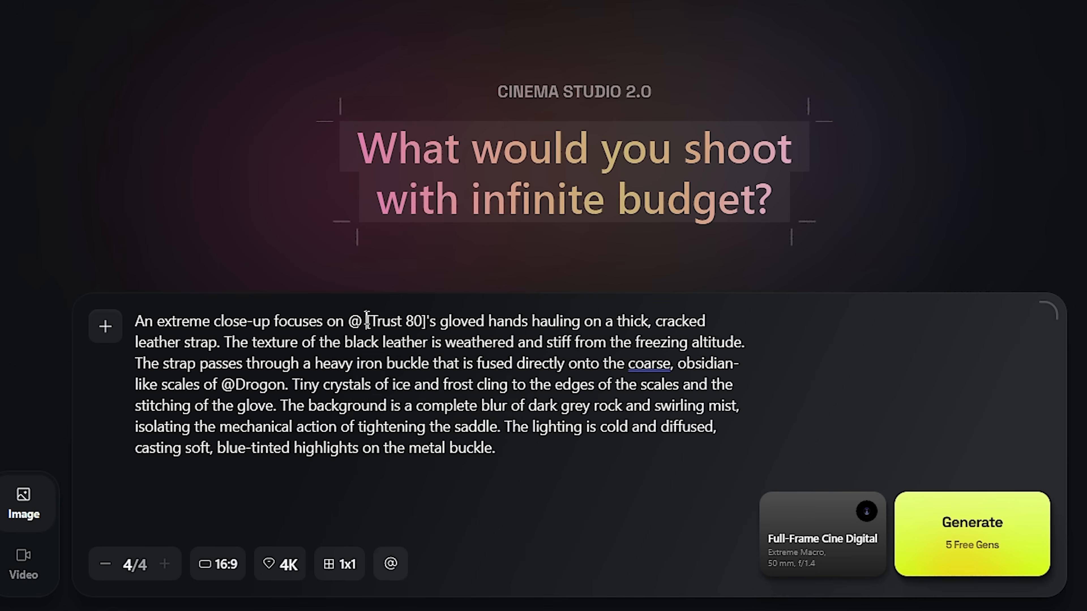
{"action": "left_click", "coordinate": [418, 409]}
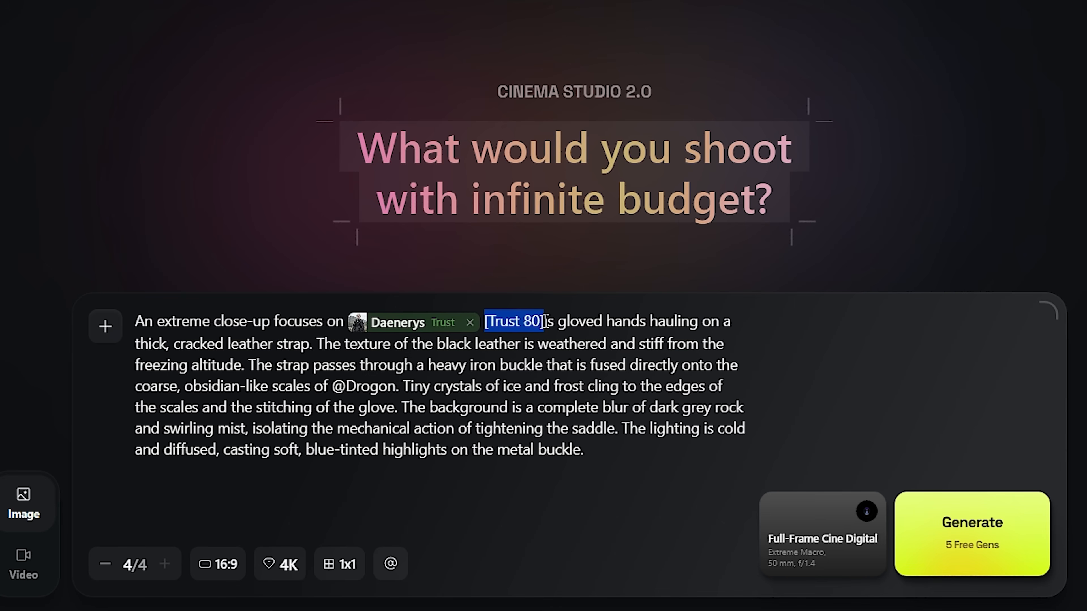
{"action": "key", "text": "BackSpace"}
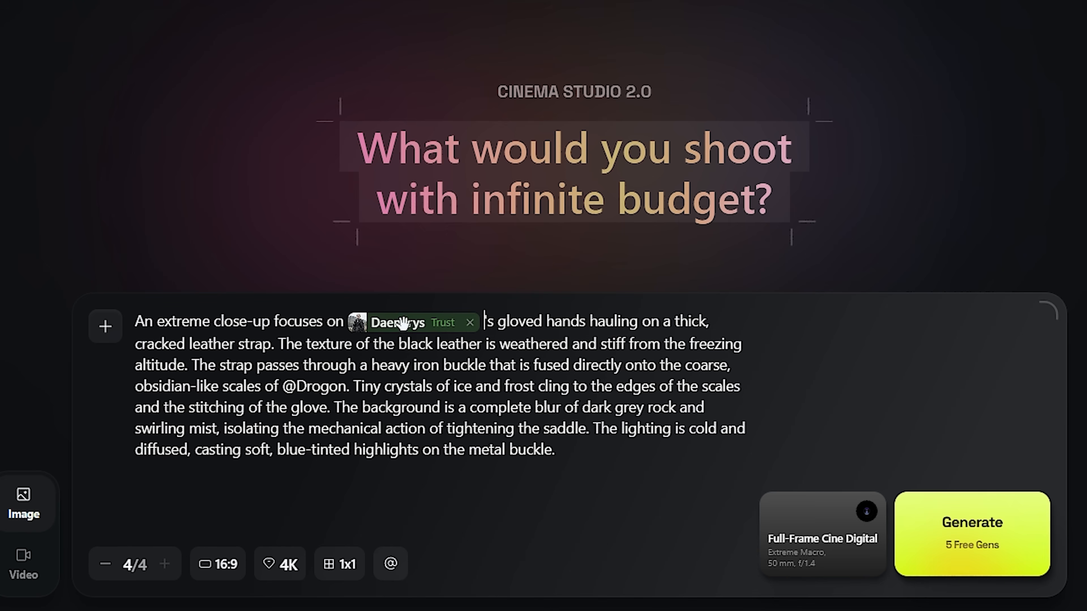
{"action": "left_click", "coordinate": [443, 329]}
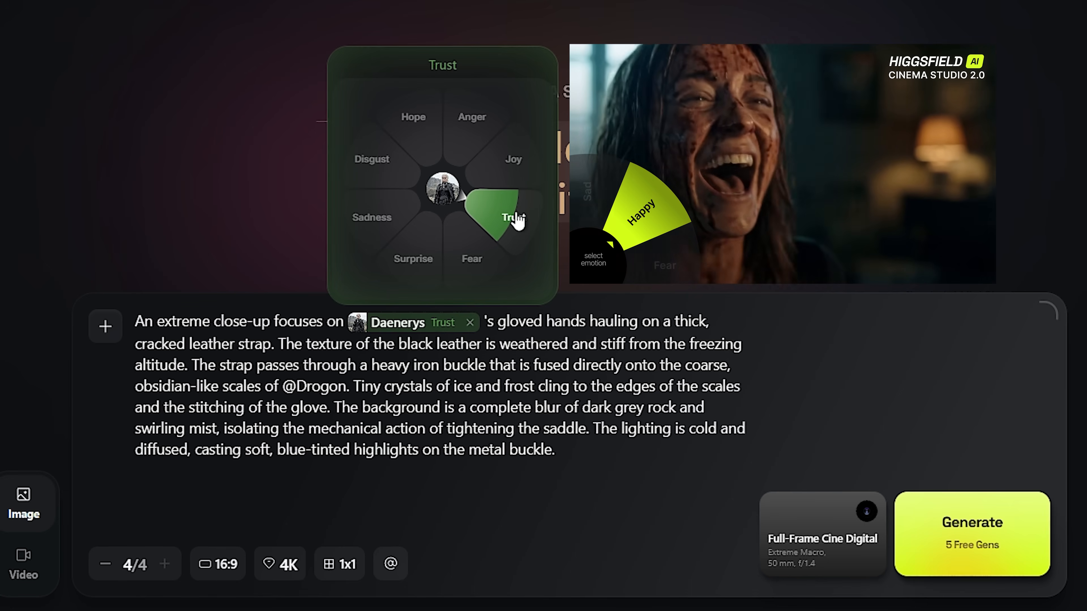
{"action": "left_click", "coordinate": [514, 222]}
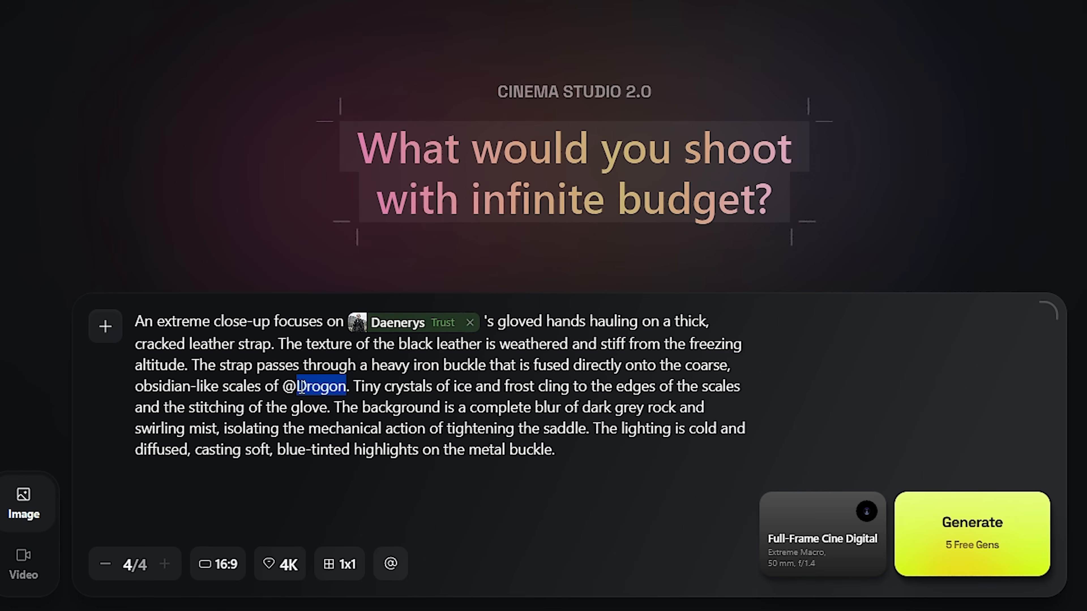
{"action": "key", "text": "BackSpace"}
{"action": "left_click", "coordinate": [334, 440]}
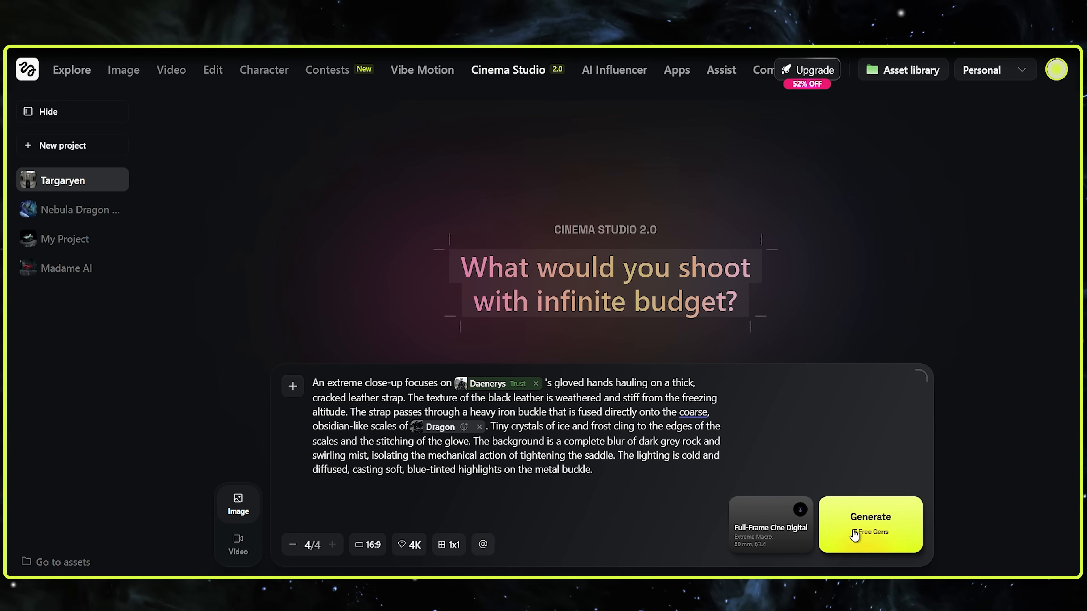
Set the grid to 2x2 and the batch count to 1, and generate the strap close-up images
{"action": "left_click", "coordinate": [295, 546]}
{"action": "left_click", "coordinate": [294, 546]}
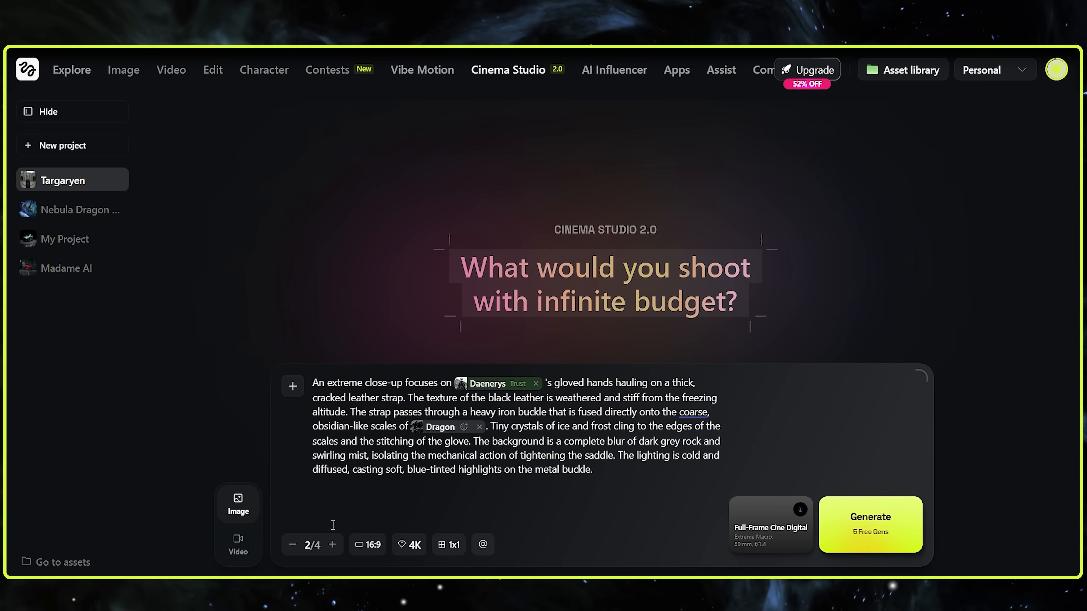
{"action": "left_click", "coordinate": [448, 545]}
{"action": "left_click", "coordinate": [478, 455]}
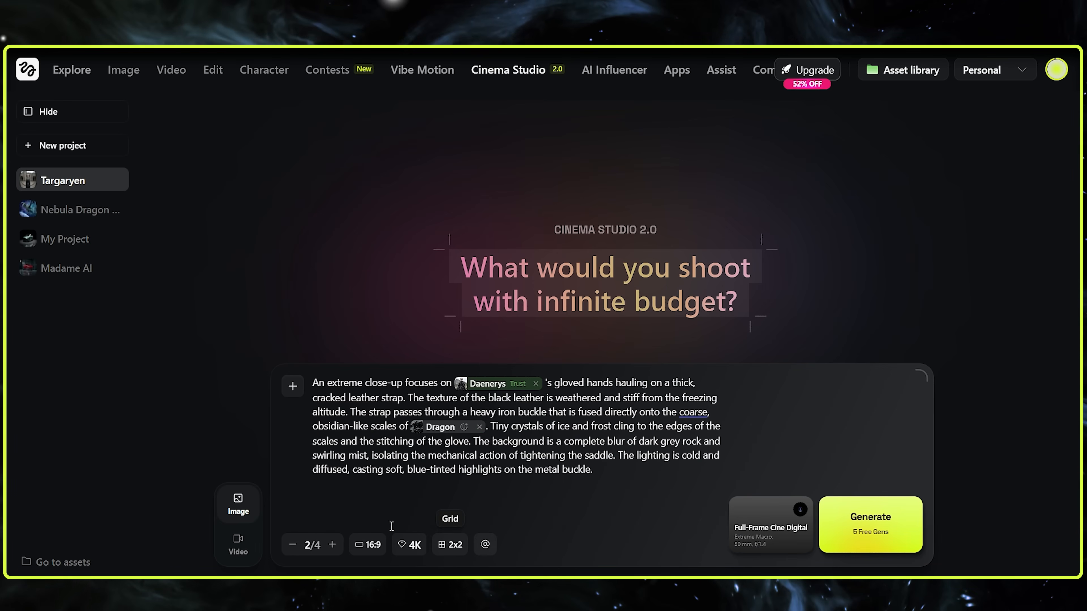
{"action": "left_click", "coordinate": [332, 546]}
{"action": "left_click", "coordinate": [332, 546]}
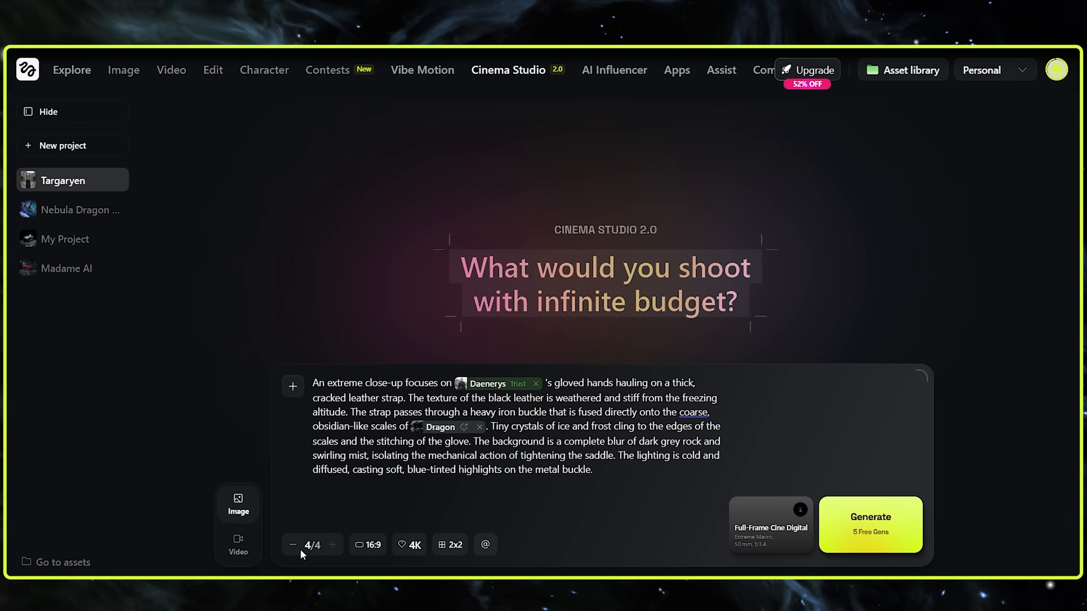
{"action": "left_click", "coordinate": [855, 535]}
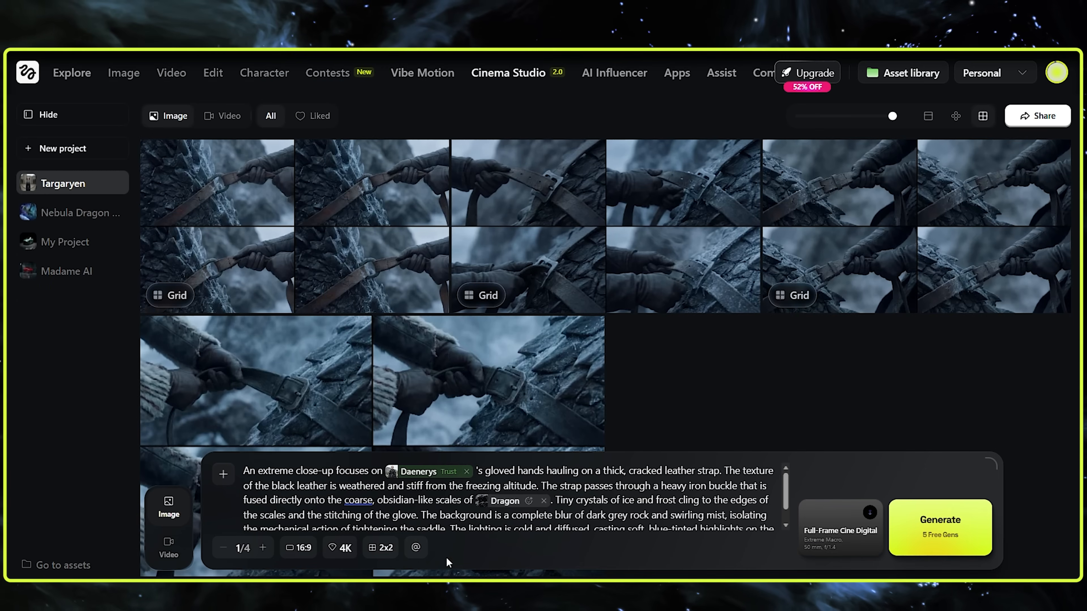
Examine the generated image grids of the gloved hands tightening the saddle strap
{"action": "left_click", "coordinate": [380, 547]}
{"action": "left_click", "coordinate": [245, 189]}
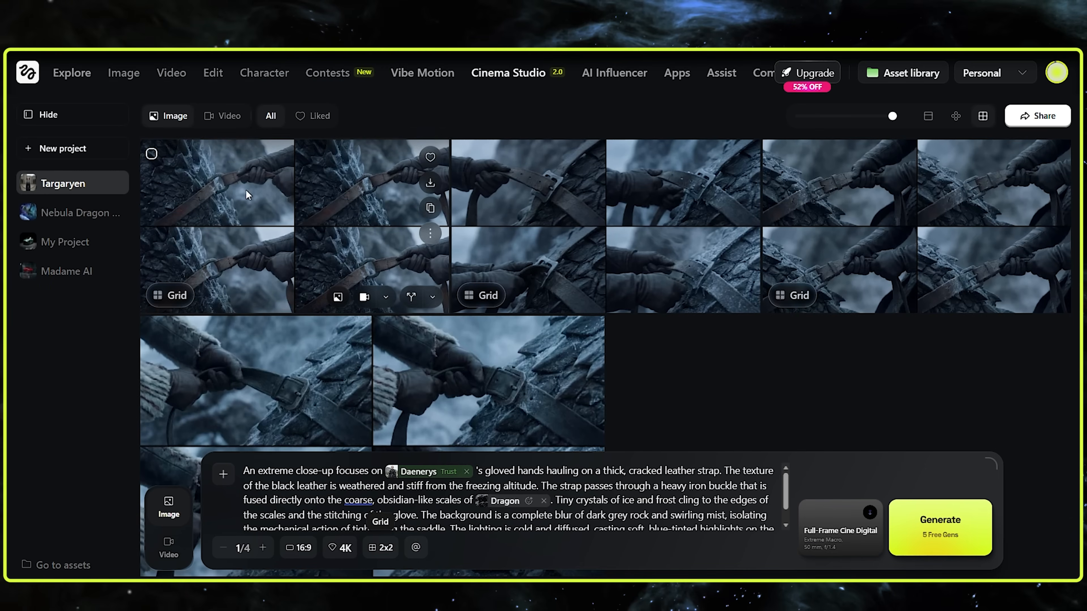
{"action": "left_click", "coordinate": [234, 178]}
{"action": "left_click", "coordinate": [771, 340]}
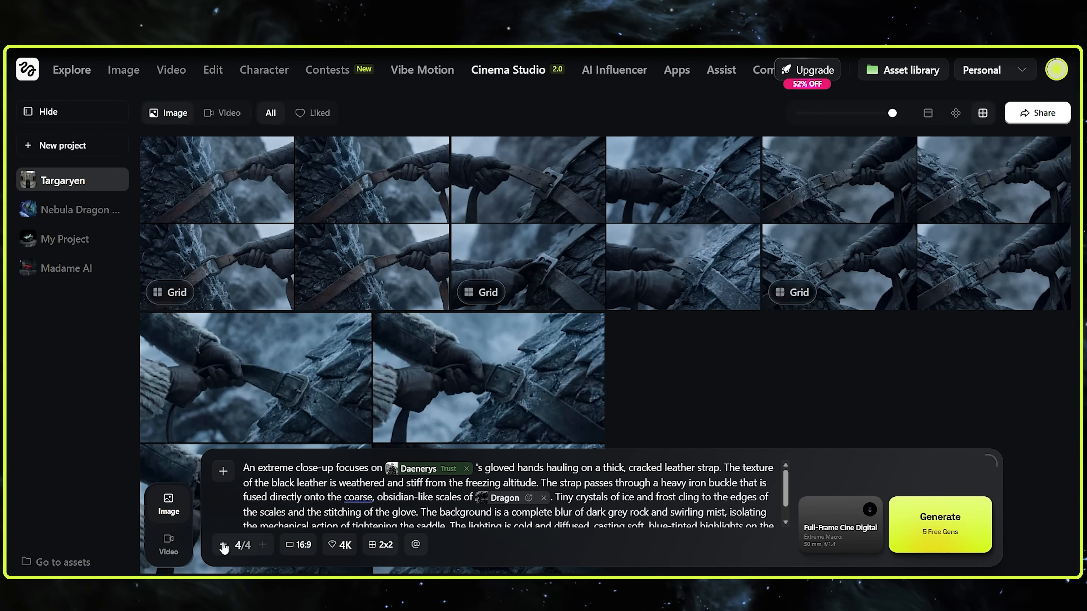
Set the grid generation to 3x3 and replace the prompt with the copied IMAGE 2 prompt for the tight portrait
{"action": "left_click", "coordinate": [223, 545]}
{"action": "left_click", "coordinate": [223, 545]}
{"action": "left_click", "coordinate": [223, 545]}
{"action": "left_click", "coordinate": [381, 545]}
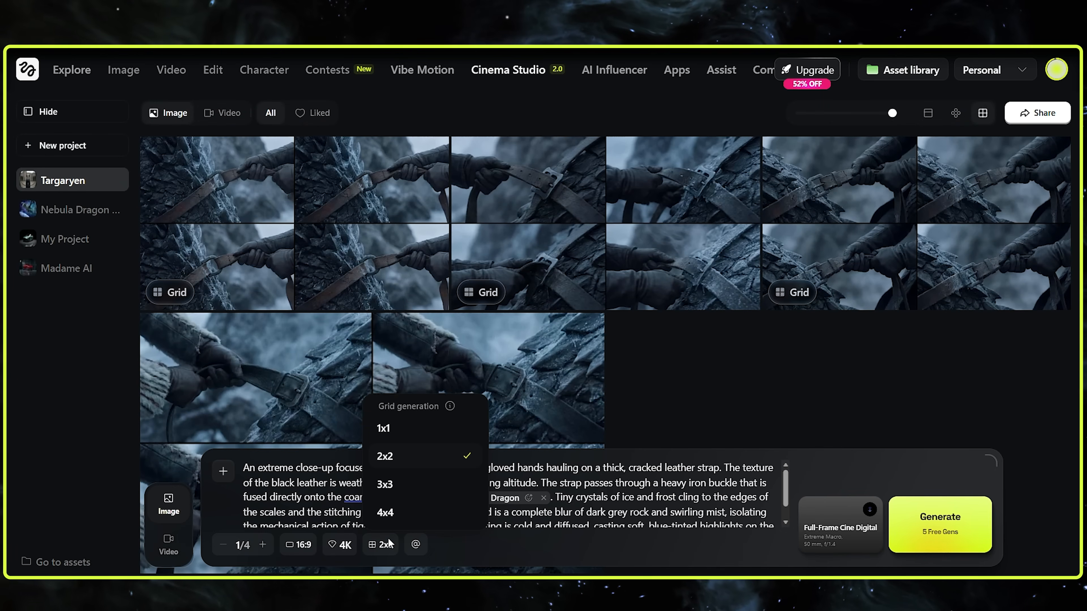
{"action": "mouse_move", "coordinate": [451, 410]}
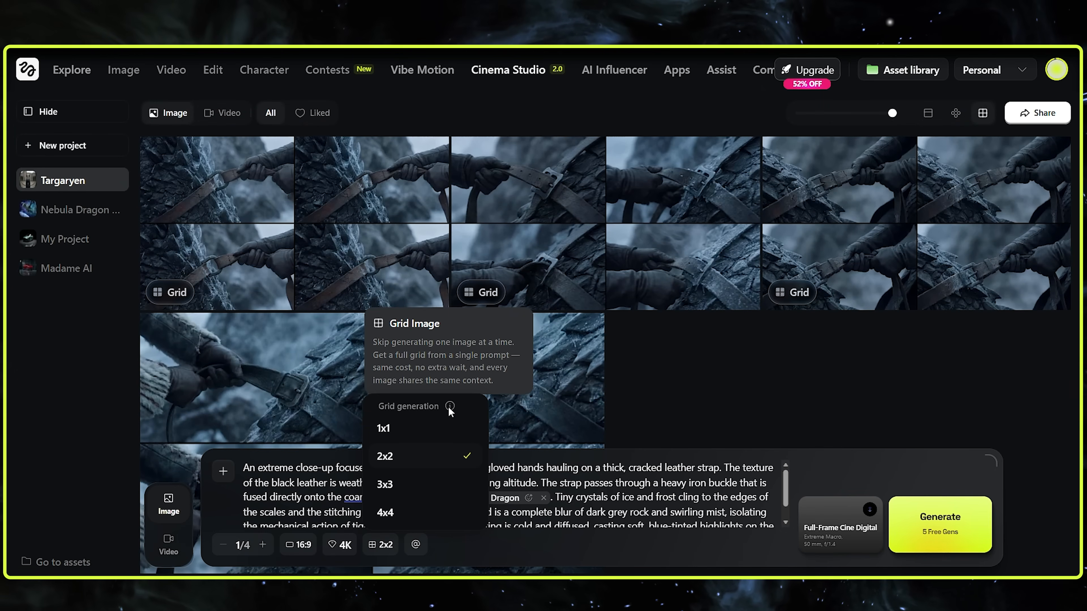
{"action": "left_click", "coordinate": [434, 484]}
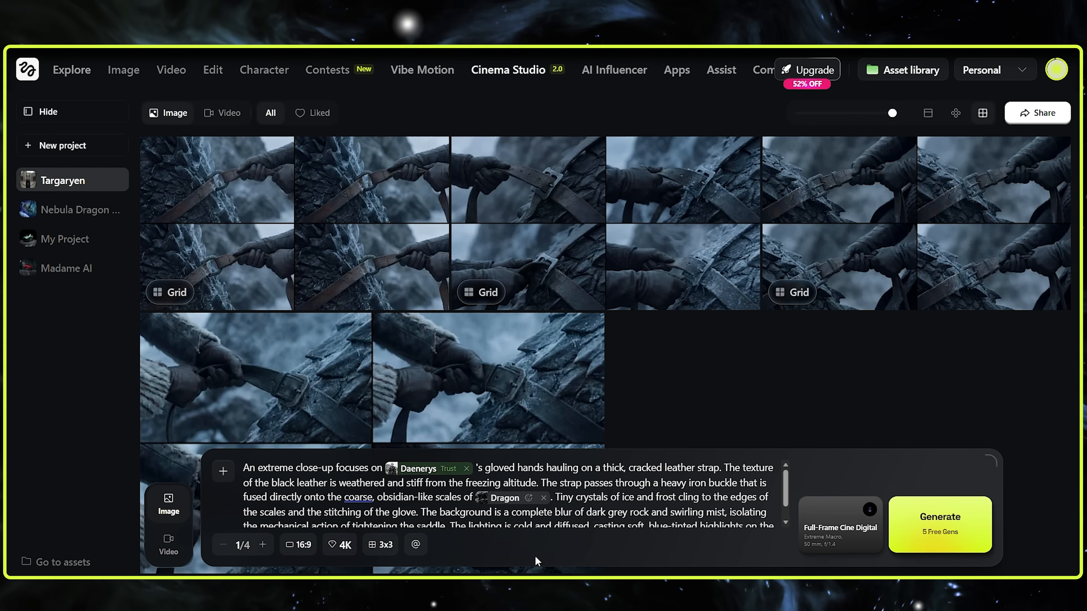
{"action": "key", "text": "ctrl+a"}
{"action": "type", "text": "Camera Body: Full-Frame Cine Digital Lens: Warm Cinema Prime Focal Length: 50mm Aperture: f/1.4 Aspect Ratio: 16:9 Shot Type: Close-up Portrait IMAGE 2 – PROMPT: A tight portrait of @Daenerys [Fear 0] captures her steel gaze. Her violet eyes are squinted slightly against the biting wind, framed by pale lashes that hold tiny droplets of moisture. Stray strands of silver-gold hair whip violently across her cheek and forehead, escaping her intricate braids. The background is a soft, creamy bokeh of high-altitude clouds and jagged mountain peaks, indistinguishable but setting a tone of extreme height. Her skin has a faint sheen of sweat despite the cold, and the steel gorget around her neck reflects the dull, overcast sky. She looks downward, calculating, breathing steadily."}
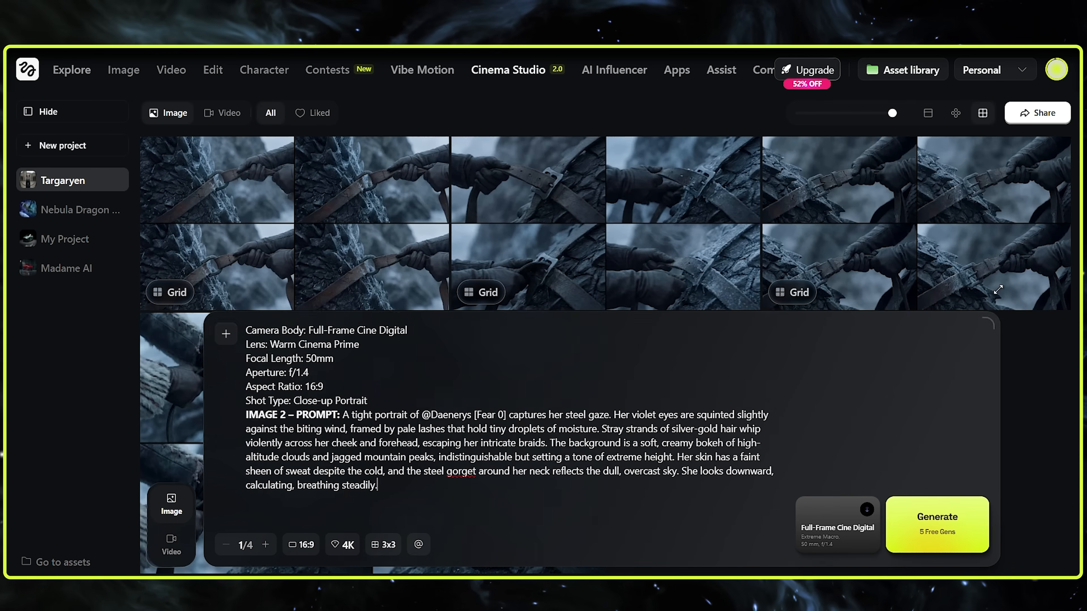
Set the camera setup's lens to Warm Cinema Prime and reduce the height of the prompt box
{"action": "left_click", "coordinate": [840, 524]}
{"action": "left_click_drag", "start_coordinate": [992, 297], "coordinate": [993, 372]}
{"action": "left_click", "coordinate": [1022, 371]}
{"action": "left_click", "coordinate": [840, 525]}
{"action": "scroll", "coordinate": [752, 236], "scroll_direction": "down", "scroll_amount": 3}
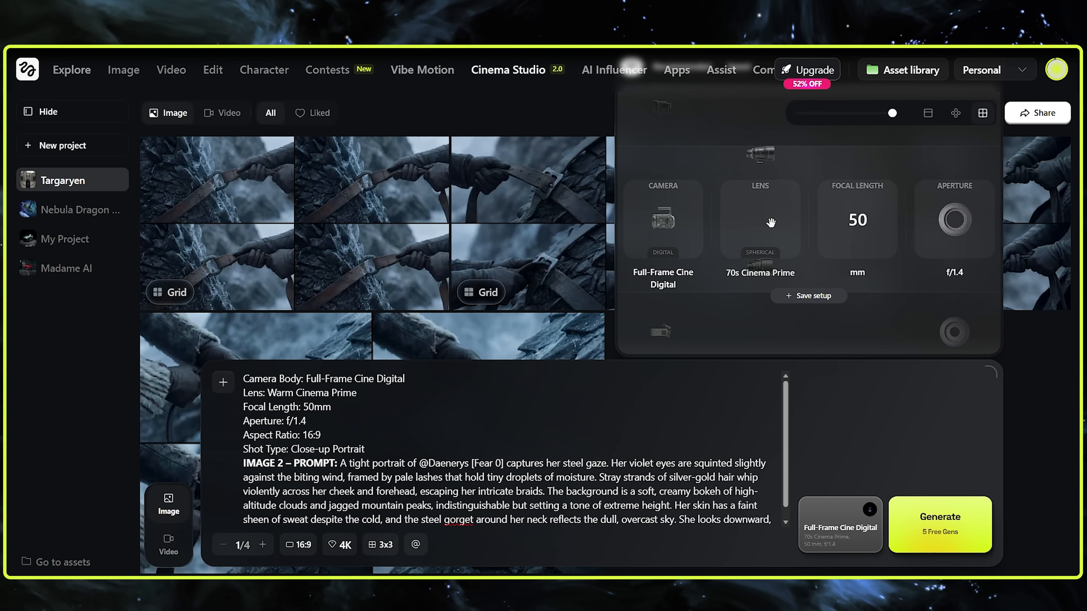
{"action": "key", "text": "BackSpace"}
{"action": "left_click_drag", "start_coordinate": [243, 463], "coordinate": [334, 379]}
{"action": "key", "text": "BackSpace"}
{"action": "key", "text": "BackSpace"}
{"action": "left_click", "coordinate": [371, 416]}
{"action": "left_click_drag", "start_coordinate": [434, 379], "coordinate": [403, 380]}
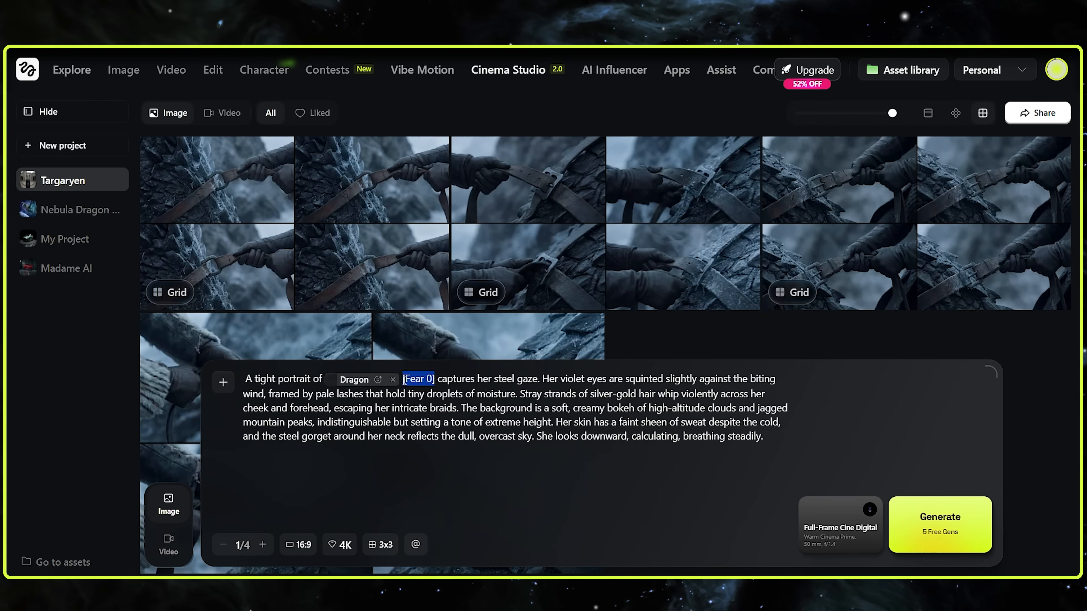
{"action": "key", "text": "BackSpace"}
Assign the Apprehension emotion to the Dragon element, shrink the prompt box, and generate the 3x3 portrait grid
{"action": "left_click", "coordinate": [377, 380]}
{"action": "left_click", "coordinate": [378, 291]}
{"action": "left_click", "coordinate": [378, 379]}
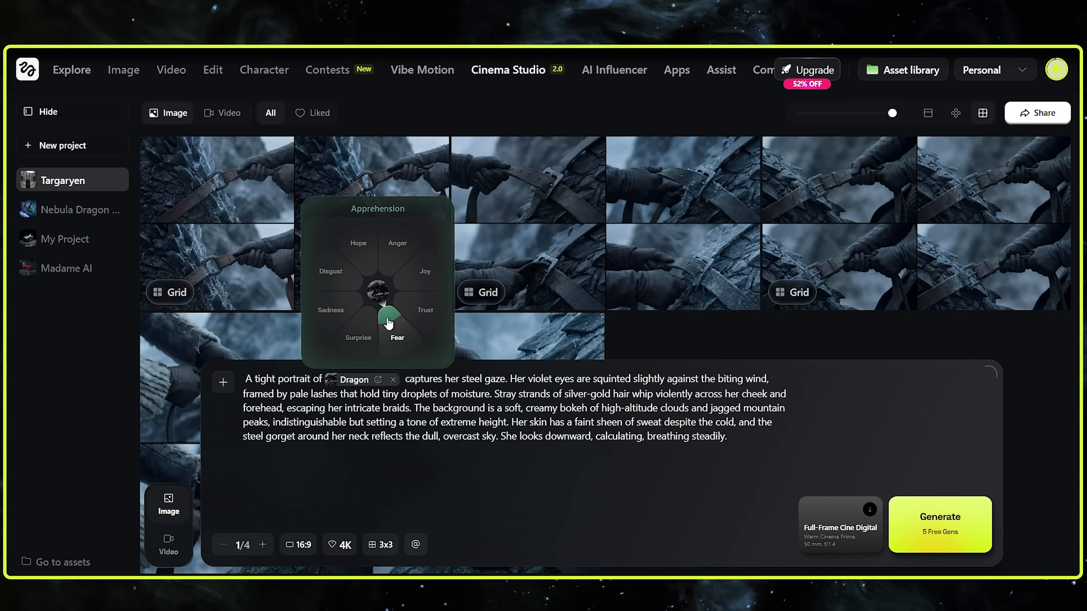
{"action": "left_click", "coordinate": [386, 319]}
{"action": "left_click", "coordinate": [376, 379]}
{"action": "left_click", "coordinate": [402, 273]}
{"action": "left_click", "coordinate": [380, 380]}
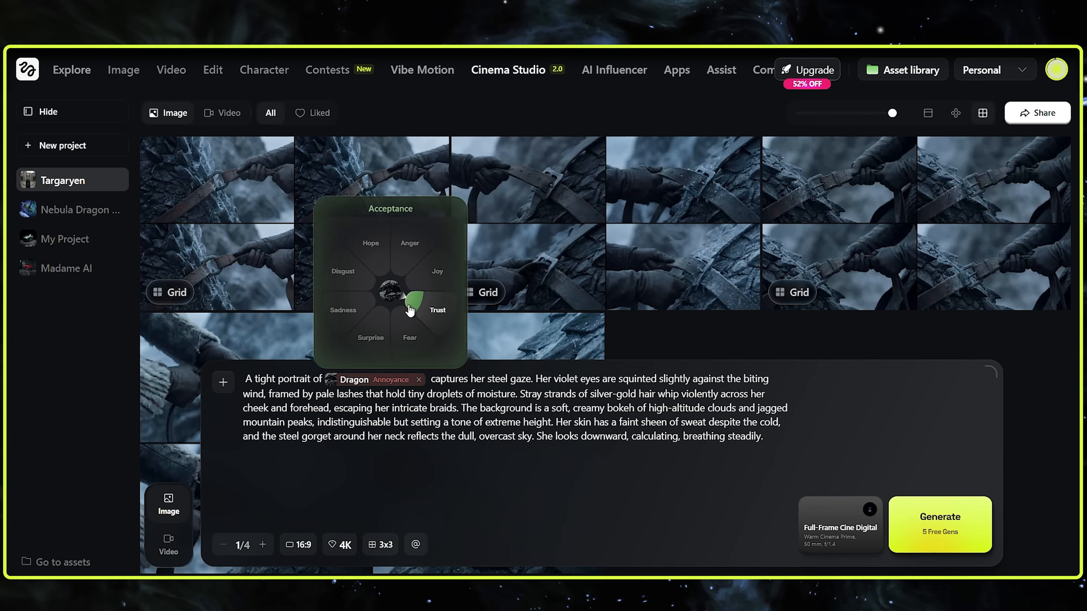
{"action": "left_click", "coordinate": [398, 315]}
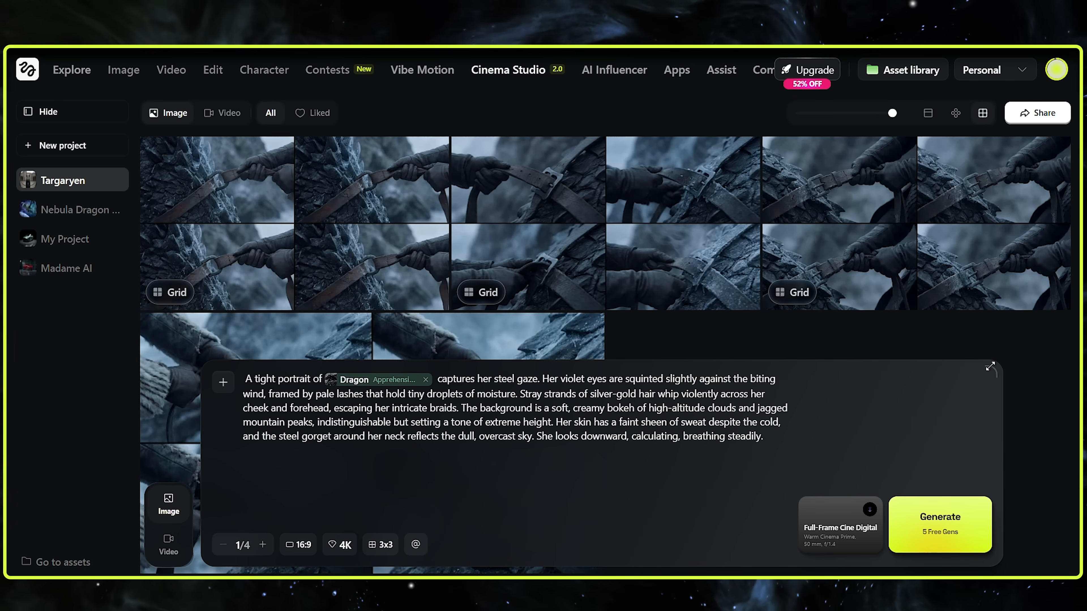
{"action": "left_click_drag", "start_coordinate": [989, 367], "coordinate": [990, 413]}
{"action": "left_click", "coordinate": [937, 521]}
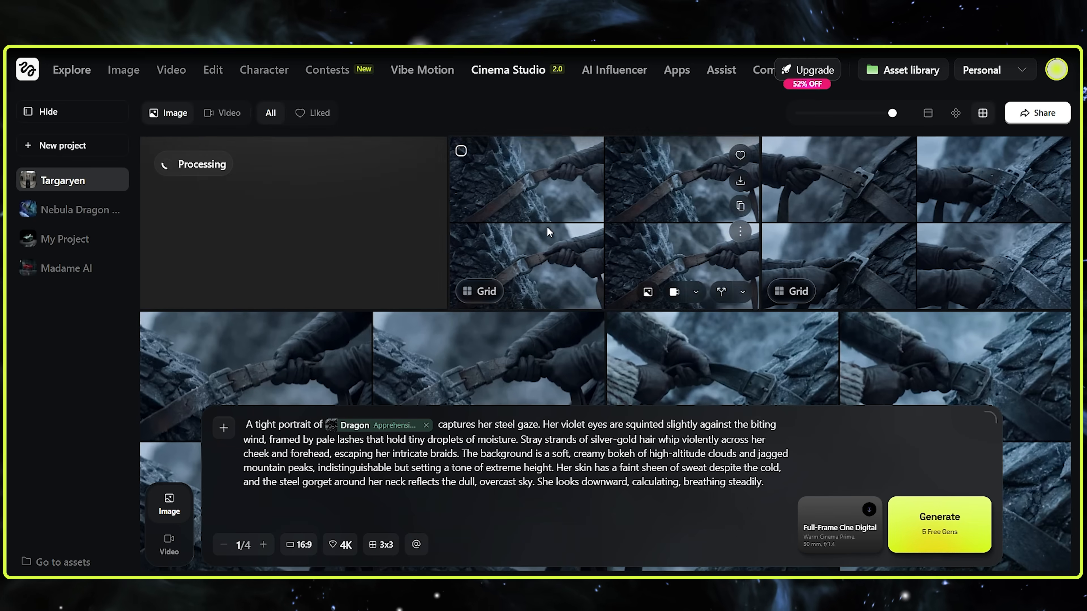
Delete two of the saddle-strap close-up grids from the Targaryen project gallery
{"action": "scroll", "coordinate": [547, 226], "scroll_direction": "down", "scroll_amount": 1}
{"action": "left_click", "coordinate": [1053, 245]}
{"action": "left_click", "coordinate": [974, 483]}
{"action": "left_click", "coordinate": [665, 298]}
{"action": "scroll", "coordinate": [664, 298], "scroll_direction": "up", "scroll_amount": 3}
{"action": "scroll", "coordinate": [608, 265], "scroll_direction": "down", "scroll_amount": 3}
{"action": "scroll", "coordinate": [550, 235], "scroll_direction": "up", "scroll_amount": 3}
{"action": "scroll", "coordinate": [550, 236], "scroll_direction": "down", "scroll_amount": 3}
{"action": "scroll", "coordinate": [592, 247], "scroll_direction": "up", "scroll_amount": 3}
{"action": "left_click", "coordinate": [1052, 228]}
{"action": "left_click", "coordinate": [974, 470]}
{"action": "left_click", "coordinate": [616, 345]}
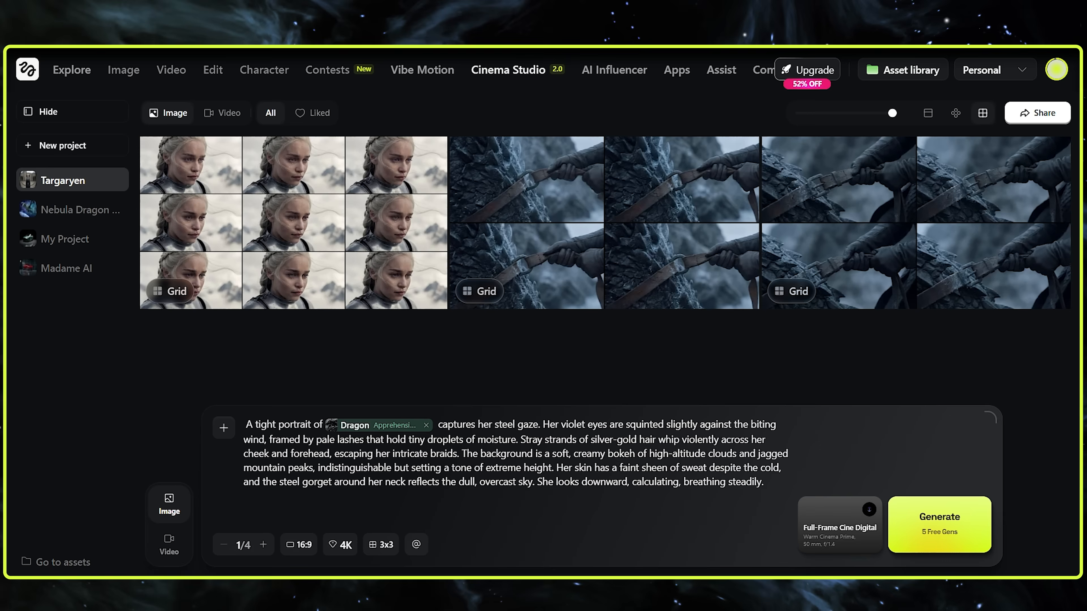
Open the generated 3x3 portrait grid, look over its images, and close it
{"action": "mouse_move", "coordinate": [243, 237]}
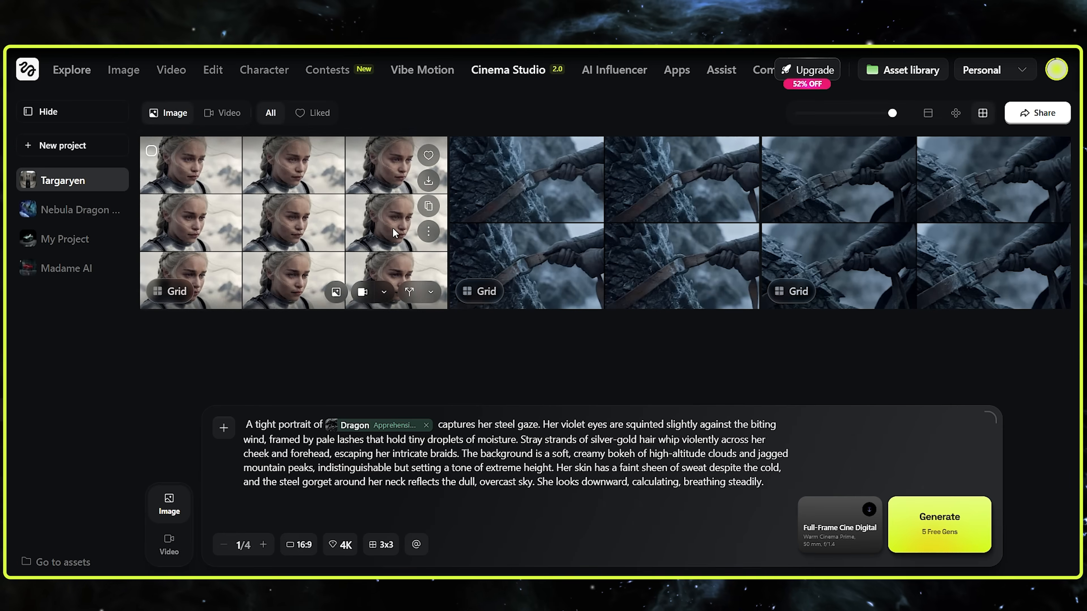
{"action": "left_click", "coordinate": [392, 227]}
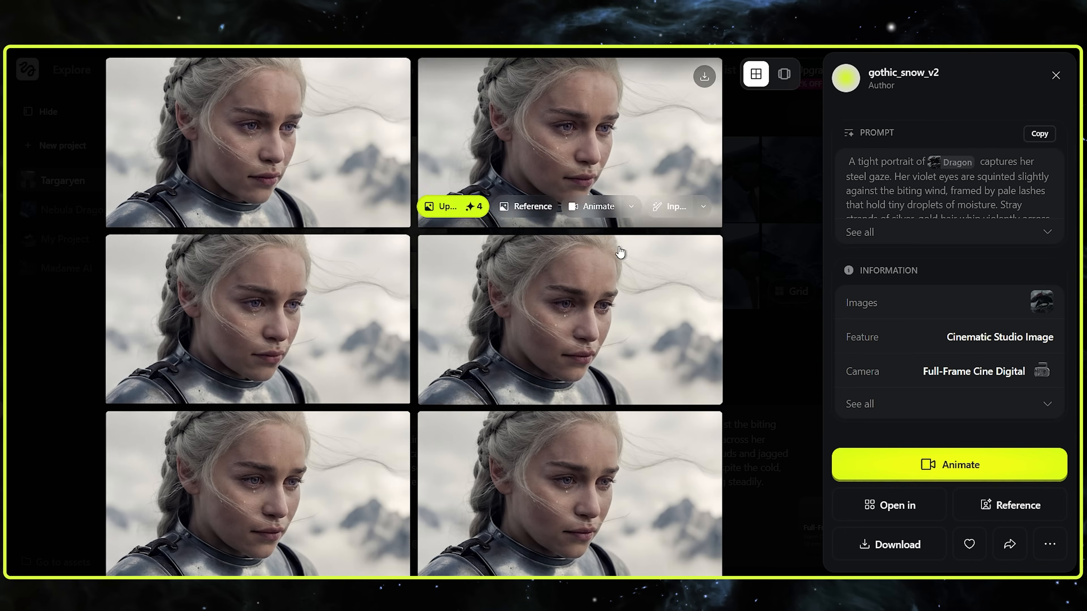
{"action": "left_click", "coordinate": [1055, 76]}
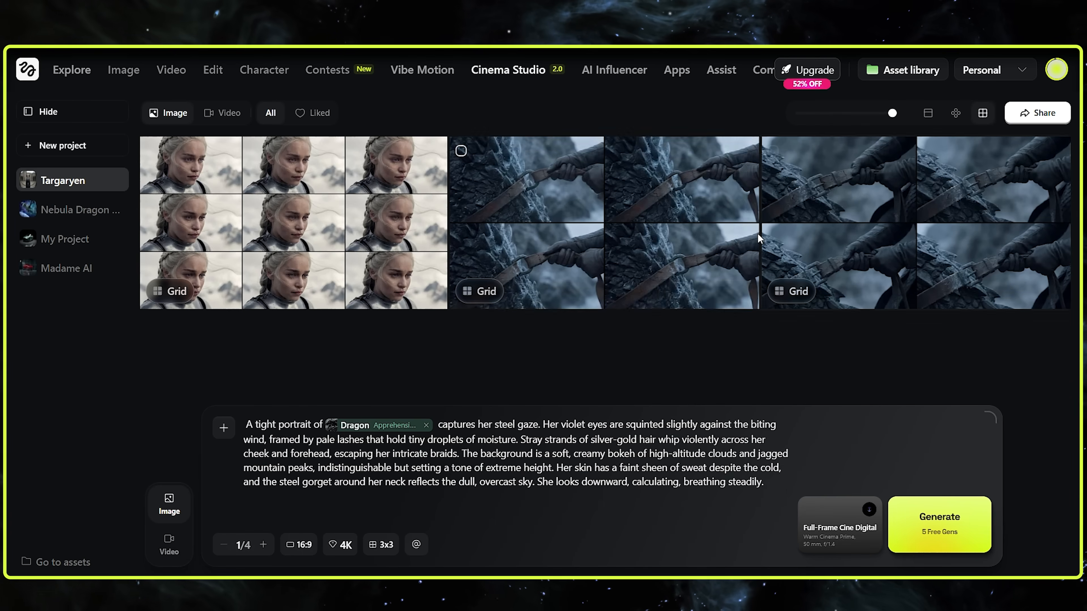
Examine the saddle-strap close-up in grid and single-image view, including the generation and editing options offered for one image
{"action": "left_click", "coordinate": [547, 283]}
{"action": "mouse_move", "coordinate": [702, 290]}
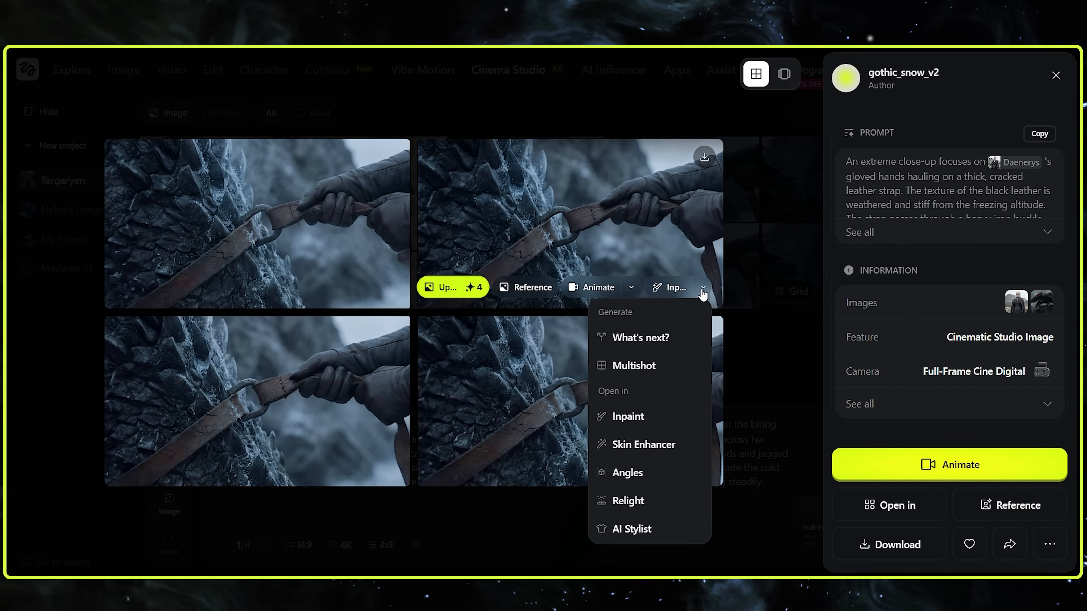
{"action": "left_click", "coordinate": [1049, 544]}
{"action": "left_click", "coordinate": [1047, 546]}
{"action": "left_click", "coordinate": [336, 69]}
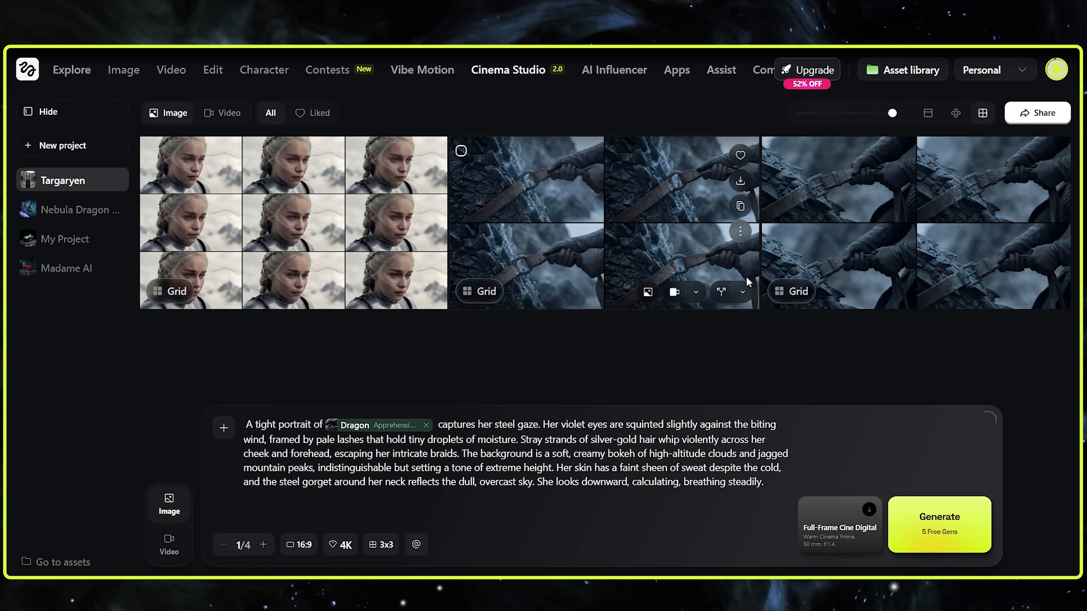
{"action": "mouse_move", "coordinate": [742, 293]}
{"action": "scroll", "coordinate": [679, 378], "scroll_direction": "down", "scroll_amount": 2}
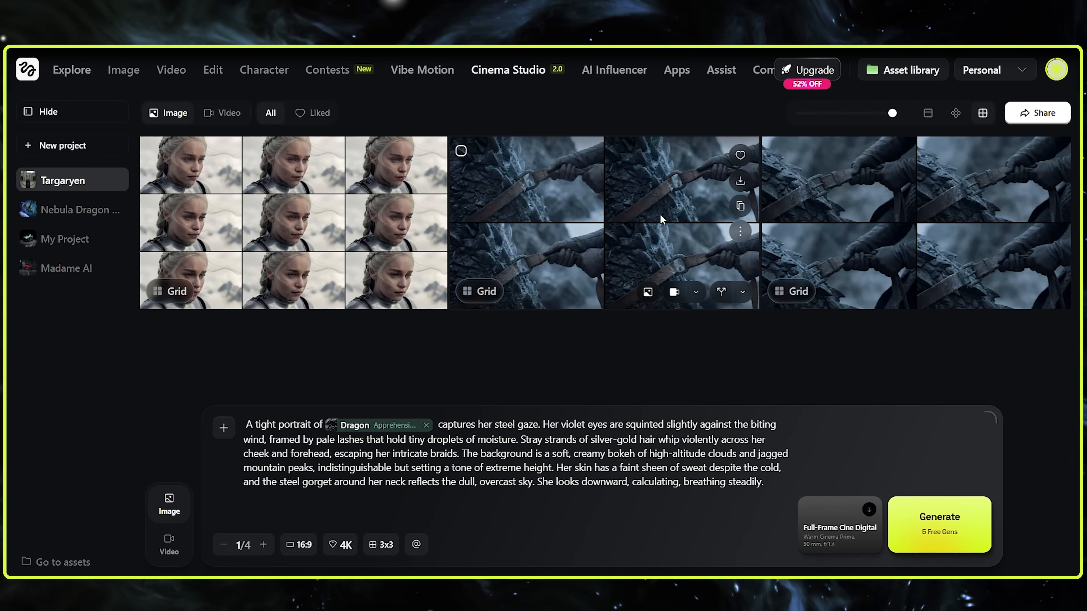
{"action": "left_click", "coordinate": [660, 215]}
{"action": "mouse_move", "coordinate": [702, 471]}
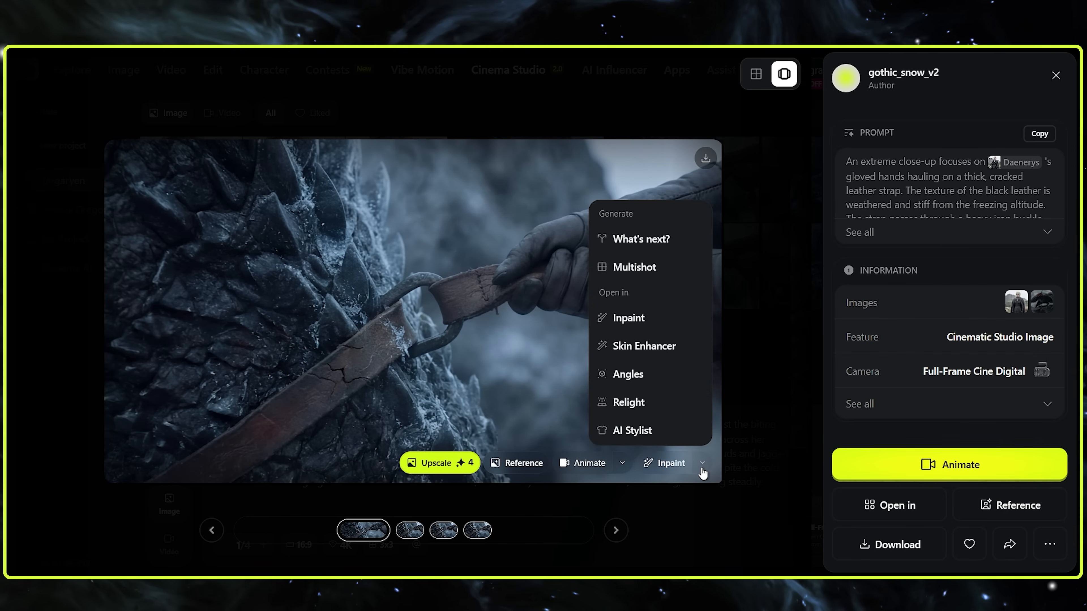
{"action": "scroll", "coordinate": [638, 362], "scroll_direction": "down", "scroll_amount": 2}
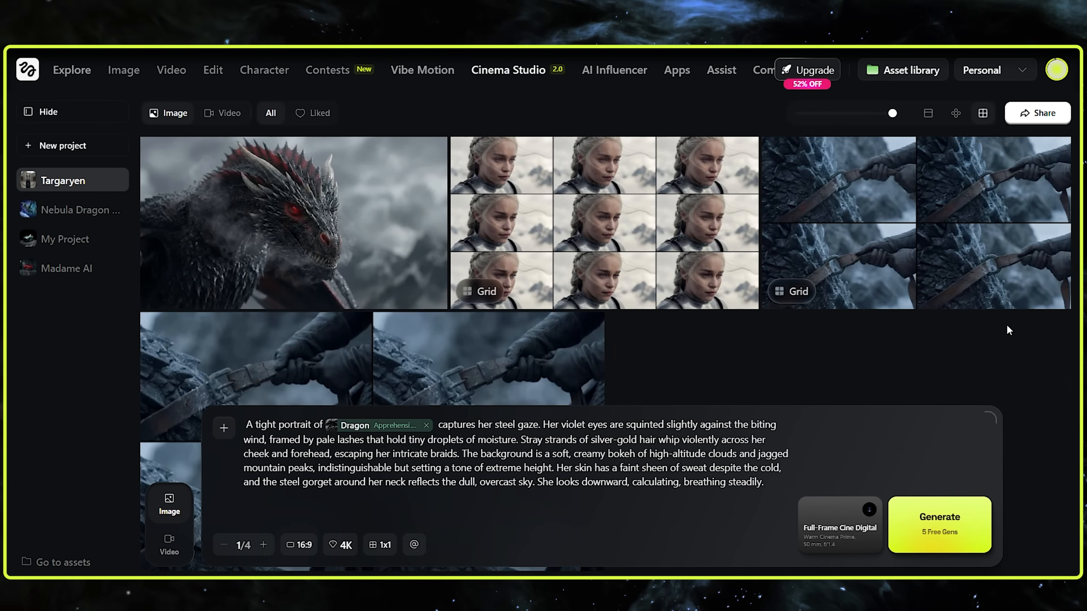
Convert the red-eyed dragon portrait into a 3D scene and open the scene
{"action": "mouse_move", "coordinate": [334, 261]}
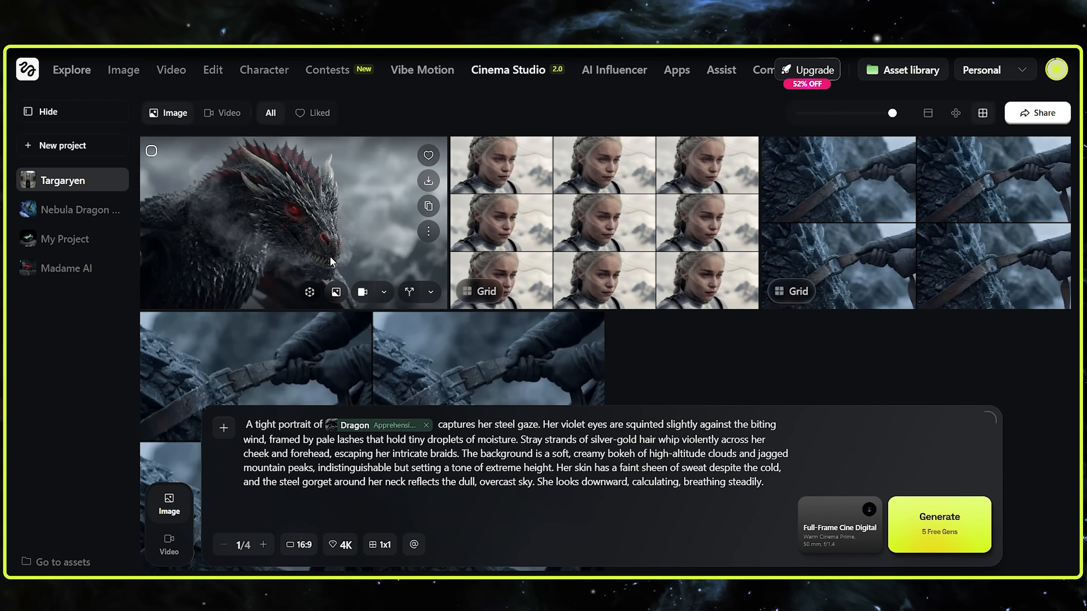
{"action": "left_click", "coordinate": [311, 293]}
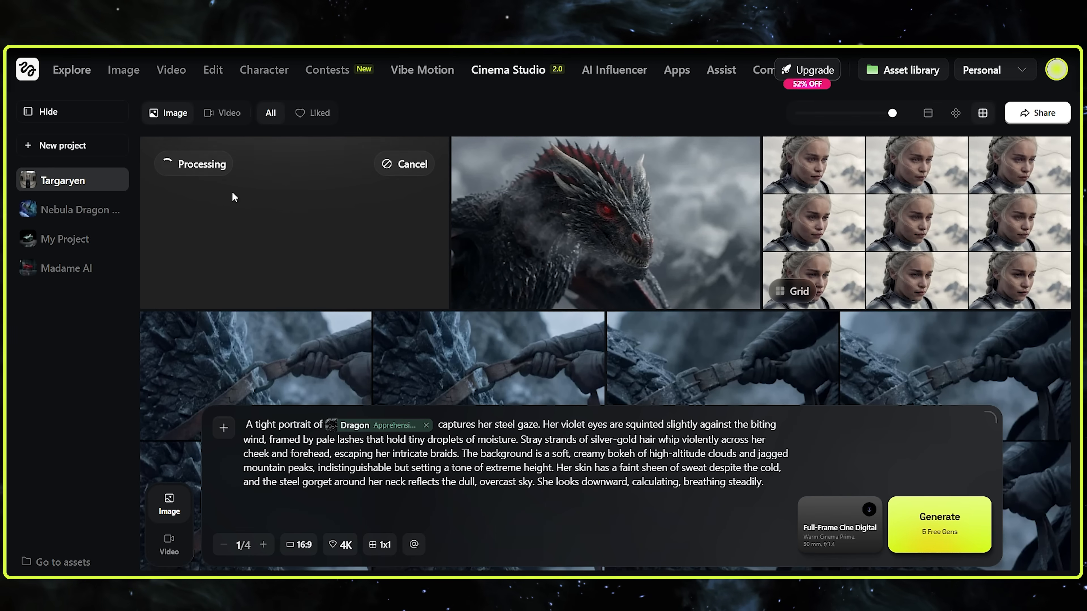
{"action": "mouse_move", "coordinate": [548, 192]}
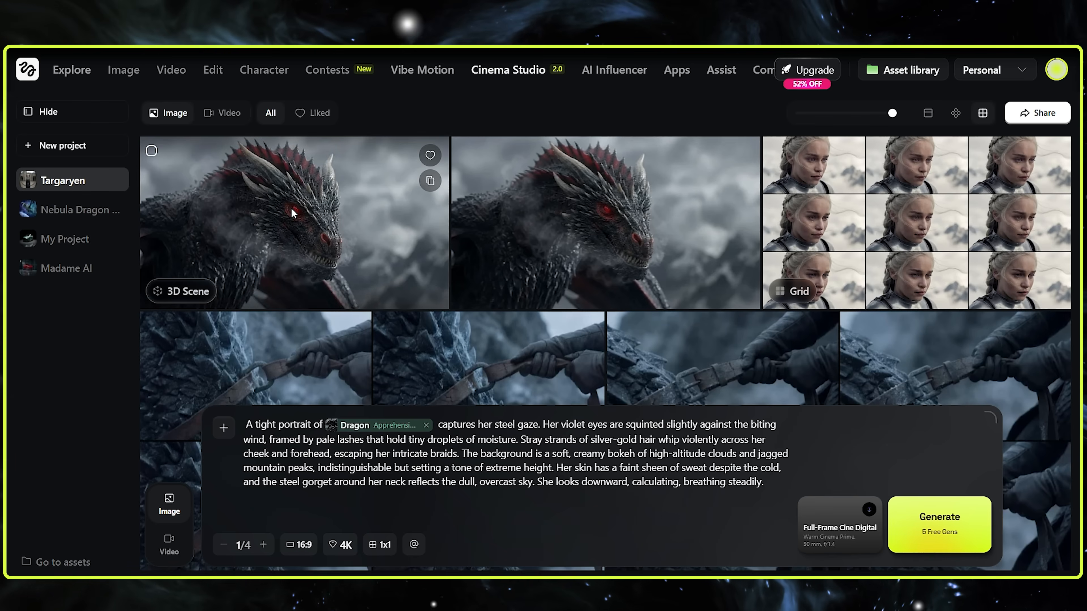
{"action": "left_click", "coordinate": [292, 210]}
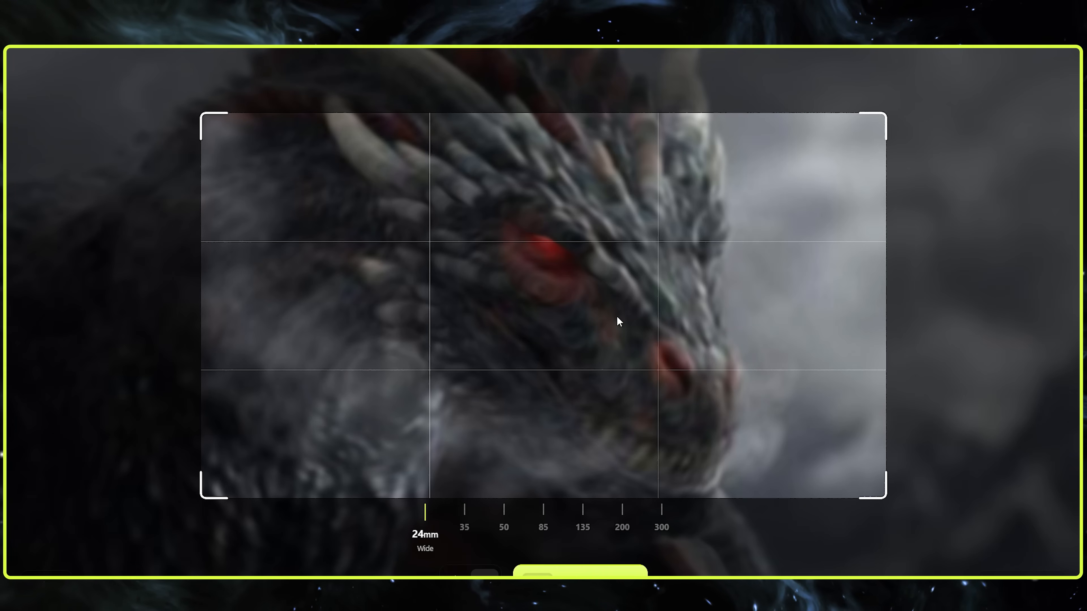
Try the 50 mm lens, return to 24 mm, and pan and zoom the scene camera around the dragon's head and chest
{"action": "left_click", "coordinate": [502, 516]}
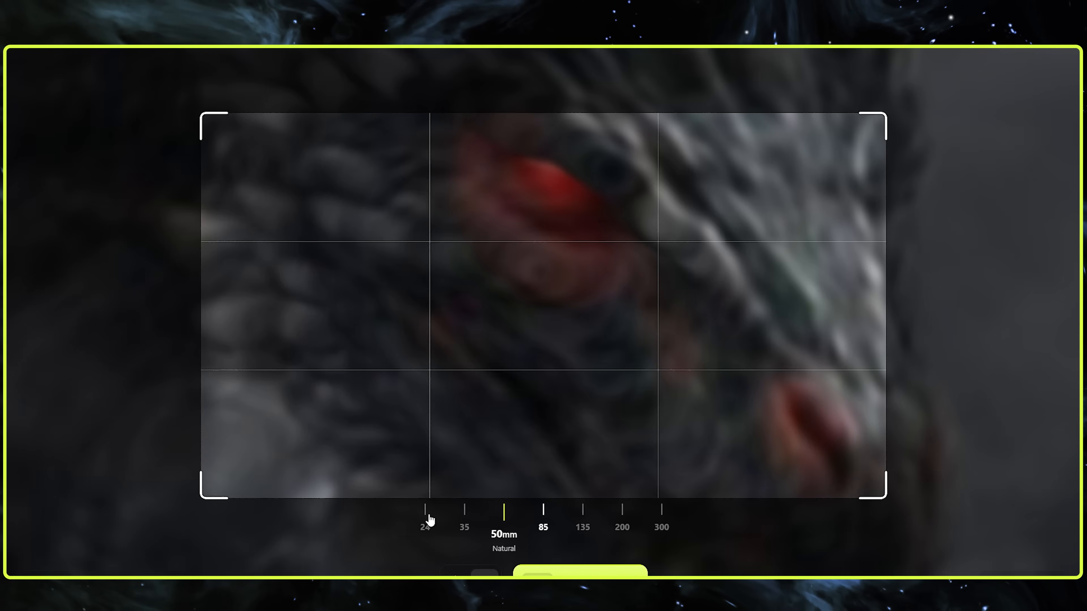
{"action": "left_click", "coordinate": [425, 513]}
{"action": "left_click_drag", "start_coordinate": [703, 328], "coordinate": [573, 347]}
{"action": "scroll", "coordinate": [574, 346], "scroll_direction": "up", "scroll_amount": 5}
{"action": "left_click_drag", "start_coordinate": [721, 318], "coordinate": [971, 393]}
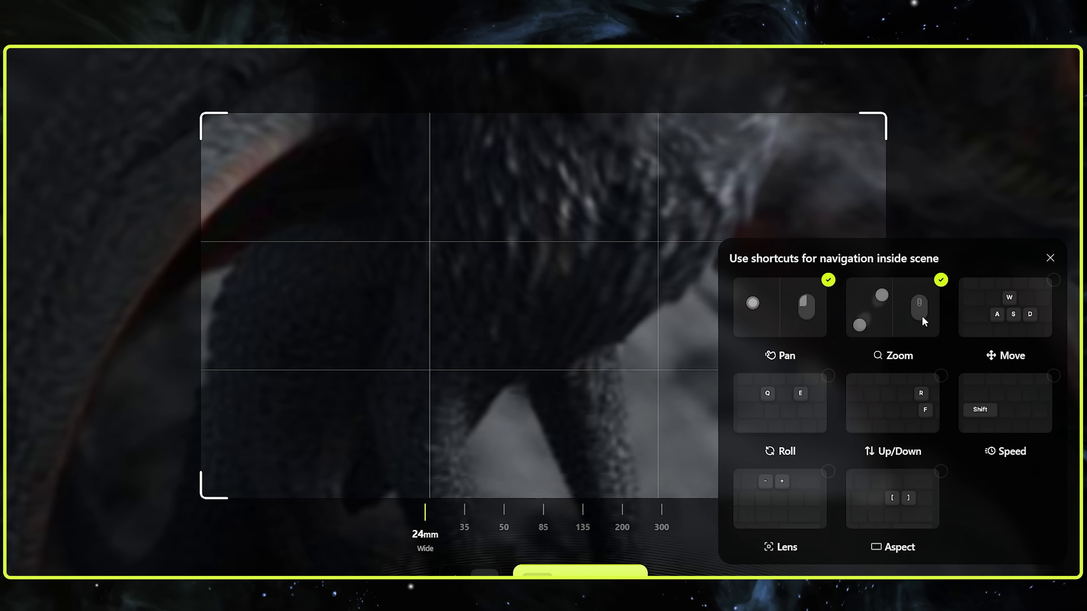
{"action": "scroll", "coordinate": [647, 268], "scroll_direction": "up", "scroll_amount": 3}
{"action": "scroll", "coordinate": [646, 258], "scroll_direction": "down", "scroll_amount": 8}
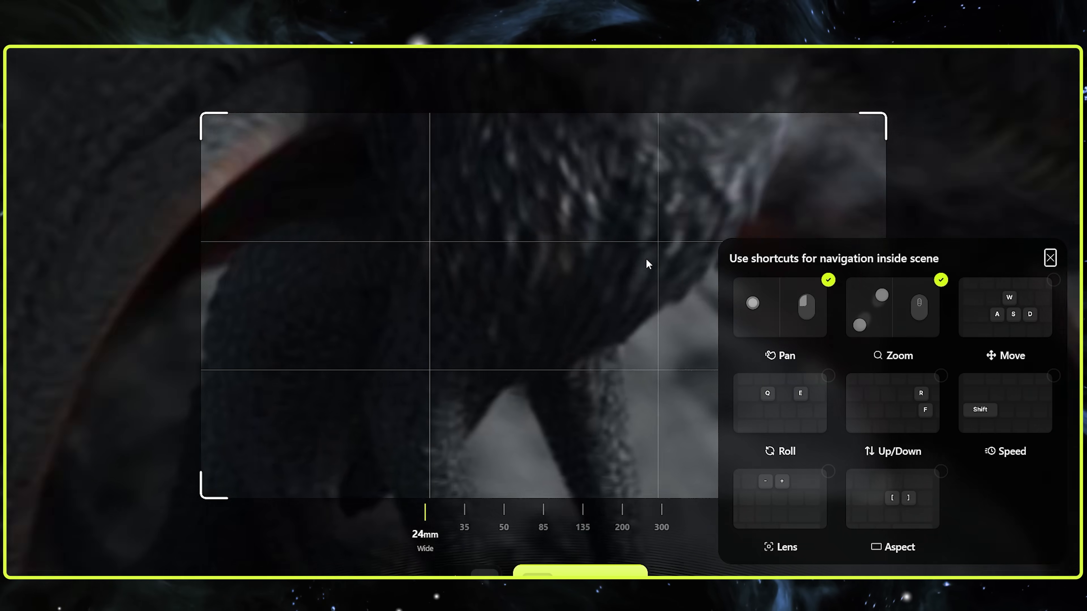
{"action": "left_click_drag", "start_coordinate": [791, 406], "coordinate": [653, 300]}
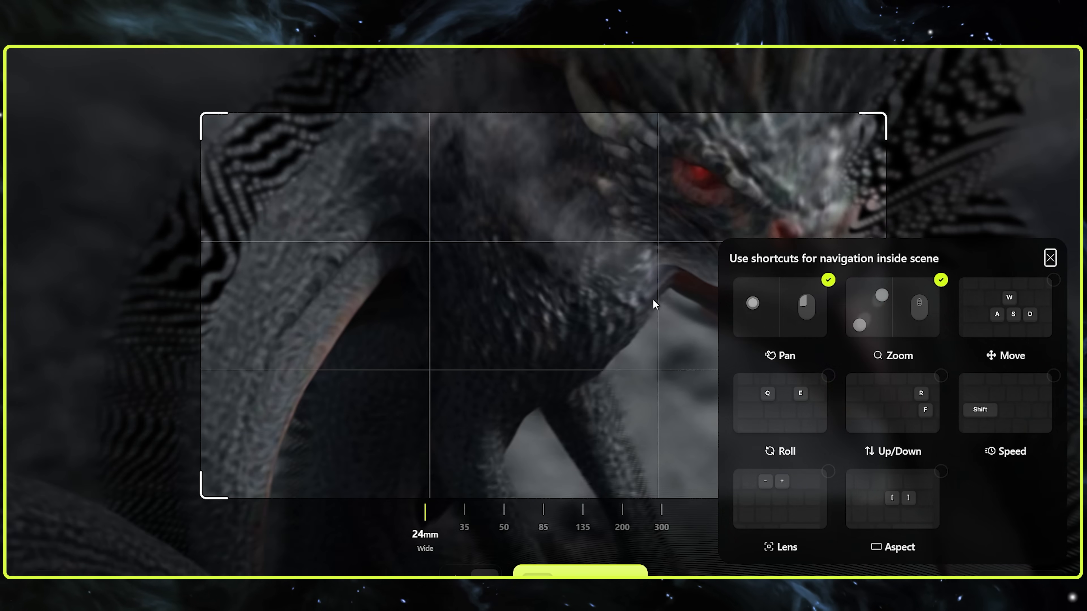
Change the scene camera's height to show the dragon's forelegs, try switching the lens, and close the navigation shortcut guide
{"action": "key", "text": "r"}
{"action": "key", "text": "r"}
{"action": "key", "text": "f"}
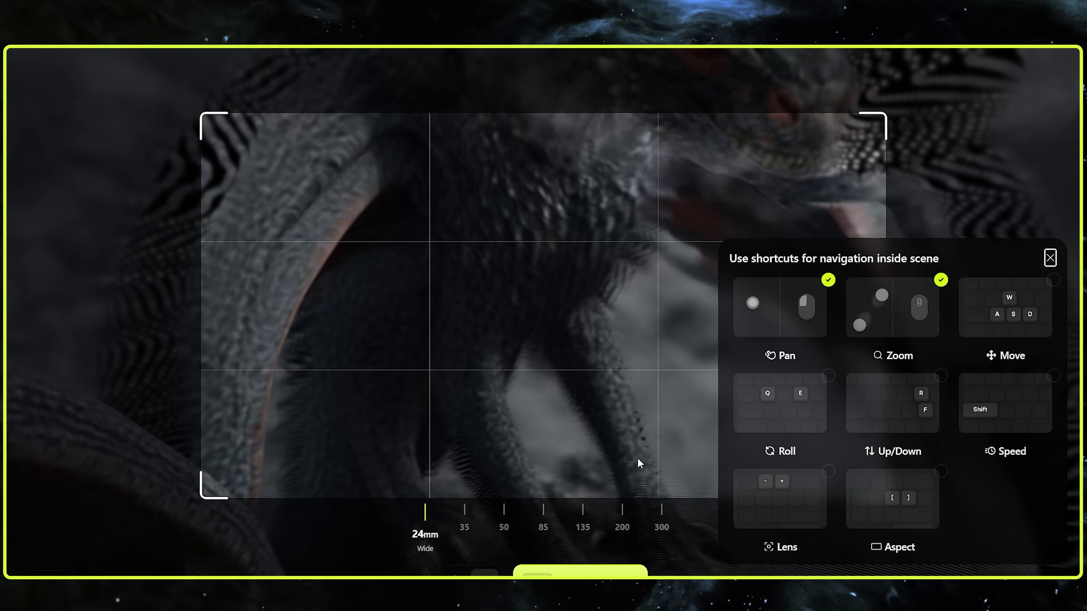
{"action": "key", "text": "plus"}
{"action": "key", "text": "minus"}
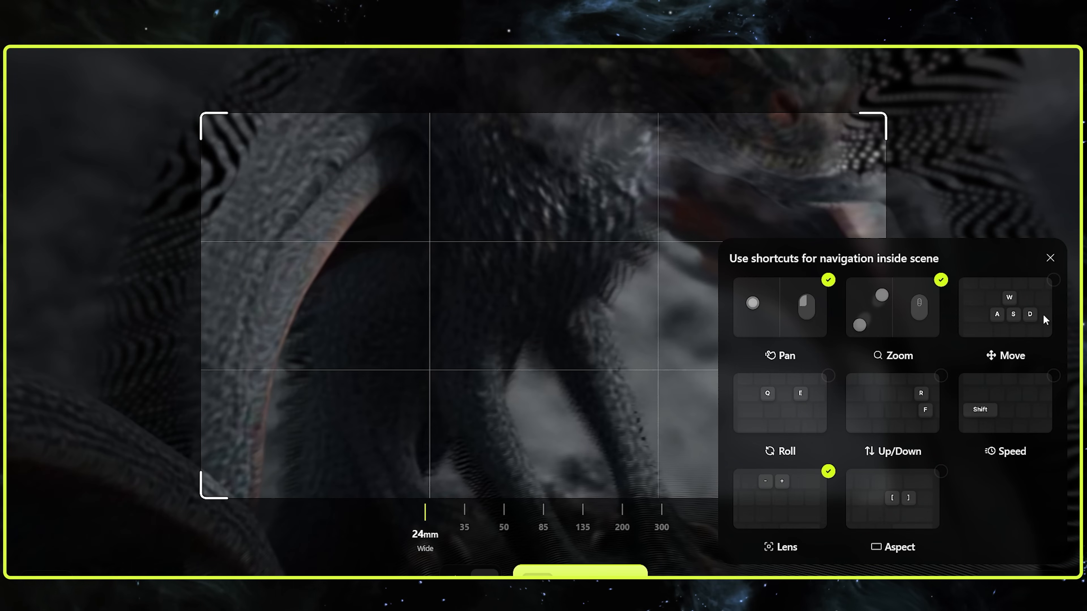
{"action": "left_click", "coordinate": [1050, 258]}
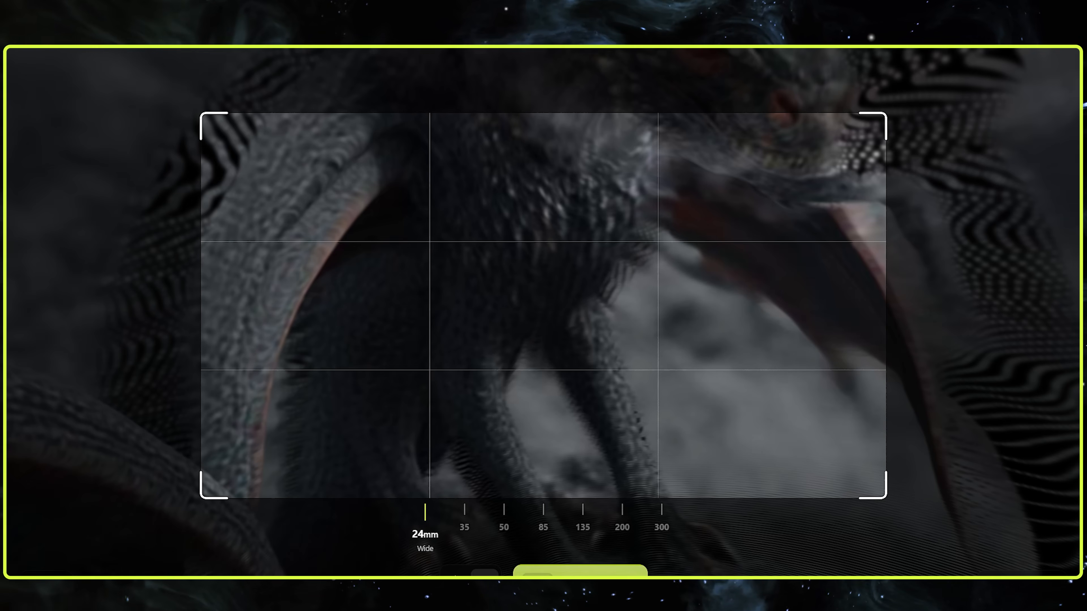
Keep the 16:9 aspect ratio, frame the dragon's clawed feet on the rock at 24 mm, and generate the shot
{"action": "left_click", "coordinate": [45, 574]}
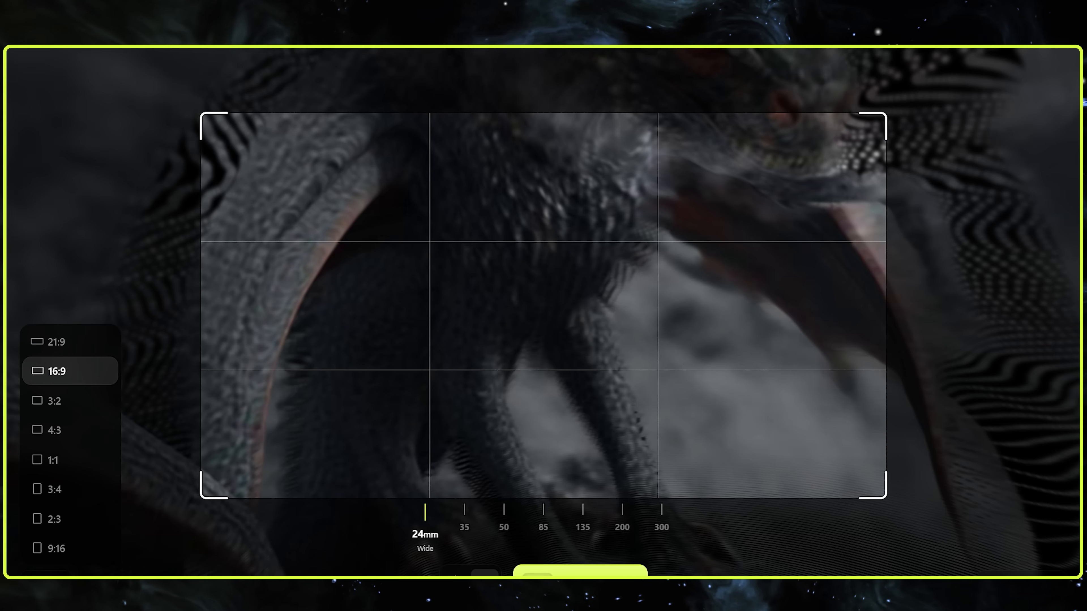
{"action": "left_click", "coordinate": [762, 235]}
{"action": "left_click_drag", "start_coordinate": [776, 159], "coordinate": [680, 304]}
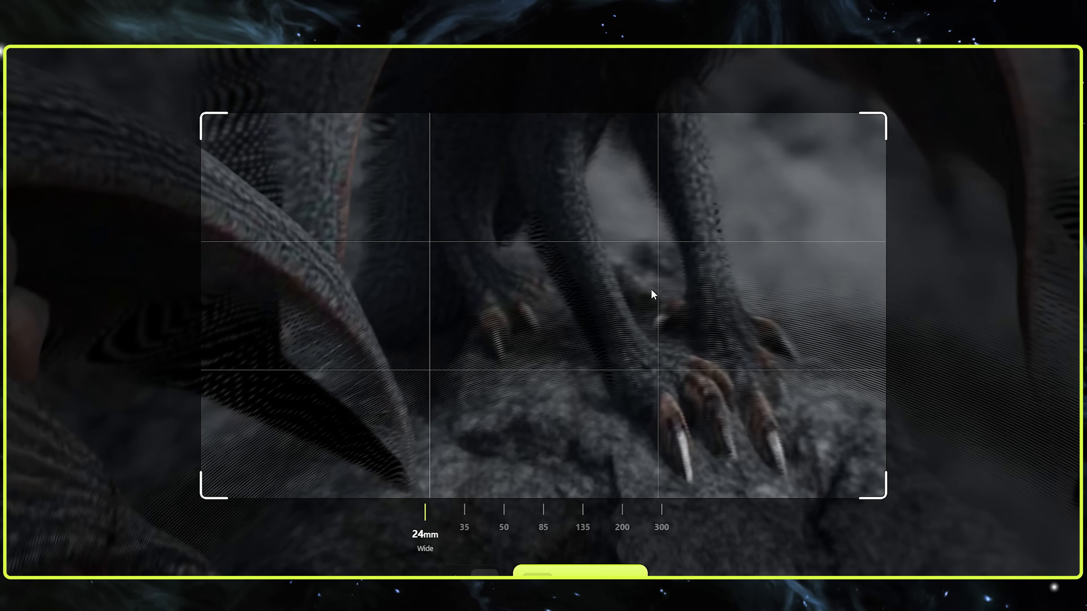
{"action": "scroll", "coordinate": [650, 289], "scroll_direction": "down", "scroll_amount": 3}
{"action": "left_click", "coordinate": [611, 576]}
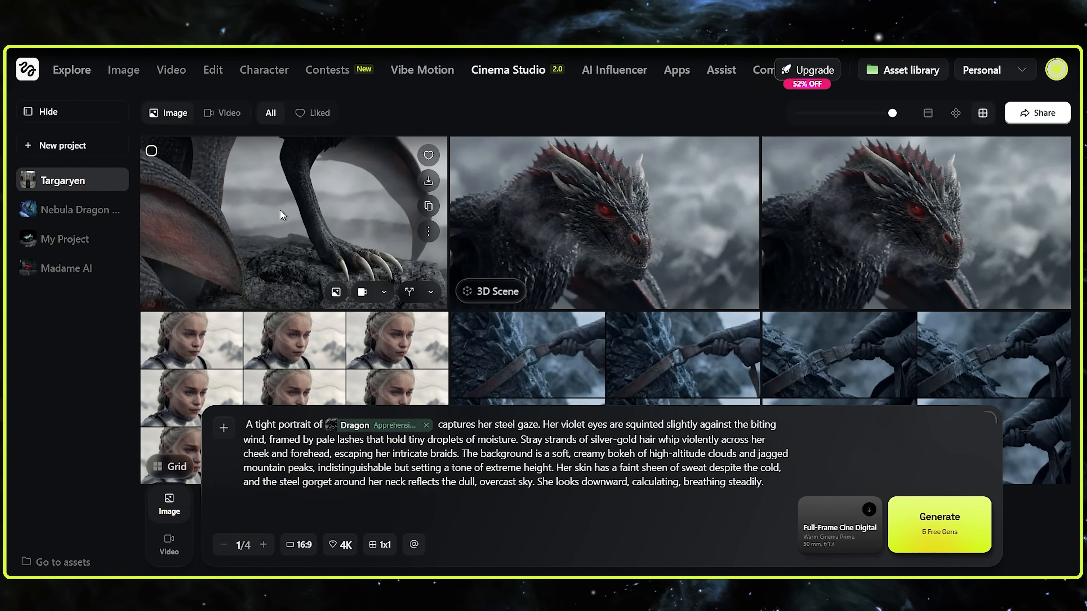
Open the generated claw shot for review, close it, and set the grid generation to 3x3
{"action": "left_click", "coordinate": [279, 209]}
{"action": "key", "text": "Escape"}
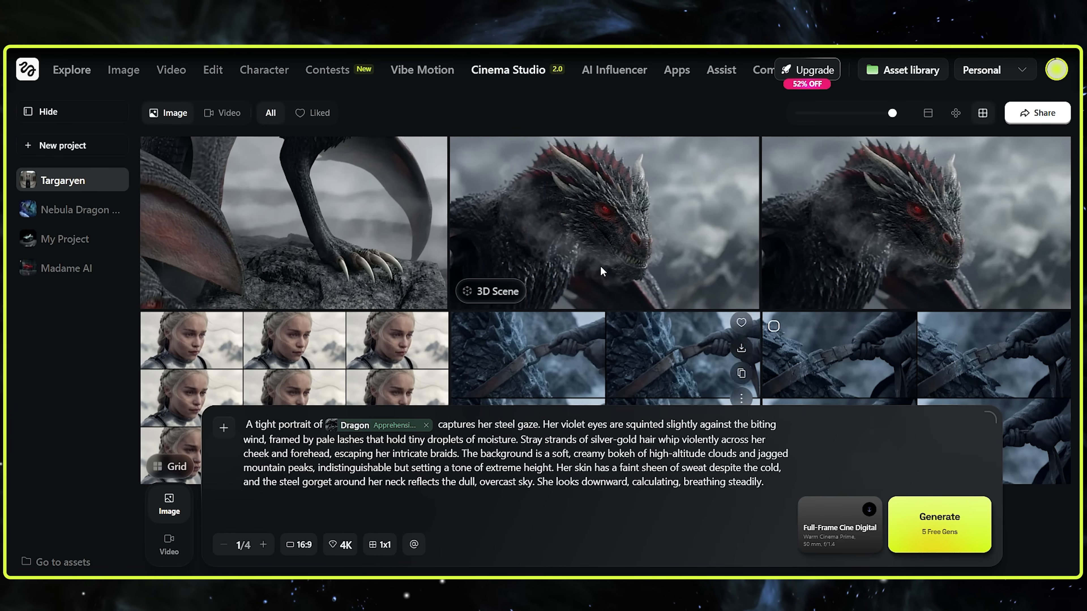
{"action": "left_click", "coordinate": [380, 545]}
{"action": "left_click", "coordinate": [401, 483]}
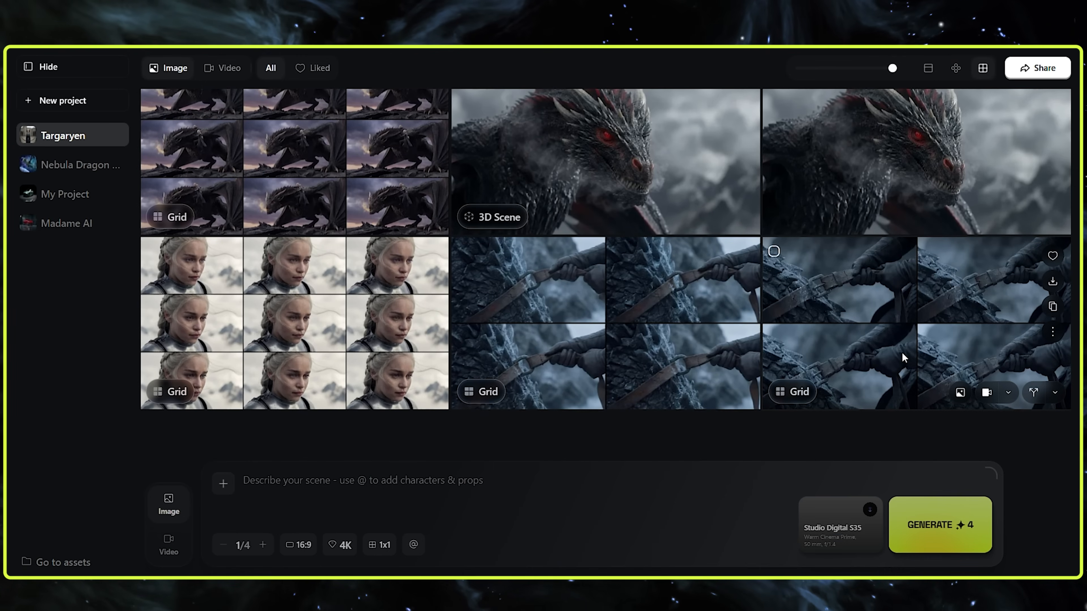
Send a frame from the gloved-hands strap grid to video as the start frame, and remove the female-samurai element from the prompt
{"action": "left_click", "coordinate": [841, 360]}
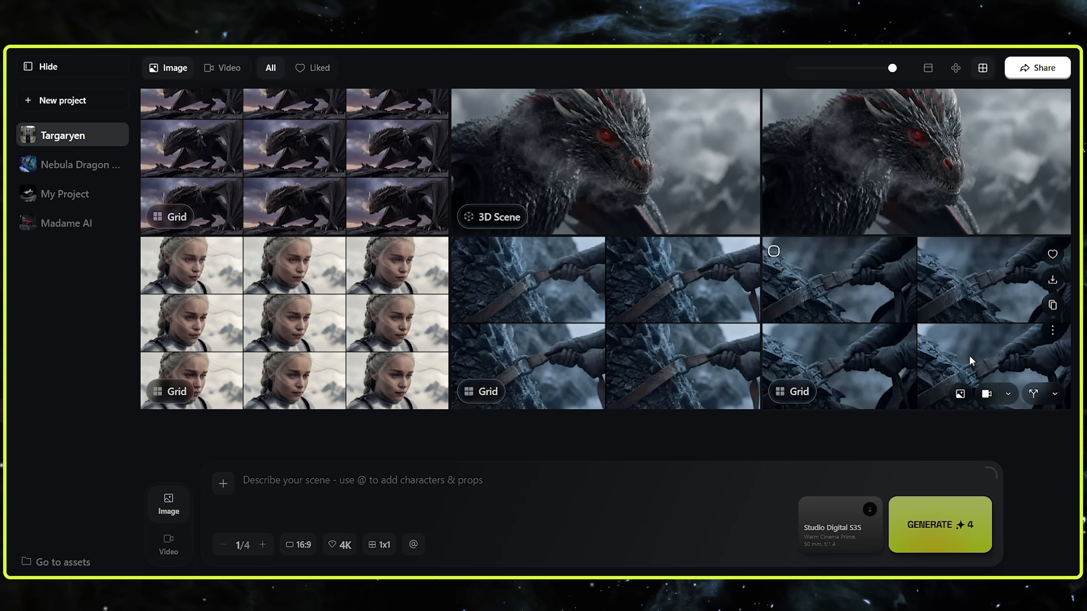
{"action": "left_click", "coordinate": [857, 334]}
{"action": "left_click", "coordinate": [631, 463]}
{"action": "left_click", "coordinate": [535, 402]}
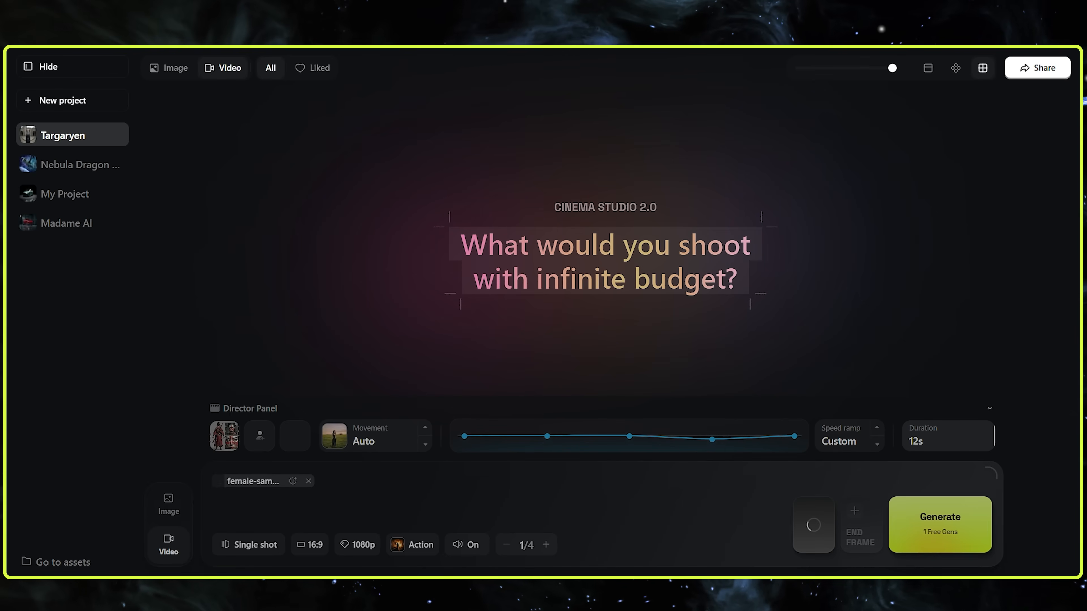
{"action": "left_click", "coordinate": [308, 481]}
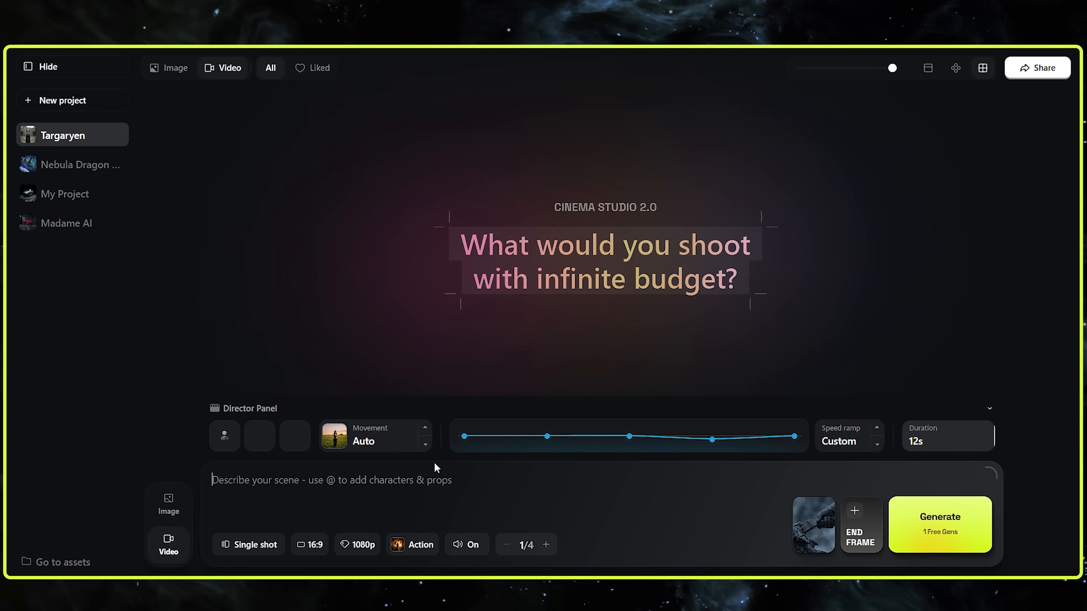
Insert the copied Scene 1 Image 1 video prompt and enlarge the prompt box to show its full settings list
{"action": "key", "text": "ctrl+v"}
{"action": "left_click_drag", "start_coordinate": [993, 469], "coordinate": [1035, 251]}
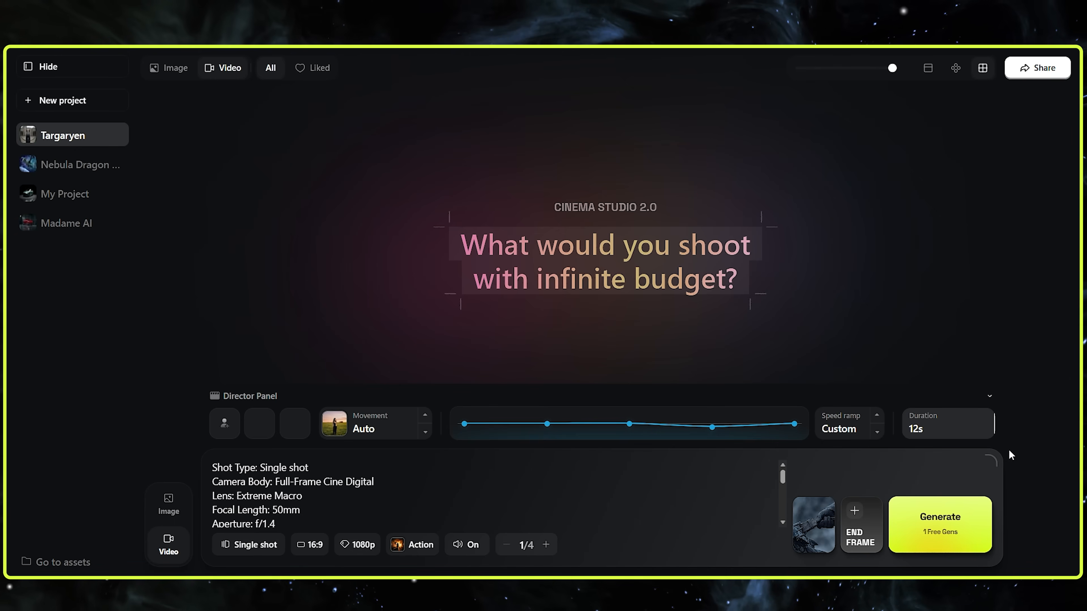
{"action": "left_click_drag", "start_coordinate": [994, 456], "coordinate": [997, 306]}
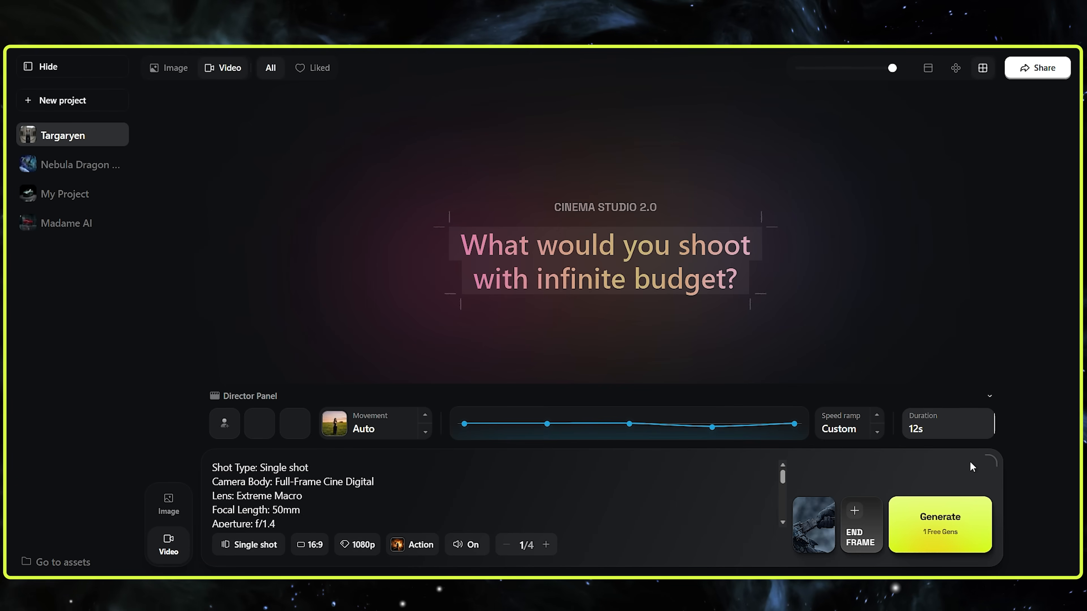
{"action": "left_click_drag", "start_coordinate": [991, 462], "coordinate": [1002, 327]}
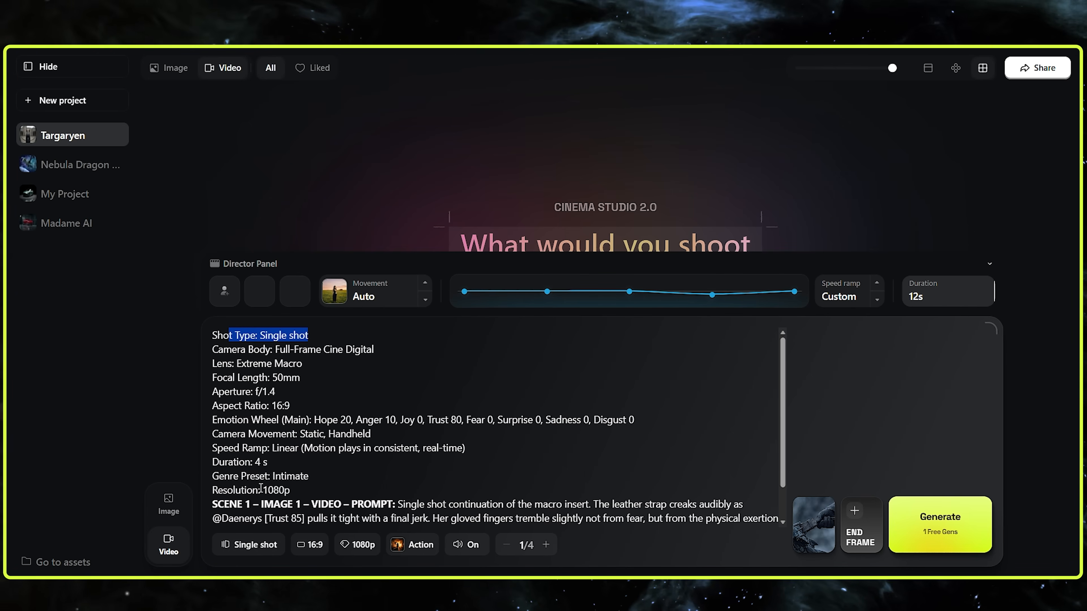
Check the single shot setting and delete the Shot Type line from the prompt
{"action": "left_click", "coordinate": [256, 546]}
{"action": "left_click", "coordinate": [269, 456]}
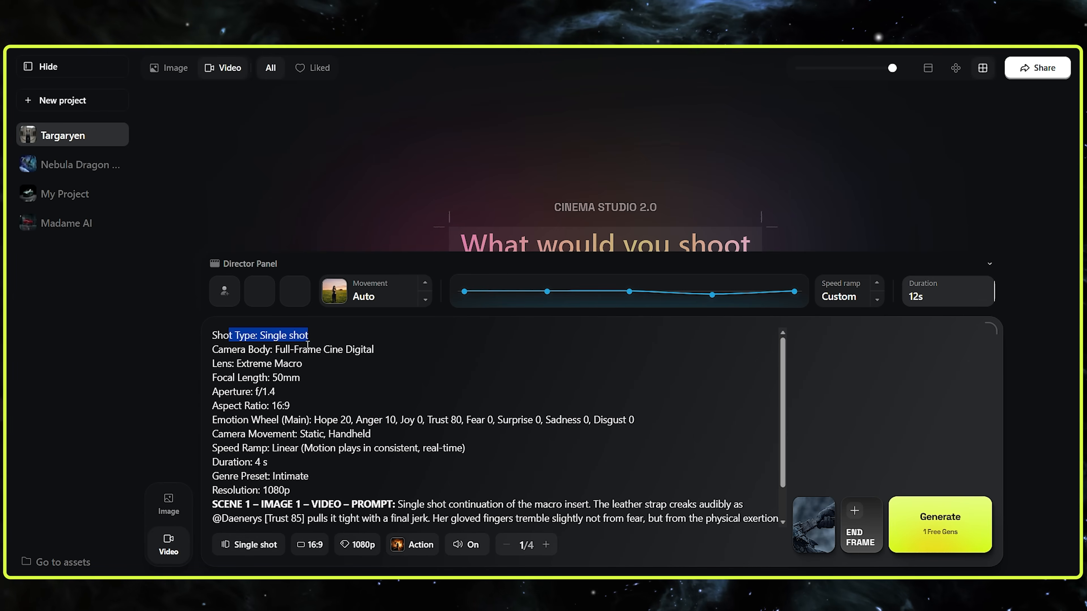
{"action": "left_click_drag", "start_coordinate": [217, 335], "coordinate": [212, 335]}
{"action": "key", "text": "Delete"}
{"action": "key", "text": "Delete"}
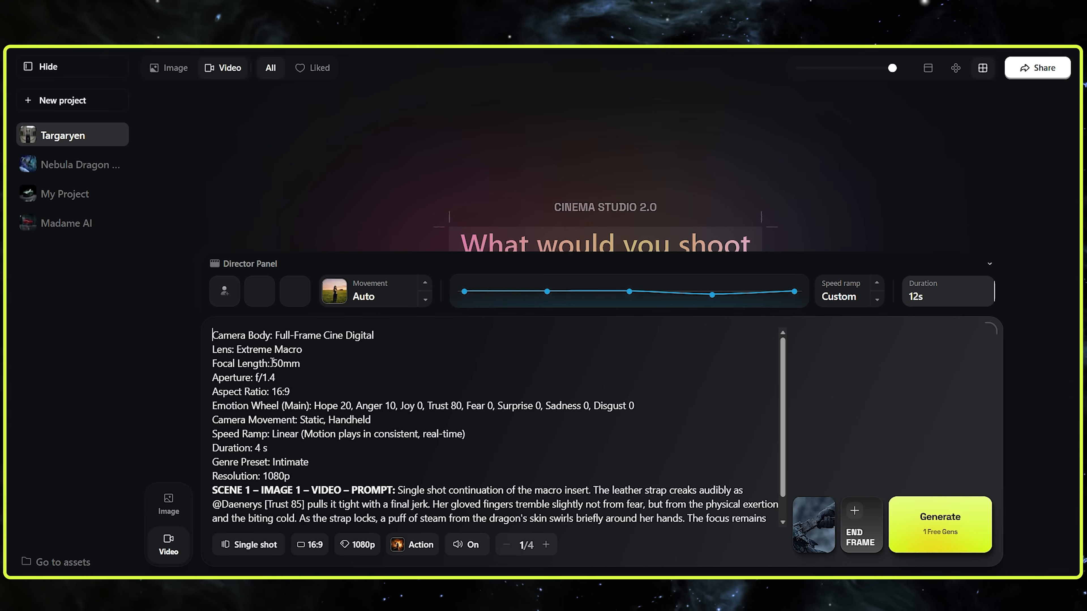
Delete the Camera Body, Lens, Focal Length, Aperture and Aspect Ratio lines from the prompt, keeping the video at 16:9
{"action": "key", "text": "Delete"}
{"action": "key", "text": "Delete"}
{"action": "left_click_drag", "start_coordinate": [278, 336], "coordinate": [210, 335]}
{"action": "key", "text": "Delete"}
{"action": "key", "text": "Delete"}
{"action": "key", "text": "Delete"}
{"action": "key", "text": "Delete"}
{"action": "left_click", "coordinate": [309, 546]}
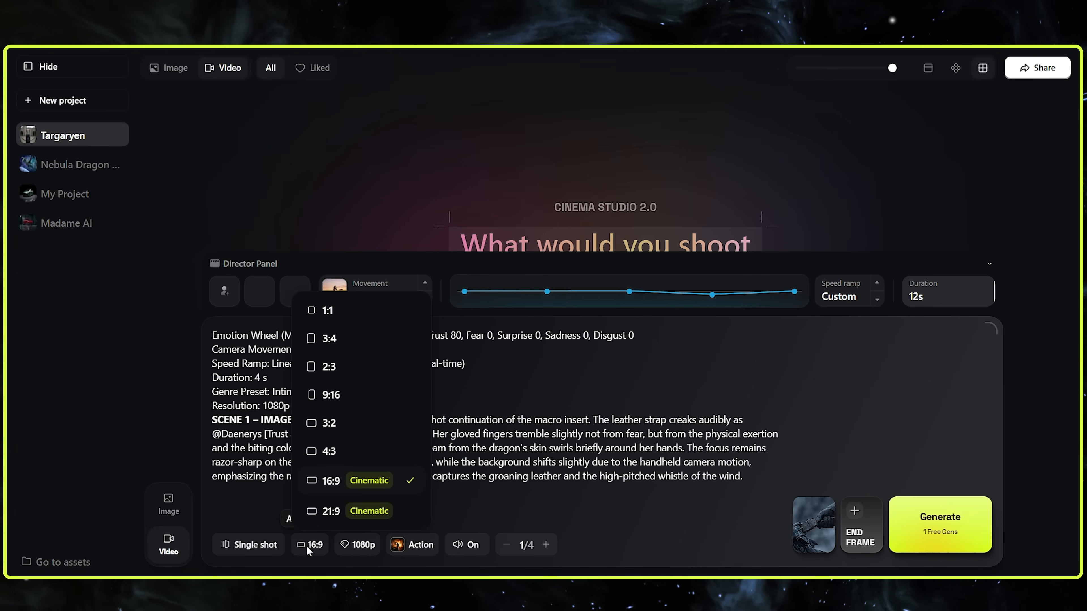
{"action": "left_click", "coordinate": [523, 501]}
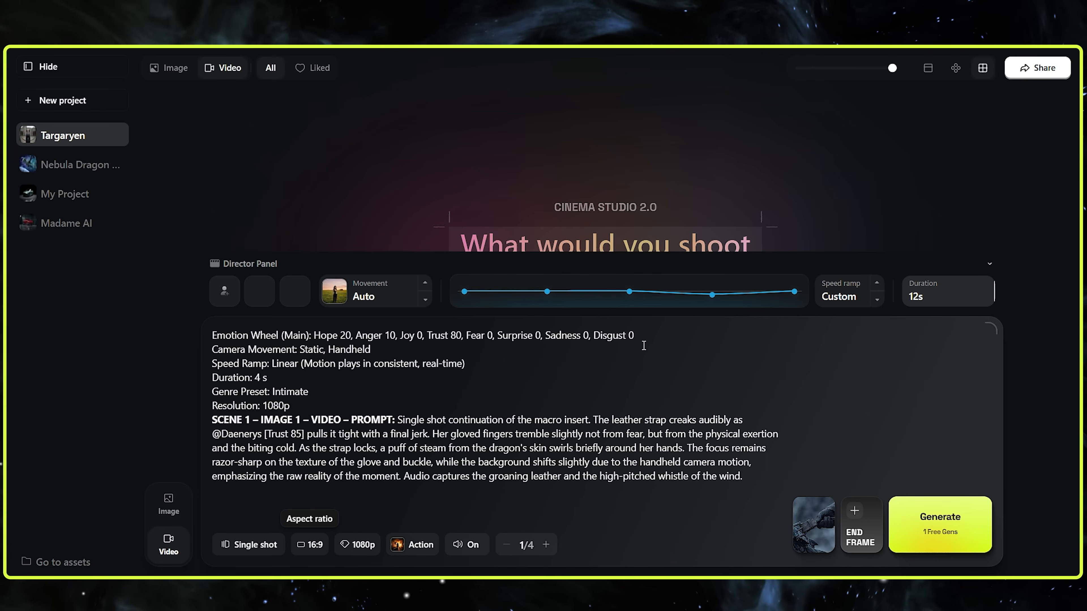
Delete the Emotion Wheel line from the prompt
{"action": "left_click_drag", "start_coordinate": [278, 344], "coordinate": [231, 337]}
{"action": "left_click", "coordinate": [602, 339]}
{"action": "left_click_drag", "start_coordinate": [637, 338], "coordinate": [212, 336]}
{"action": "key", "text": "Delete"}
{"action": "key", "text": "Delete"}
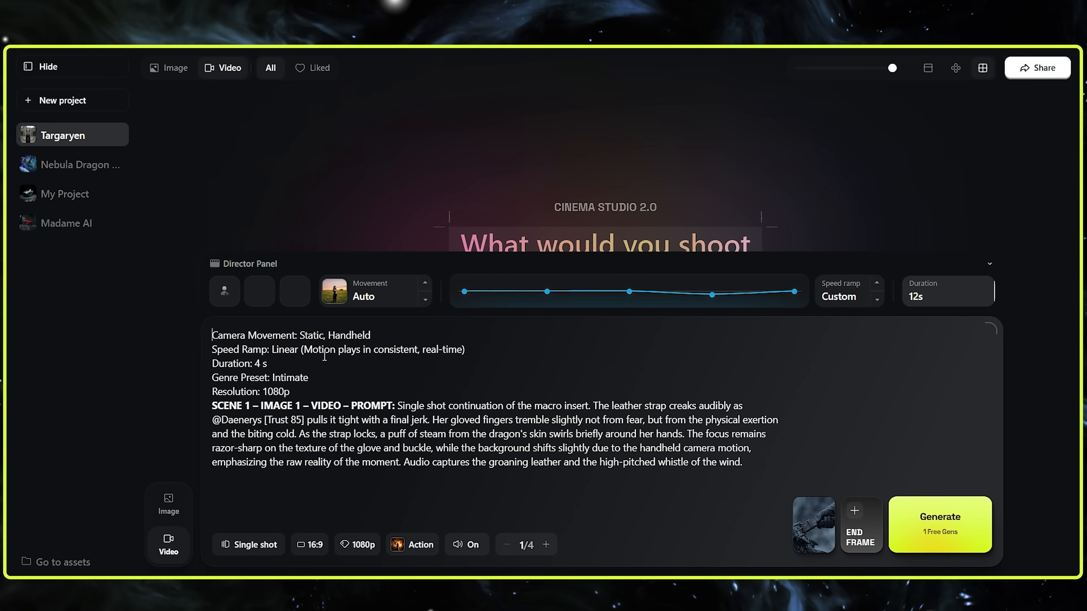
Try the Handheld and Static camera movements, and delete the Camera Movement line from the prompt
{"action": "left_click", "coordinate": [362, 300]}
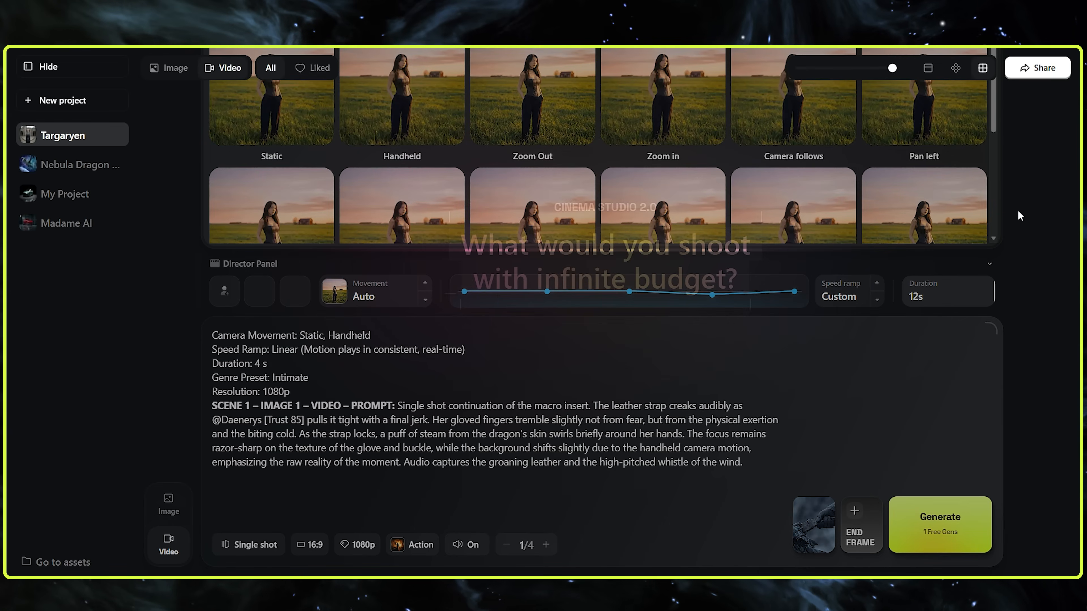
{"action": "scroll", "coordinate": [934, 151], "scroll_direction": "down", "scroll_amount": 3}
{"action": "scroll", "coordinate": [974, 233], "scroll_direction": "up", "scroll_amount": 3}
{"action": "left_click_drag", "start_coordinate": [990, 326], "coordinate": [990, 394]}
{"action": "left_click", "coordinate": [433, 171]}
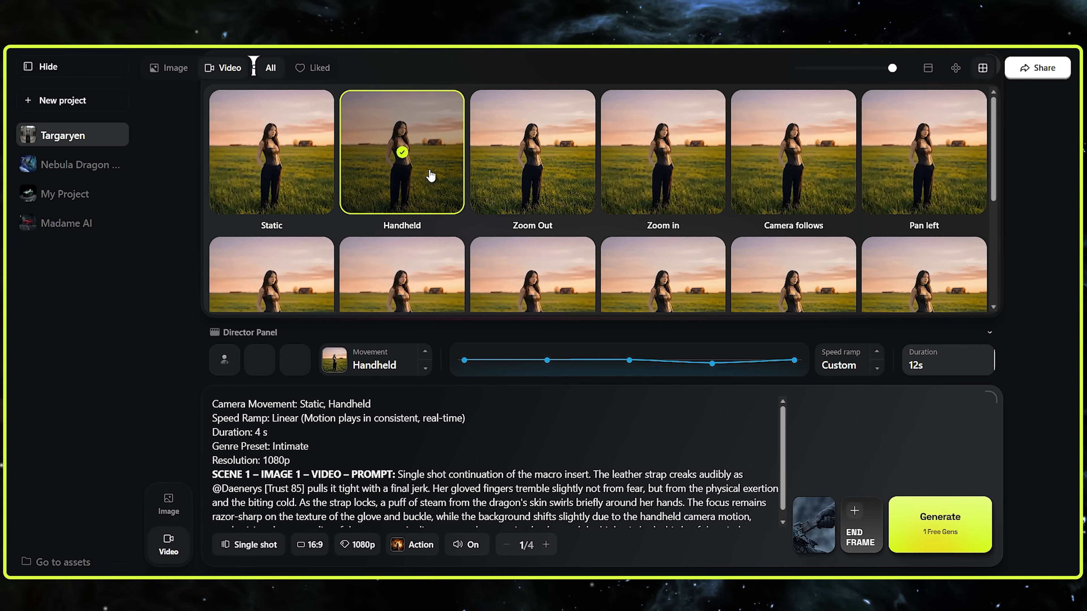
{"action": "left_click", "coordinate": [317, 164]}
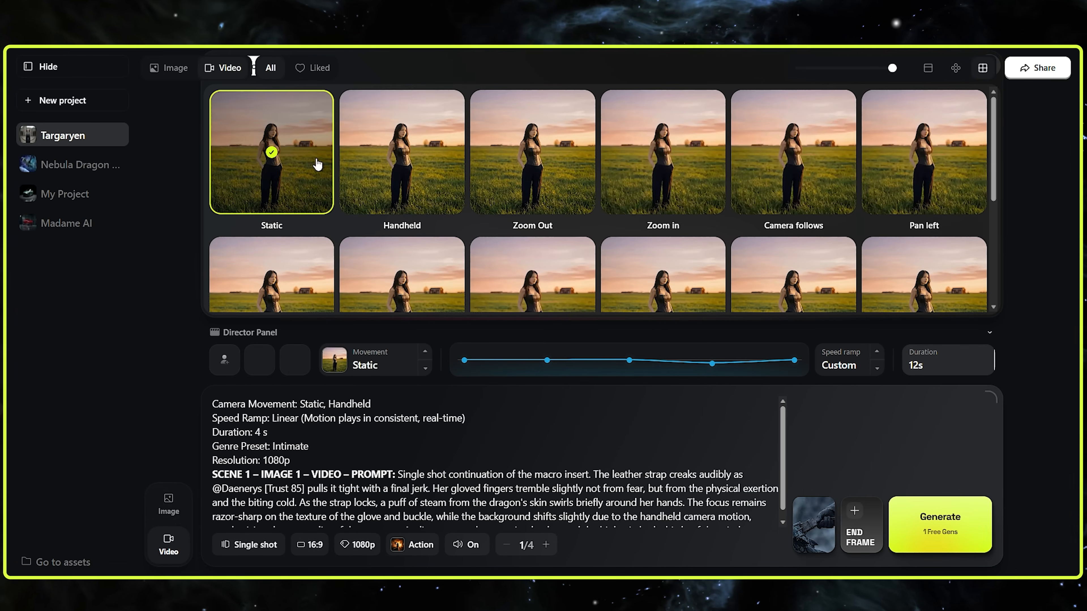
{"action": "left_click", "coordinate": [392, 180]}
{"action": "left_click", "coordinate": [254, 423]}
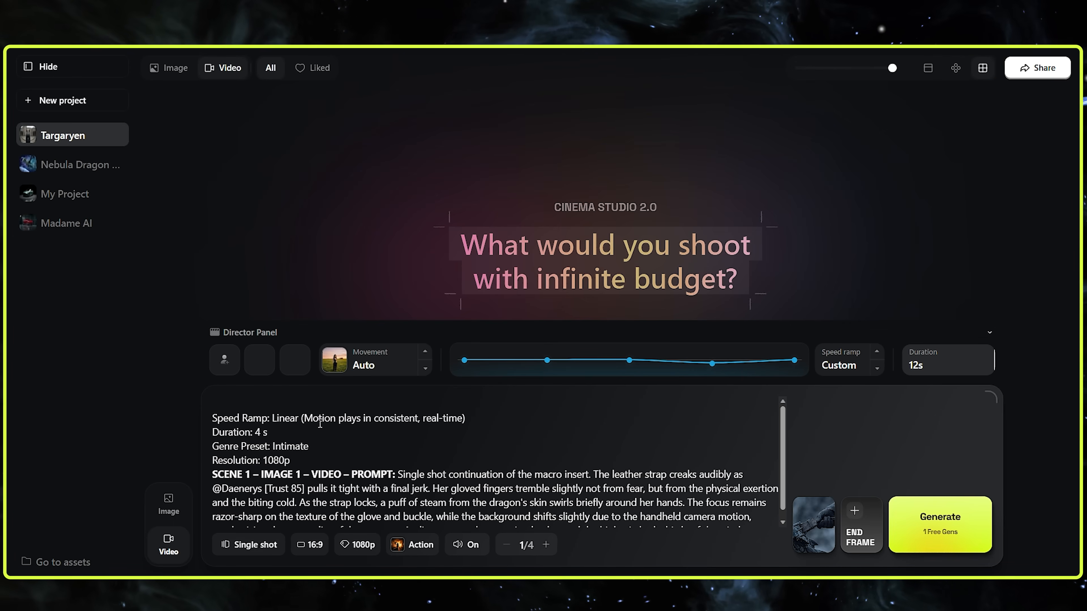
{"action": "triple_click", "coordinate": [246, 408]}
Set the speed ramp to Linear and delete the Speed Ramp line from the prompt
{"action": "left_click", "coordinate": [875, 360]}
{"action": "left_click", "coordinate": [875, 360]}
{"action": "left_click", "coordinate": [875, 360]}
{"action": "left_click", "coordinate": [875, 360]}
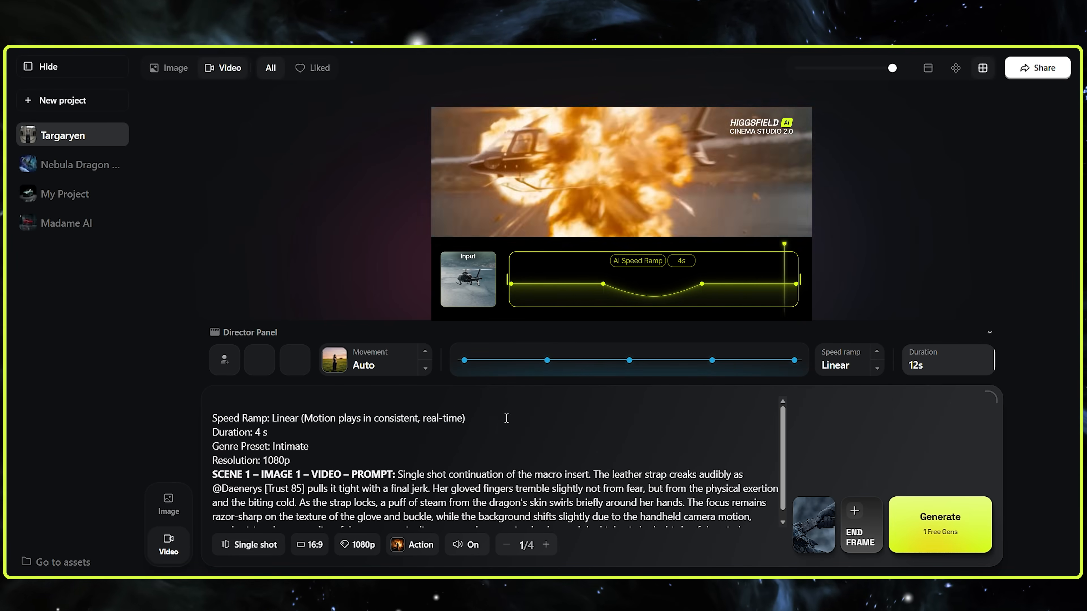
{"action": "triple_click", "coordinate": [506, 417]}
{"action": "key", "text": "BackSpace"}
Set the video duration to 4s and delete the Duration line from the prompt
{"action": "left_click", "coordinate": [928, 368]}
{"action": "left_click", "coordinate": [927, 367]}
{"action": "triple_click", "coordinate": [257, 403]}
{"action": "key", "text": "BackSpace"}
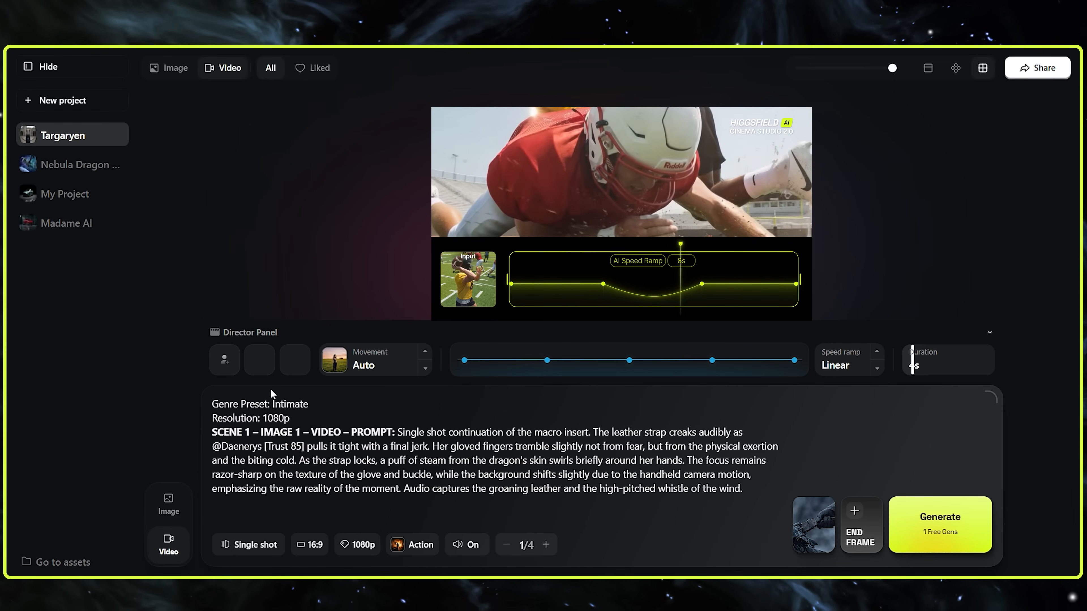
Delete the Genre Preset and Resolution lines and the scene heading, leaving only the scene description in the prompt
{"action": "left_click_drag", "start_coordinate": [212, 404], "coordinate": [212, 431]}
{"action": "key", "text": "BackSpace"}
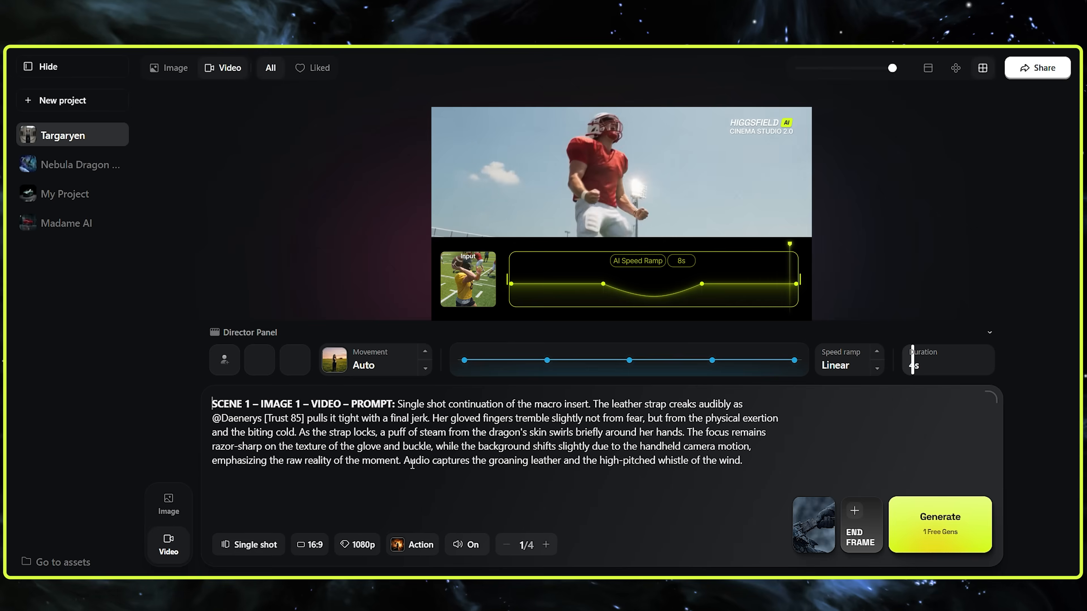
{"action": "left_click_drag", "start_coordinate": [396, 403], "coordinate": [288, 403]}
{"action": "key", "text": "BackSpace"}
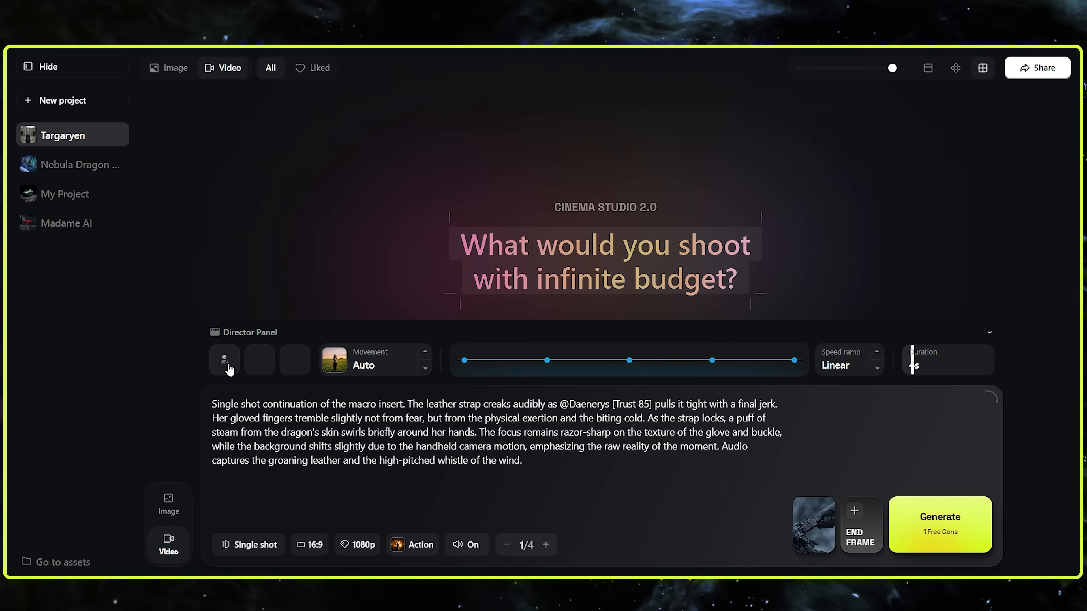
{"action": "left_click", "coordinate": [259, 336]}
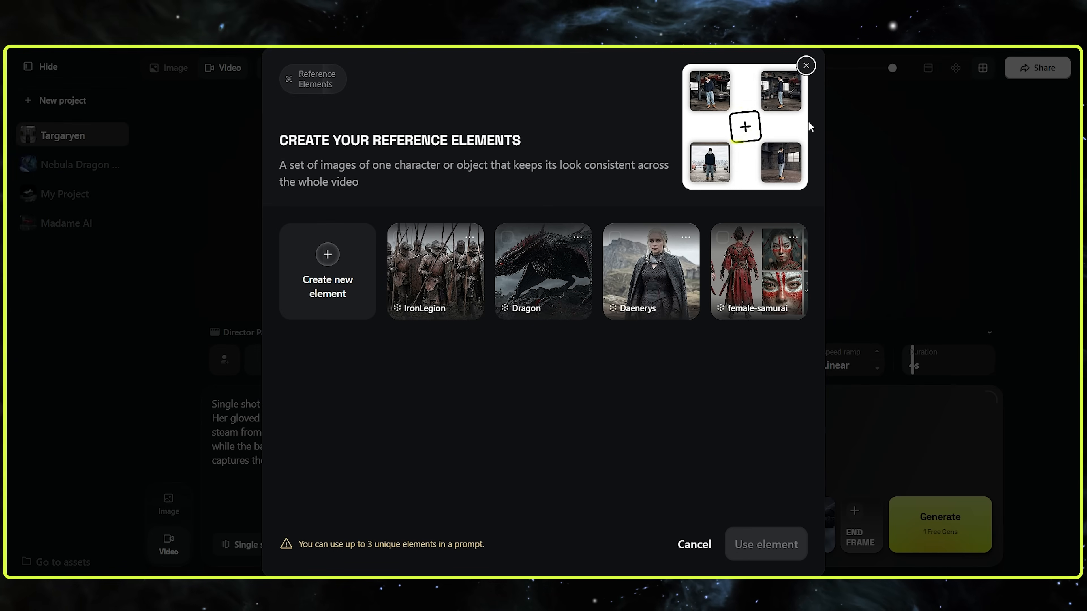
{"action": "key", "text": "Escape"}
{"action": "key", "text": "BackSpace"}
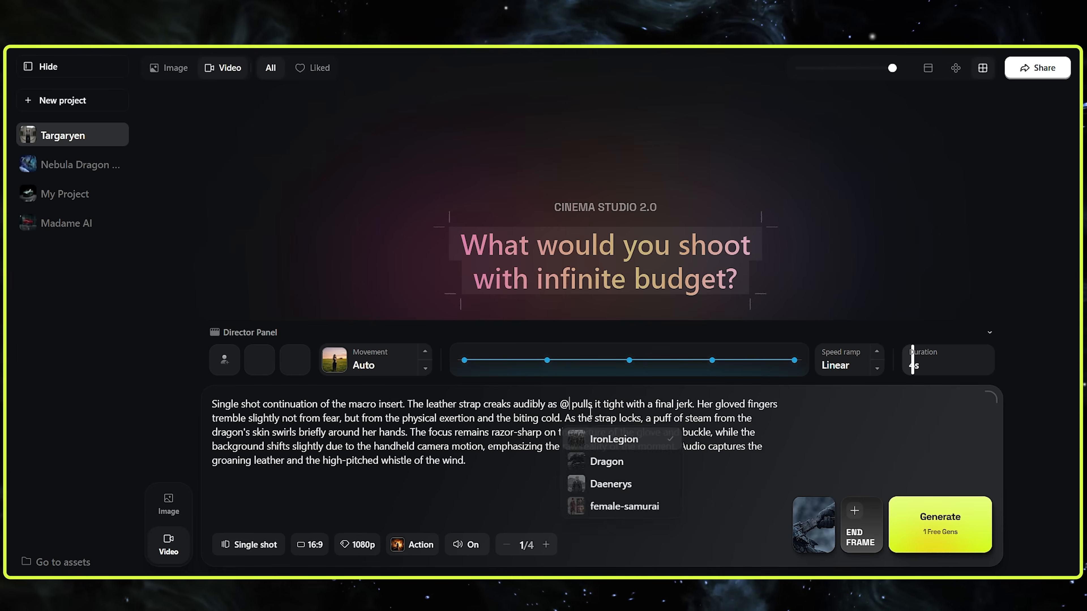
{"action": "left_click", "coordinate": [611, 450]}
{"action": "left_click", "coordinate": [665, 300]}
Set the camera movement of the strap shot to Static
{"action": "left_click", "coordinate": [369, 372]}
{"action": "left_click", "coordinate": [403, 153]}
{"action": "left_click", "coordinate": [272, 153]}
{"action": "left_click", "coordinate": [663, 495]}
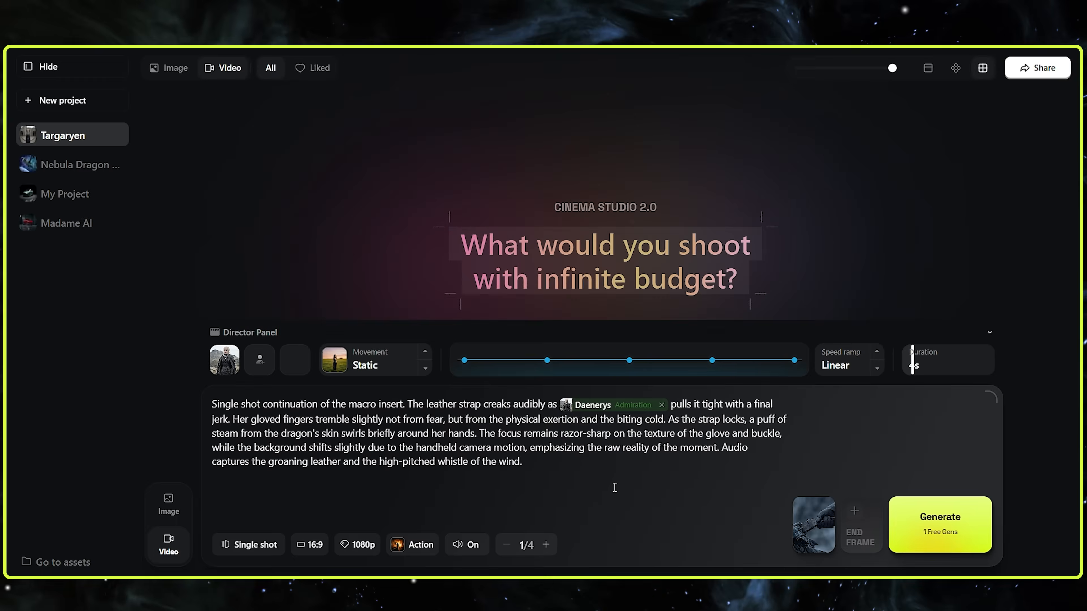
Choose the genre preset, raise the number of videos to 2, and generate the strap shot
{"action": "left_click", "coordinate": [418, 556]}
{"action": "left_click", "coordinate": [590, 521]}
{"action": "left_click", "coordinate": [546, 545]}
{"action": "left_click", "coordinate": [940, 524]}
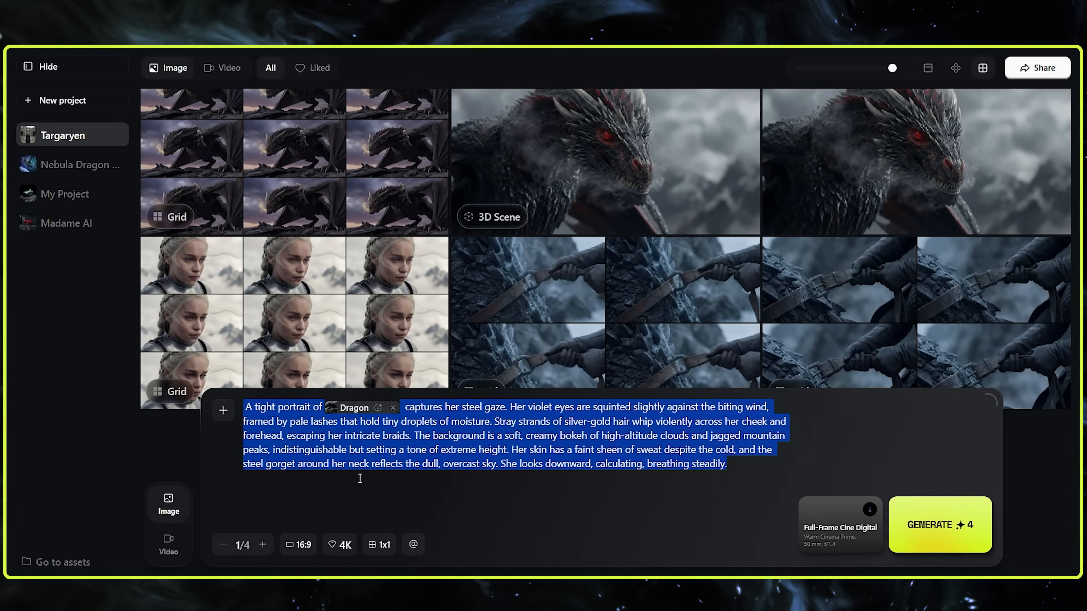
Insert the tight portrait image prompt, set the Daenerys element's emotion to Acceptance, and set the grid to 2x2
{"action": "type", "text": "A tight portrait of @Daenerys [Fear 0] captures her steel gaze. Her violet eyes are squinted slightly against the biting wind, framed by pale lashes that hold tiny droplets of moisture. Stray strands of silver-gold hair whip violently across her cheek and forehead, escaping her intricate braids. The background is a soft, creamy bokeh of high-altitude clouds and jagged mountain peaks, indistinguishable but setting a tone of extreme height. Her skin has a faint sheen of sweat despite the cold, and the steel gorget around her neck reflects the dull, overcast sky. She looks downward, calculating, breathing steadily."}
{"action": "left_click", "coordinate": [394, 408]}
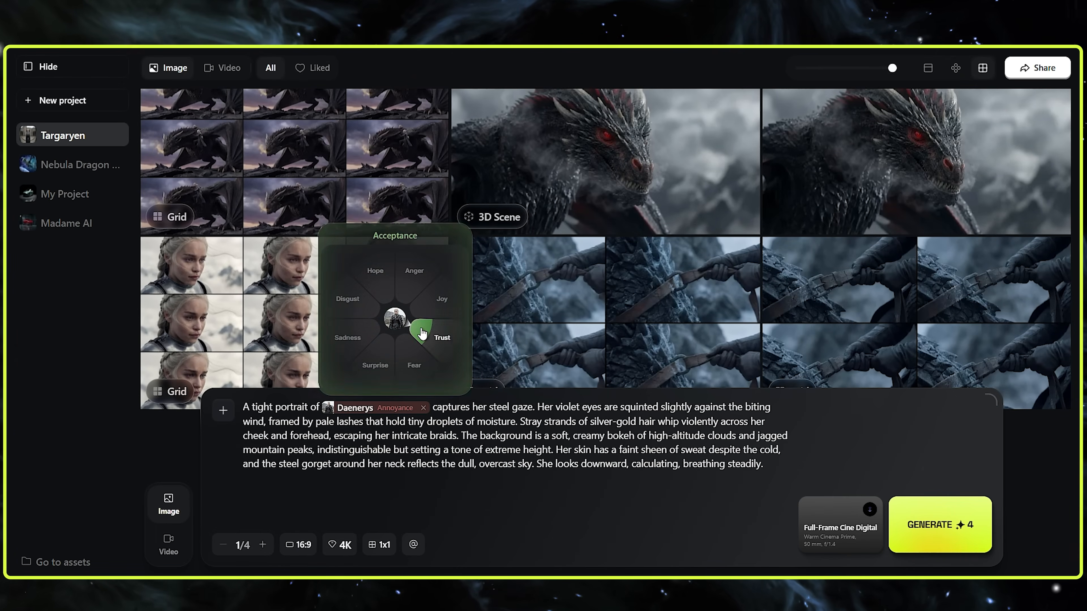
{"action": "left_click", "coordinate": [429, 336]}
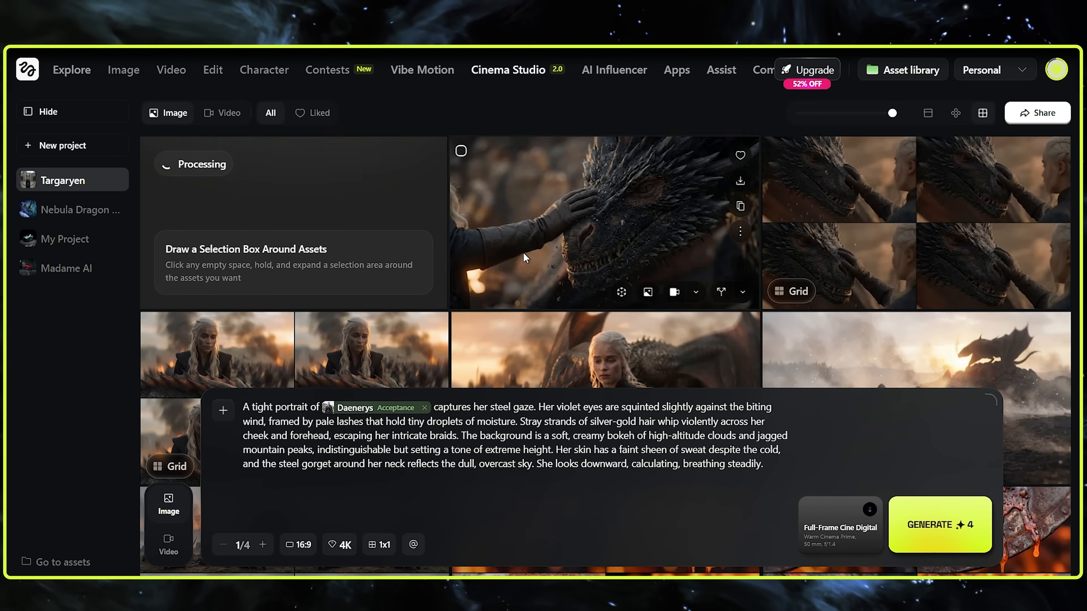
{"action": "left_click", "coordinate": [379, 545]}
{"action": "left_click", "coordinate": [401, 459]}
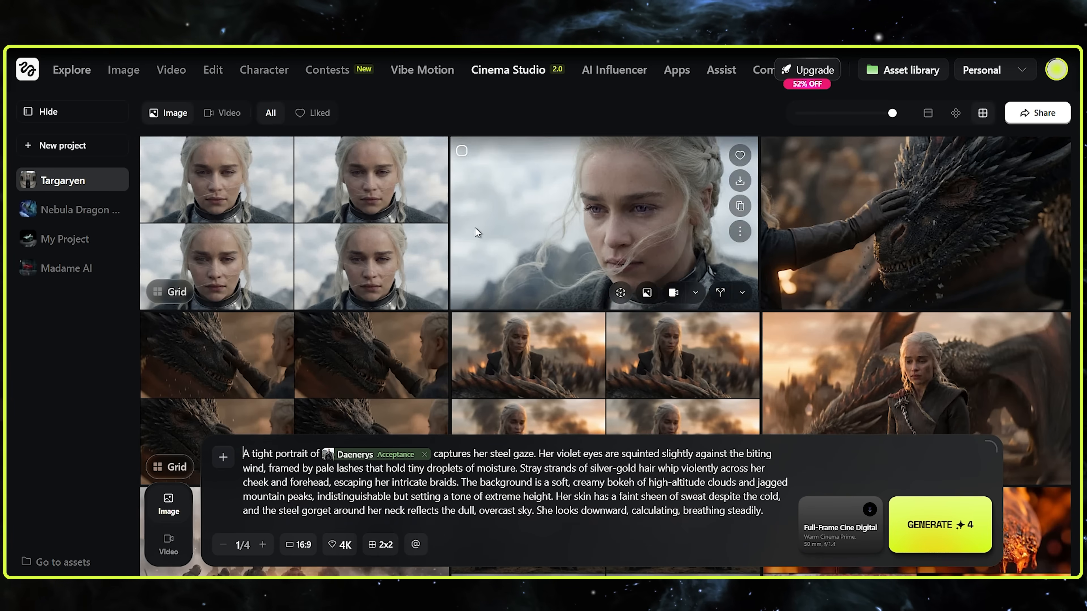
Use the windswept Daenerys close-up as the video start frame and generate 2 videos with the Dolly in movement
{"action": "left_click", "coordinate": [696, 292]}
{"action": "left_click", "coordinate": [589, 230]}
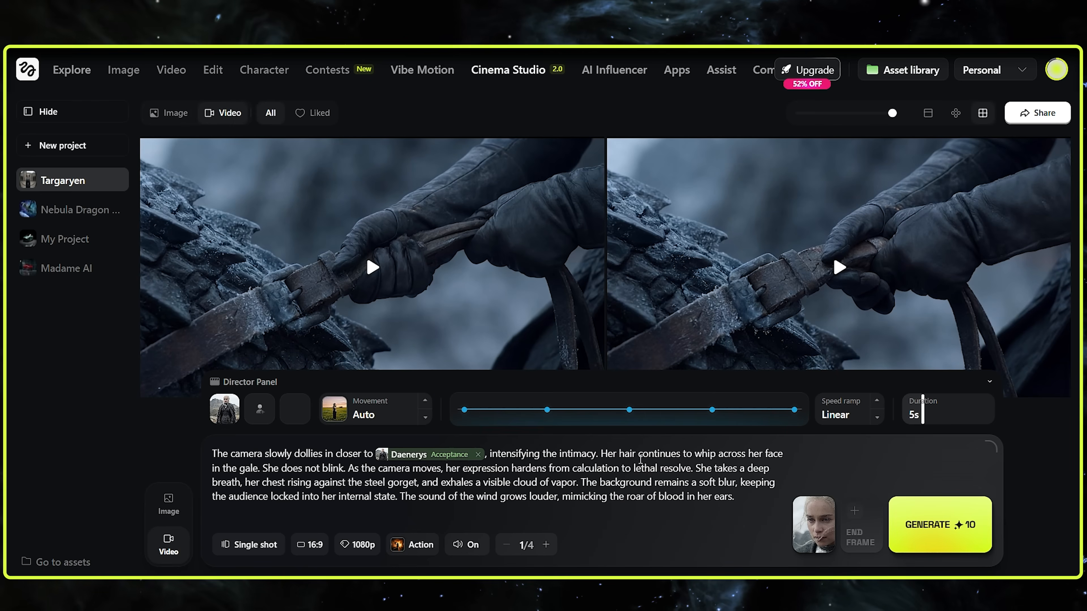
{"action": "left_click", "coordinate": [375, 409]}
{"action": "left_click", "coordinate": [757, 266]}
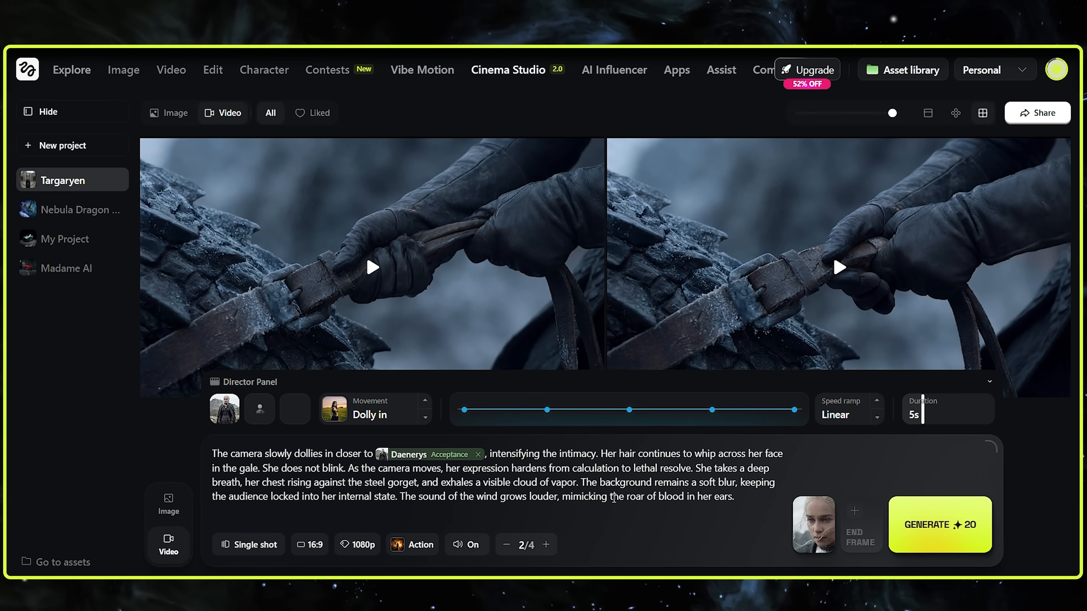
{"action": "left_click", "coordinate": [939, 524]}
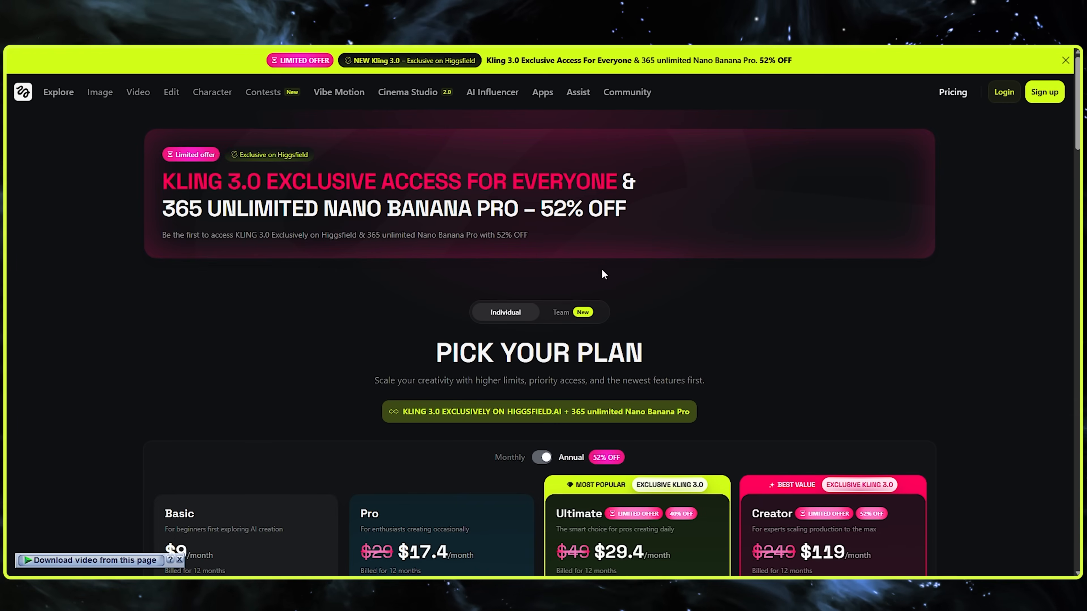
Examine the individual plans on the pricing page, comparing monthly and annual billing and the included unlimited models
{"action": "scroll", "coordinate": [755, 270], "scroll_direction": "down", "scroll_amount": 8}
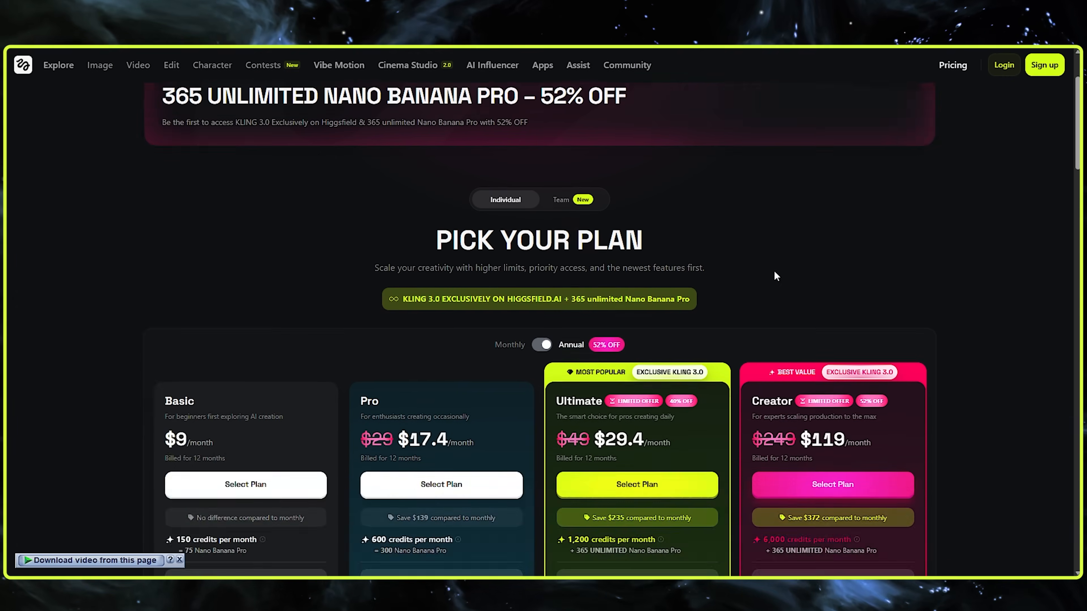
{"action": "scroll", "coordinate": [779, 286], "scroll_direction": "down", "scroll_amount": 1}
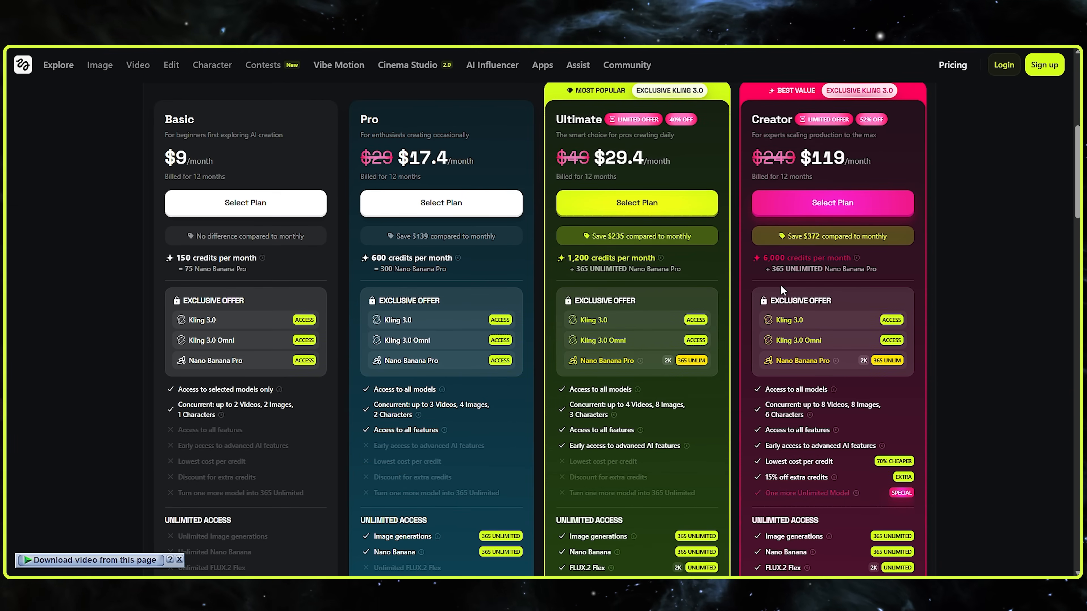
{"action": "scroll", "coordinate": [631, 134], "scroll_direction": "up", "scroll_amount": 1}
{"action": "left_click", "coordinate": [541, 120]}
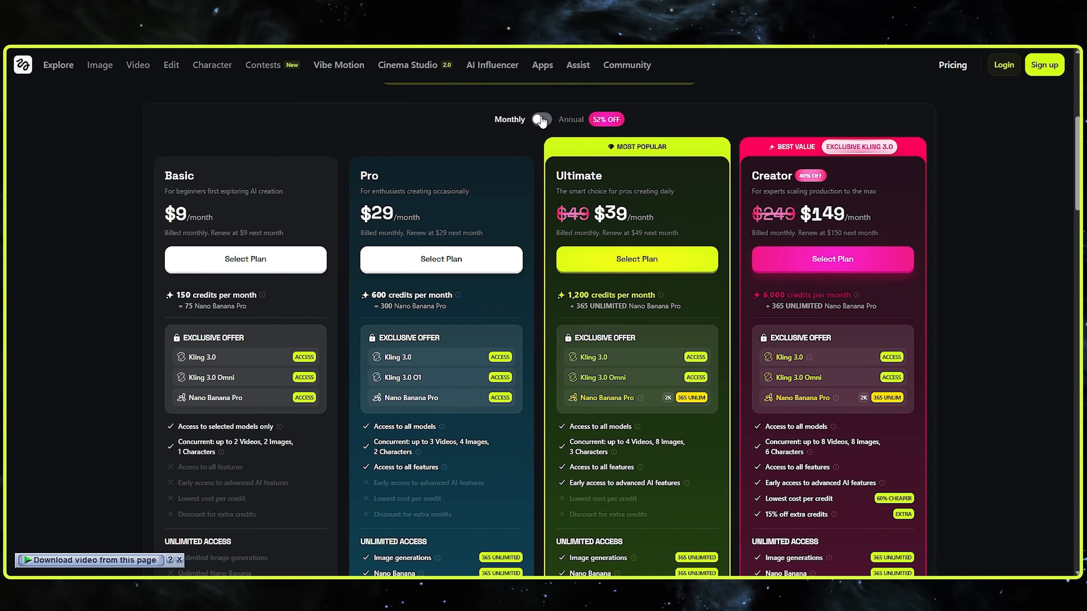
{"action": "left_click", "coordinate": [541, 120]}
{"action": "scroll", "coordinate": [738, 195], "scroll_direction": "down", "scroll_amount": 5}
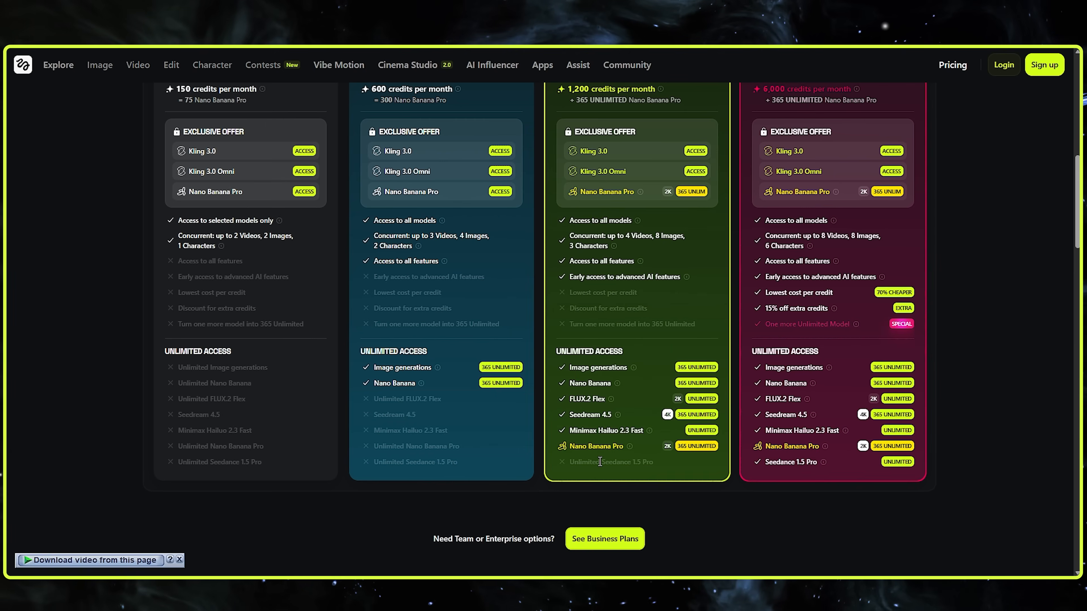
{"action": "scroll", "coordinate": [732, 414], "scroll_direction": "up", "scroll_amount": 9}
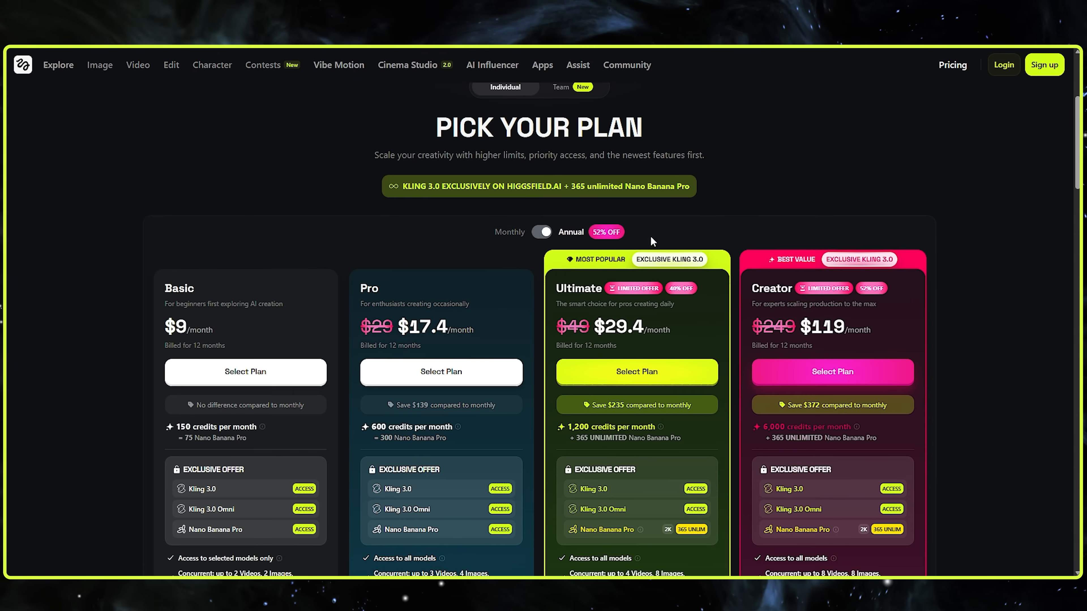
Switch the pricing page to team plans and review the Team and Enterprise offers
{"action": "left_click", "coordinate": [575, 145]}
{"action": "scroll", "coordinate": [650, 316], "scroll_direction": "down", "scroll_amount": 8}
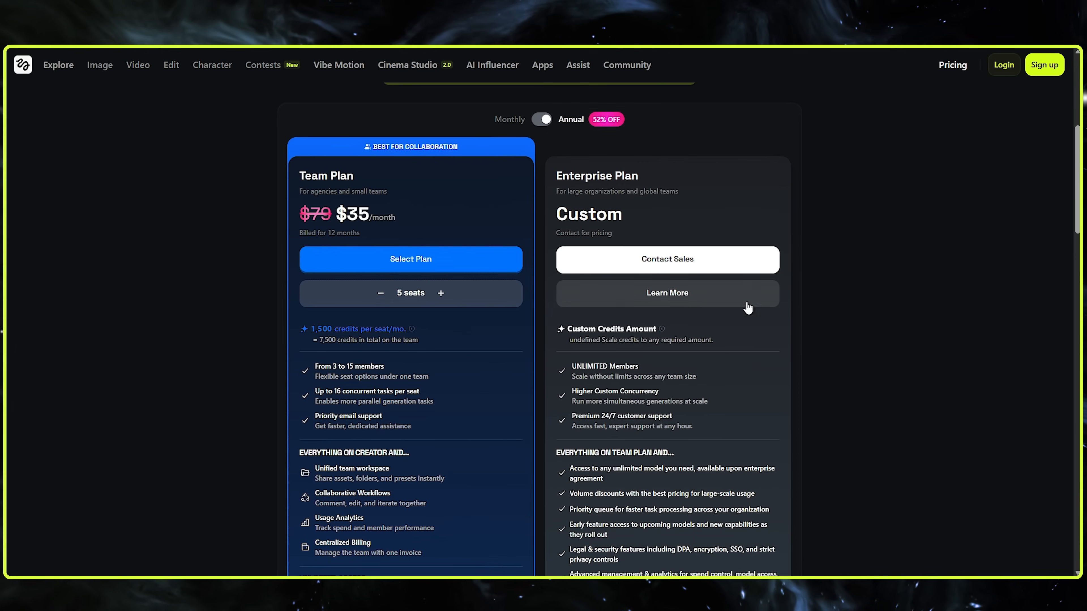
{"action": "scroll", "coordinate": [441, 469], "scroll_direction": "up", "scroll_amount": 8}
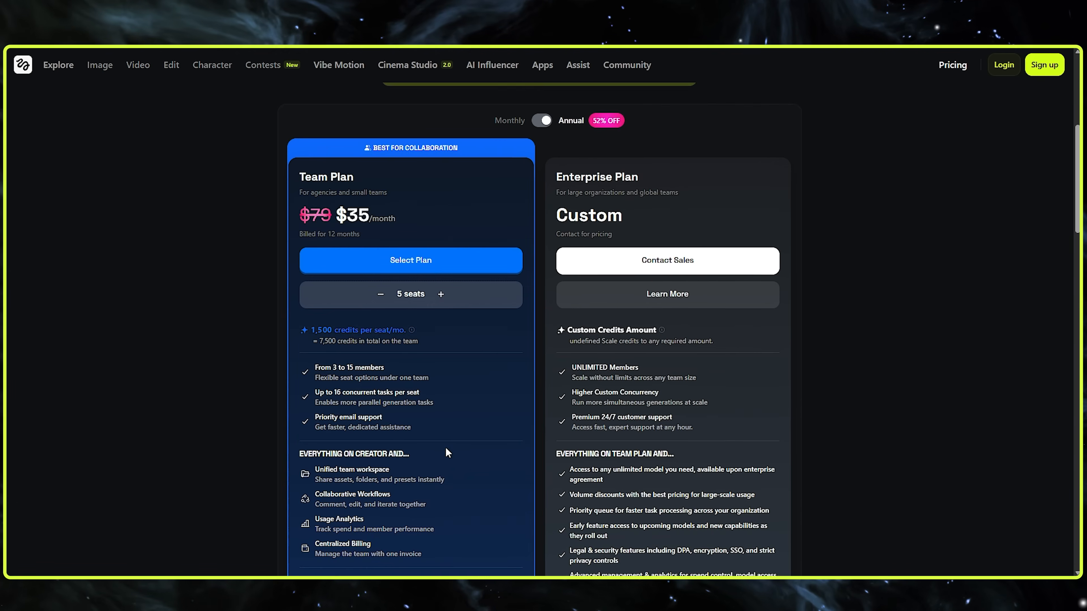